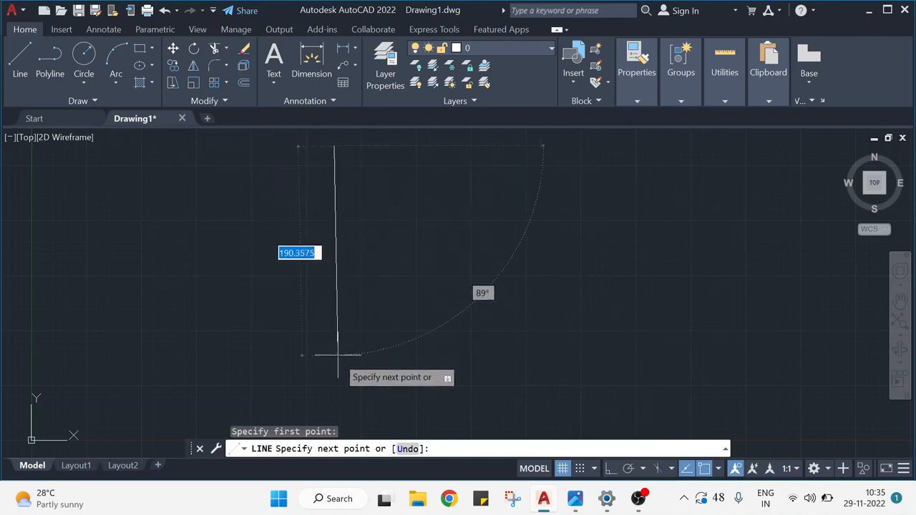
# Turn on Ortho mode and finish the straight vertical directrix line downward from its existing start point.
pyautogui.click(611, 470)
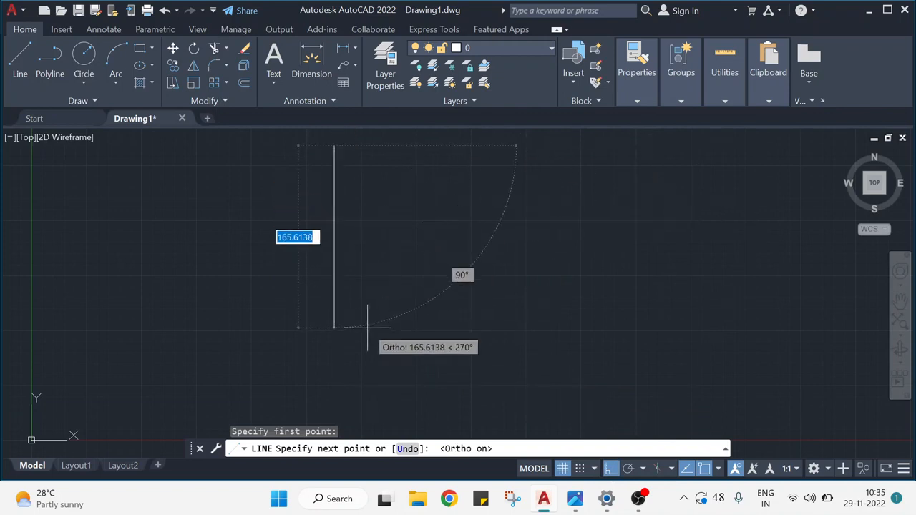
pyautogui.click(362, 420)
pyautogui.press('Escape')
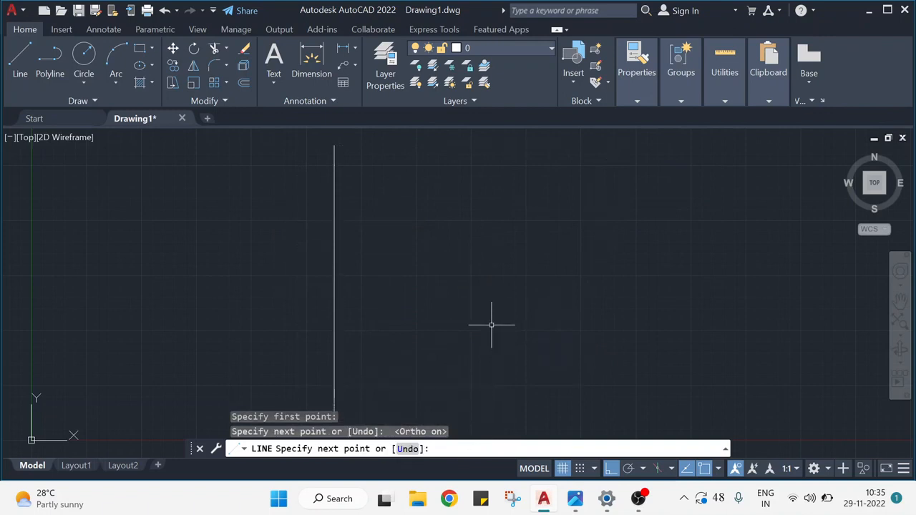
pyautogui.press('Escape')
pyautogui.press('Escape')
pyautogui.press('Escape')
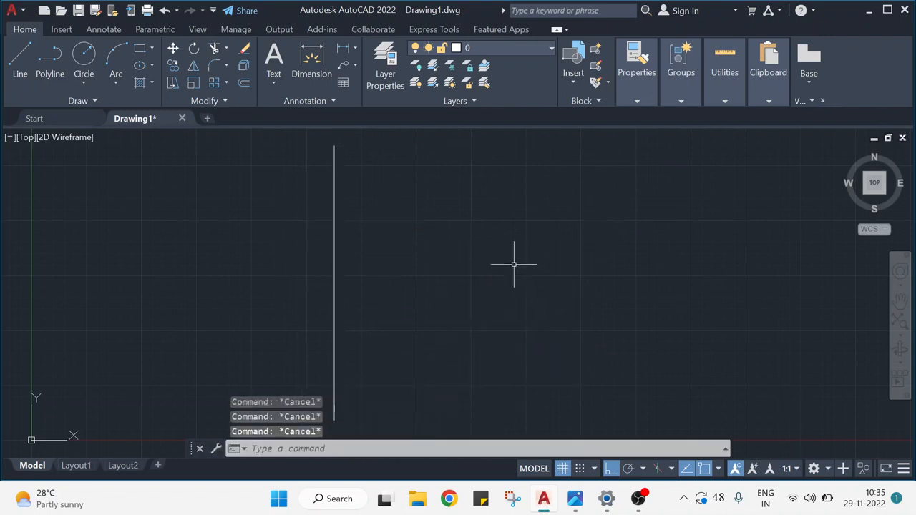
# Draw a 70 mm horizontal line to the right from the midpoint of the vertical line.
pyautogui.click(20, 56)
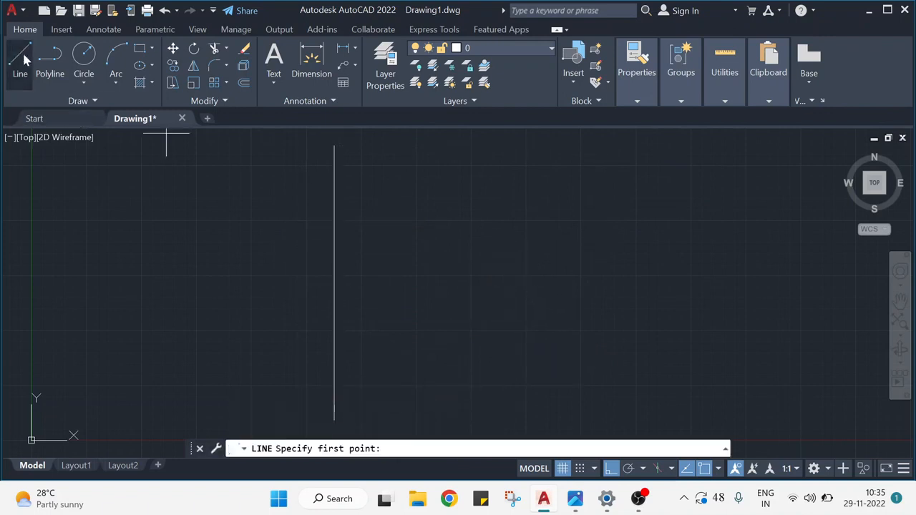
pyautogui.click(334, 283)
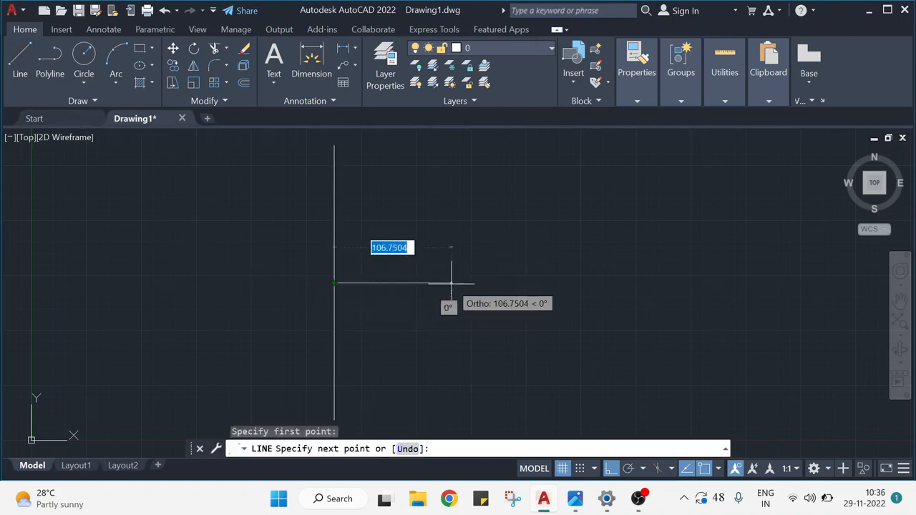
pyautogui.hotkey('alt', 'Tab')
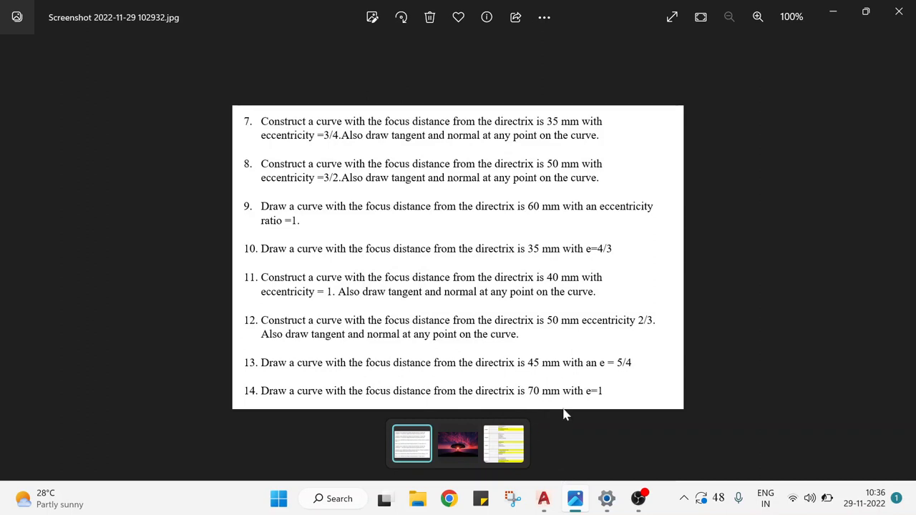
pyautogui.hotkey('alt', 'Tab')
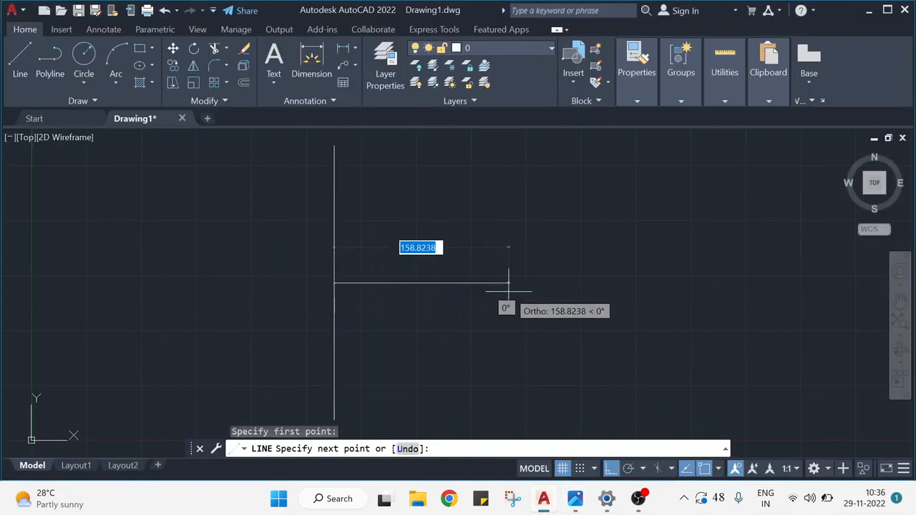
pyautogui.write('70')
pyautogui.press('Return')
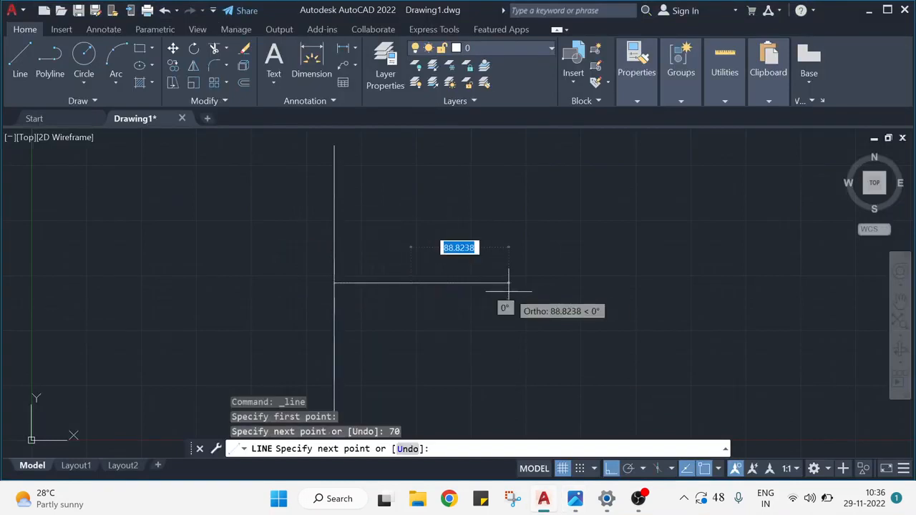
pyautogui.press('Escape')
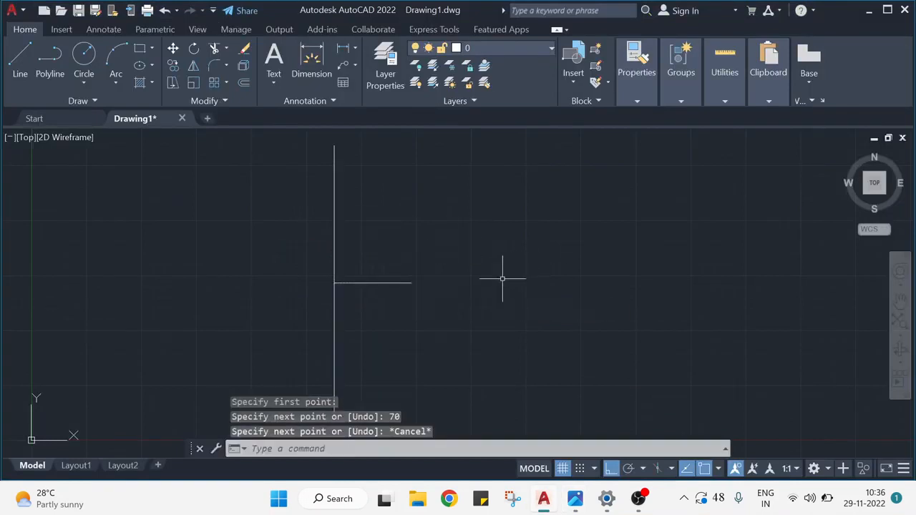
# Add the single-line text "F" above the right end of the horizontal line, with height 2.5 and rotation 0.
pyautogui.scroll(5, 369, 278)
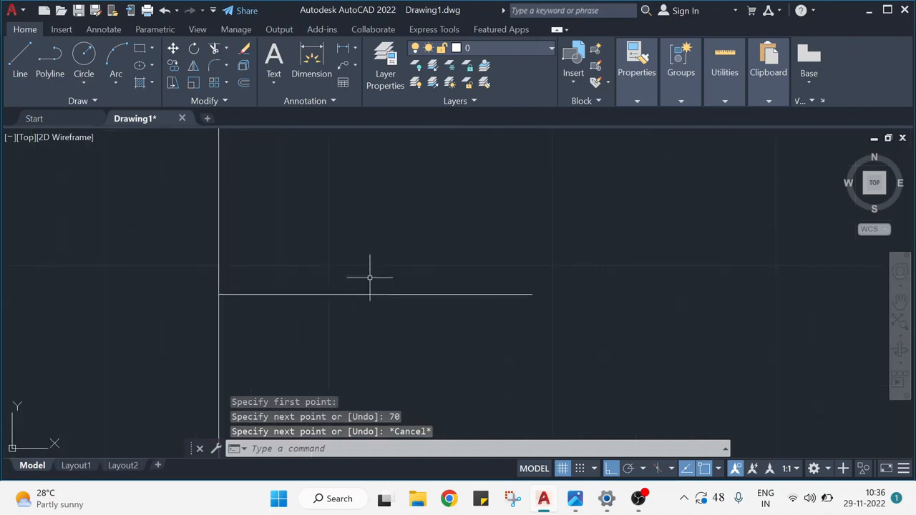
pyautogui.scroll(-2, 426, 286)
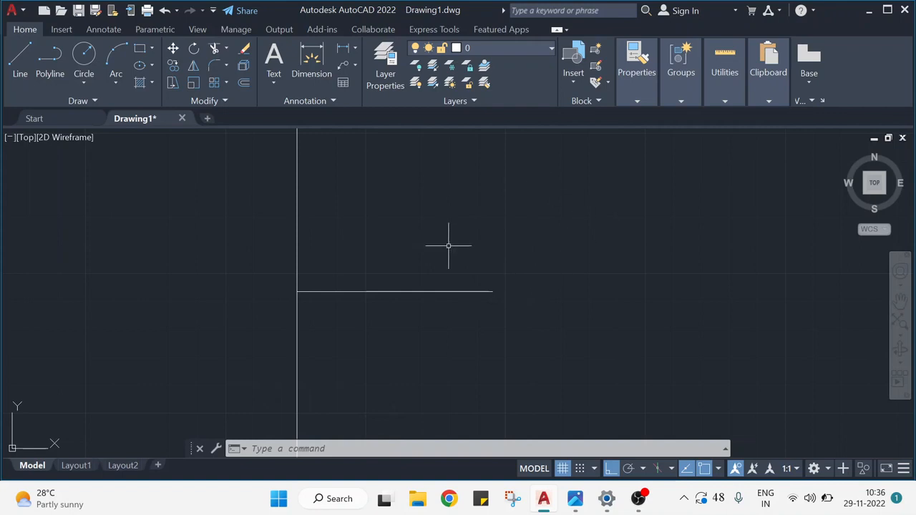
pyautogui.moveTo(446, 248)
pyautogui.mouseDown(button='middle')
pyautogui.moveTo(440, 227)
pyautogui.moveTo(420, 232)
pyautogui.moveTo(416, 250)
pyautogui.mouseUp(button='middle')
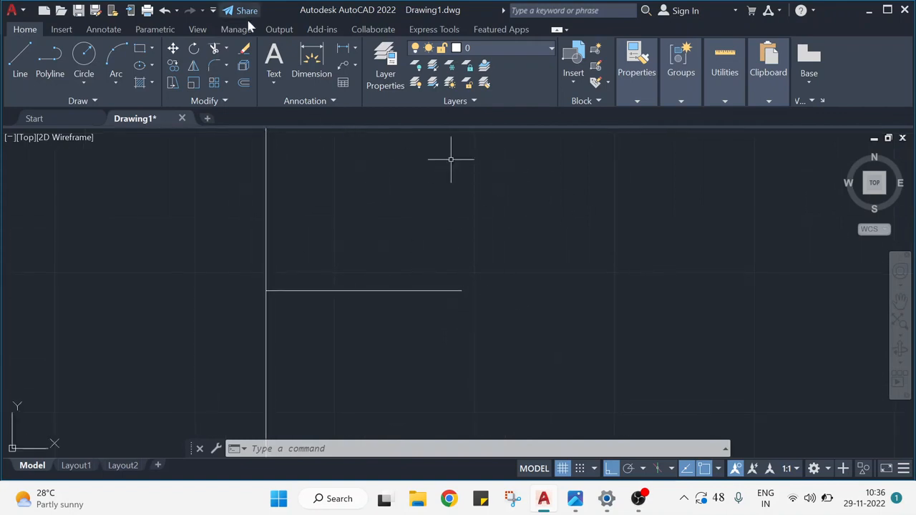
pyautogui.click(273, 83)
pyautogui.click(300, 136)
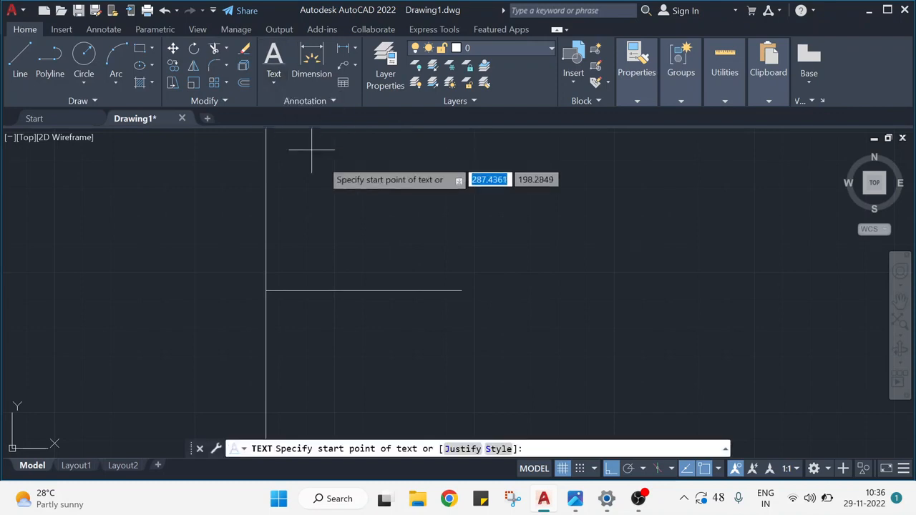
pyautogui.click(273, 83)
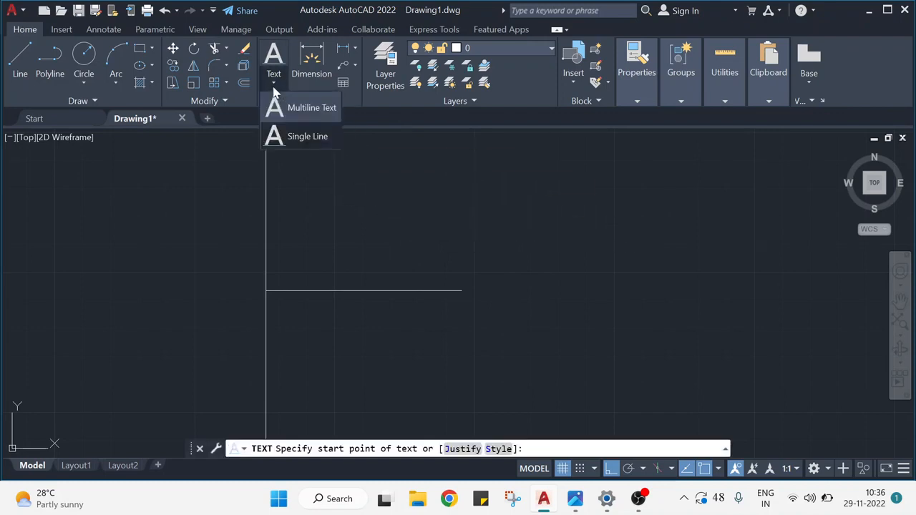
pyautogui.click(295, 137)
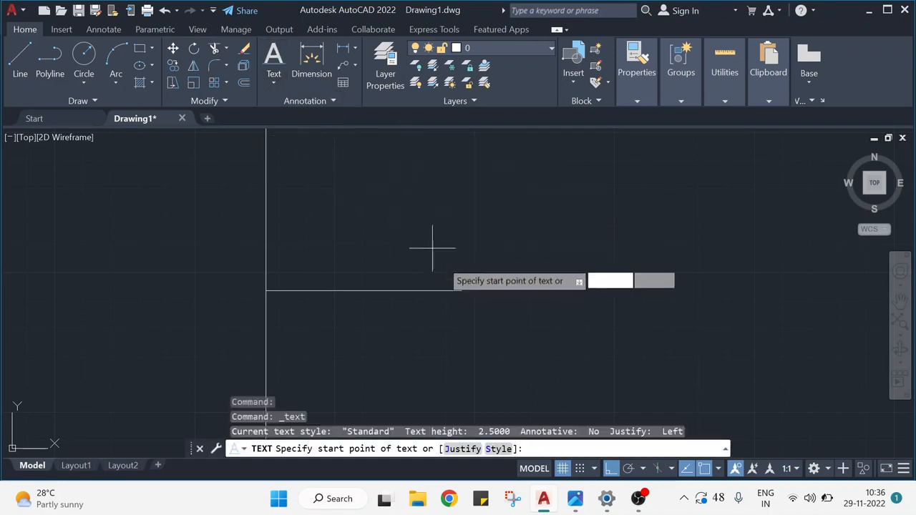
pyautogui.click(460, 271)
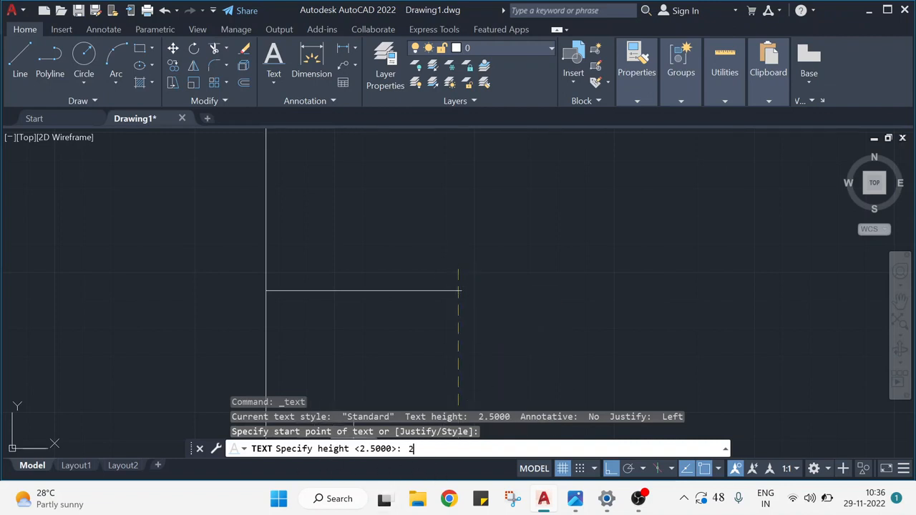
pyautogui.press('Return')
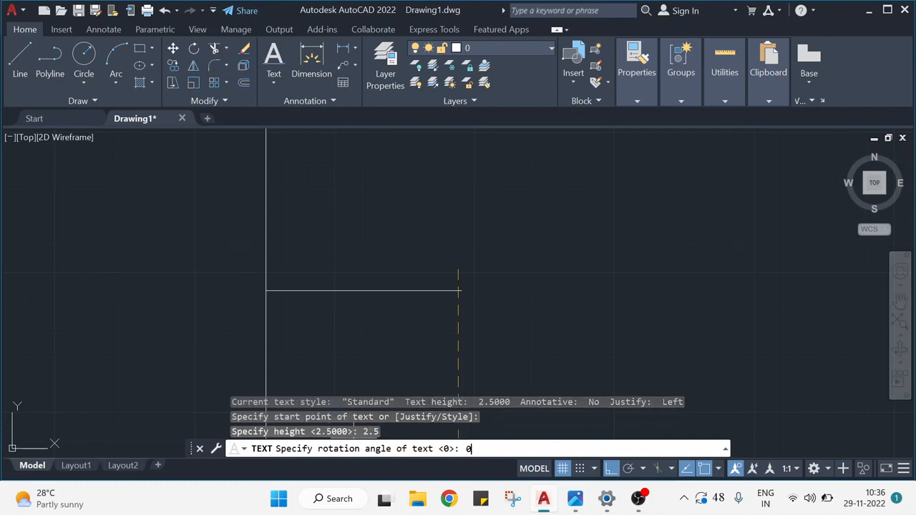
pyautogui.write('0')
pyautogui.press('Return')
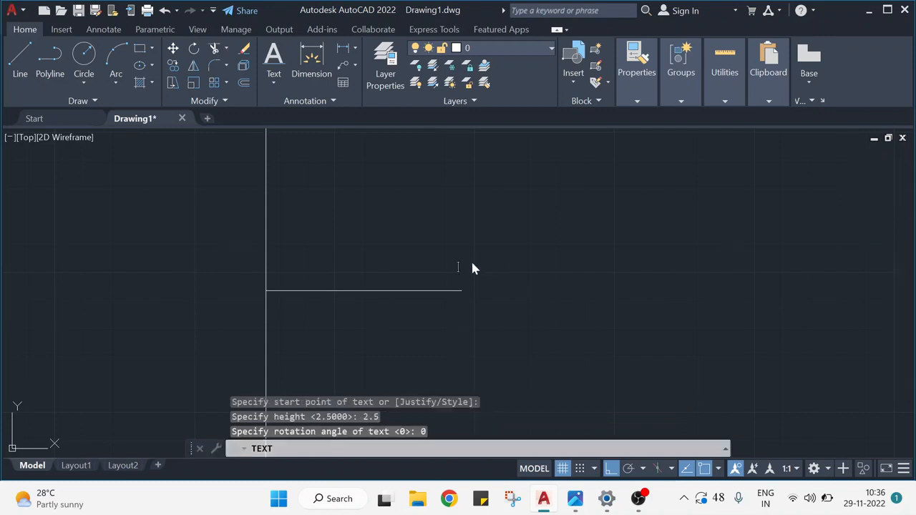
pyautogui.write('F')
pyautogui.click(559, 271)
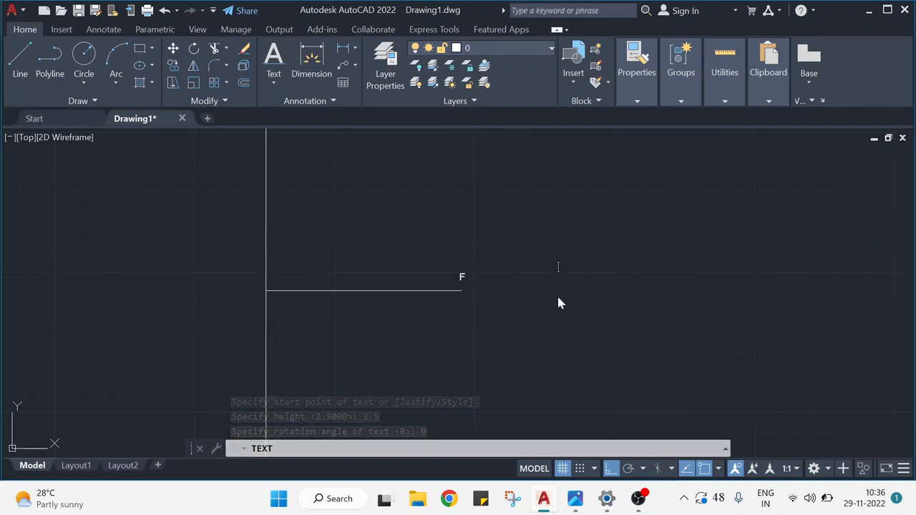
pyautogui.press('Return')
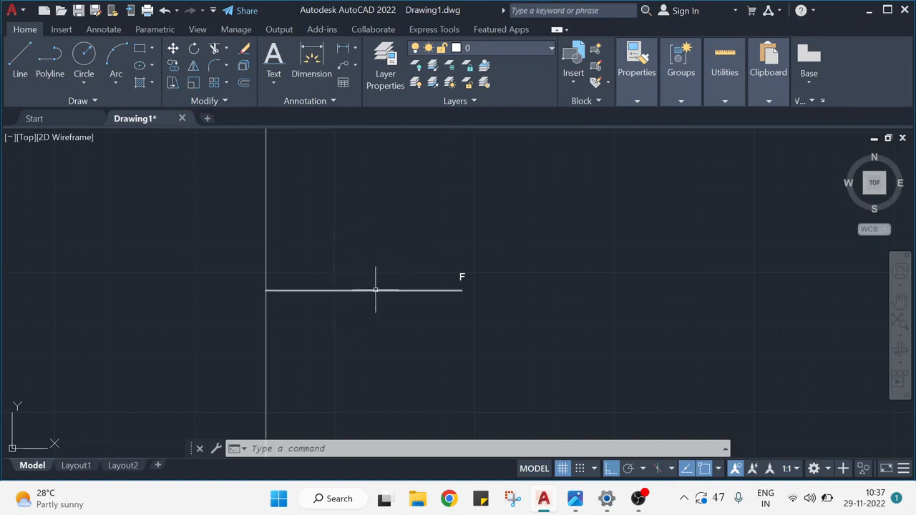
# Divide the horizontal line into 2 equal segments.
pyautogui.moveTo(375, 290)
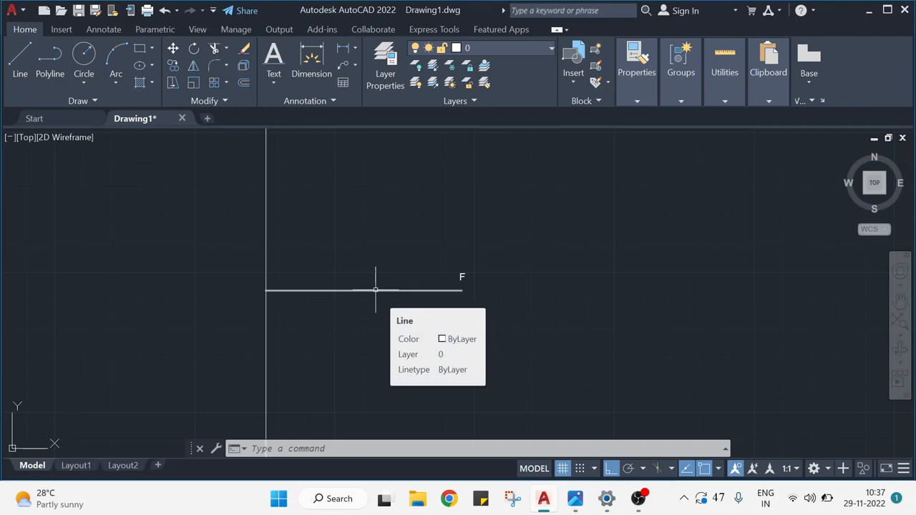
pyautogui.write('di')
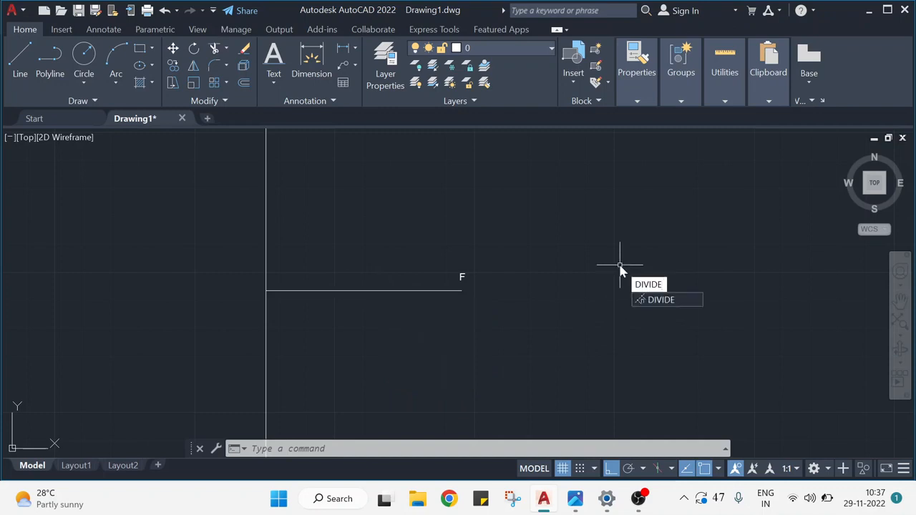
pyautogui.press('Return')
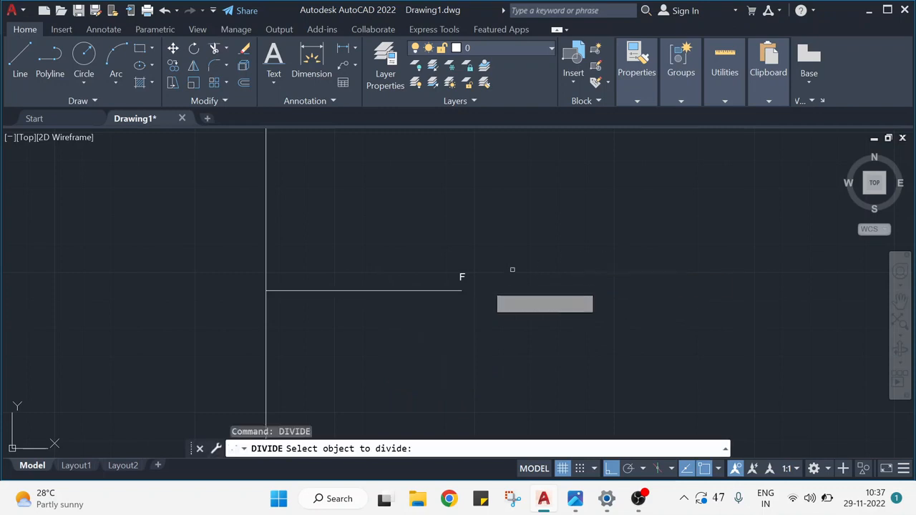
pyautogui.click(423, 289)
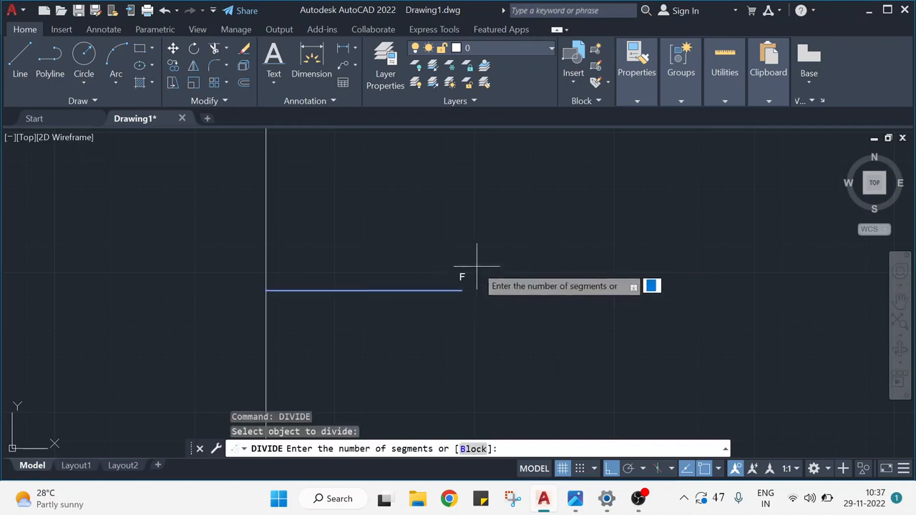
pyautogui.write('2')
pyautogui.press('Return')
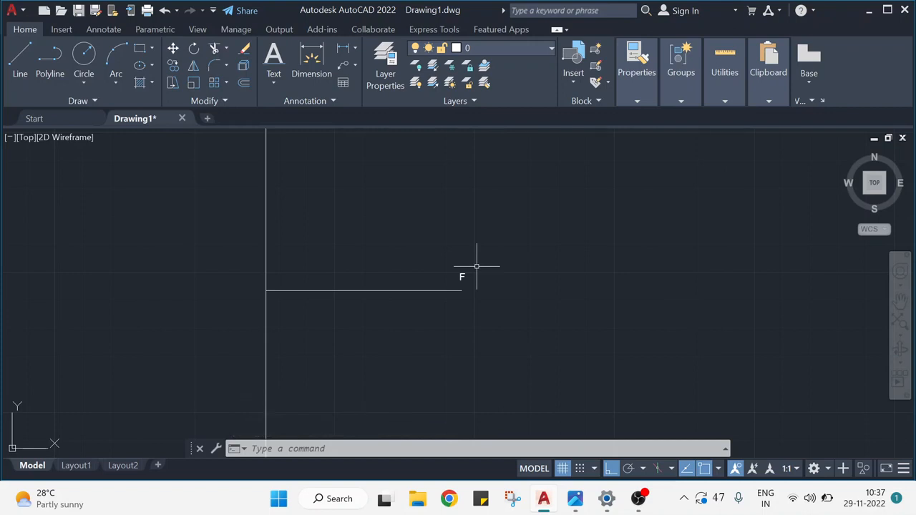
# Set the point style to the circle with a plus-shaped cross through it.
pyautogui.write('dd')
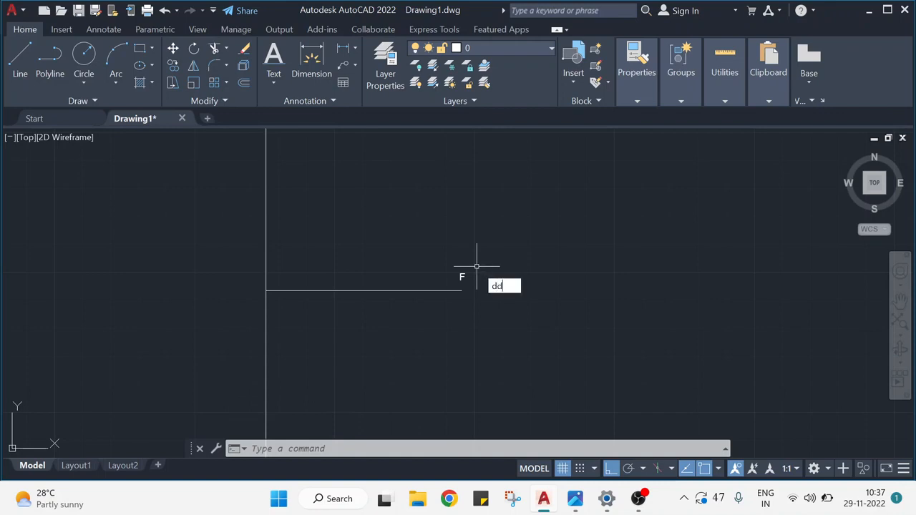
pyautogui.write('pt')
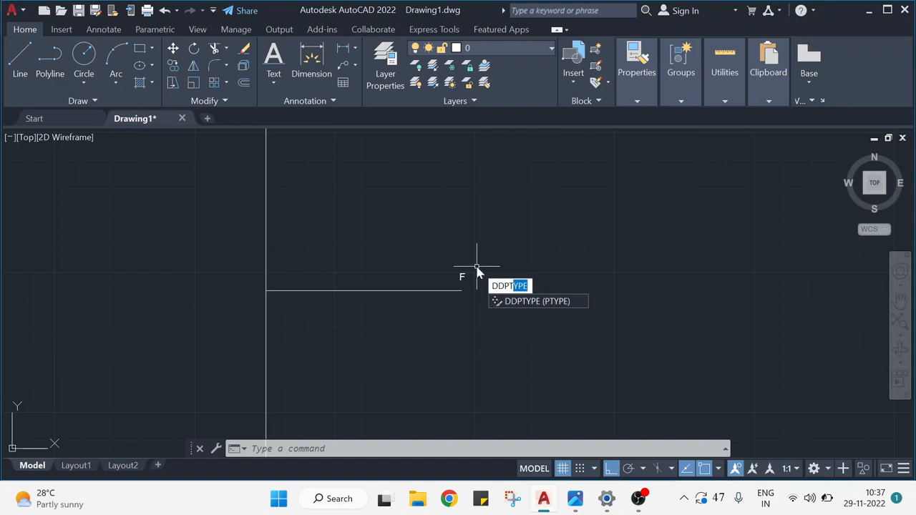
pyautogui.press('Return')
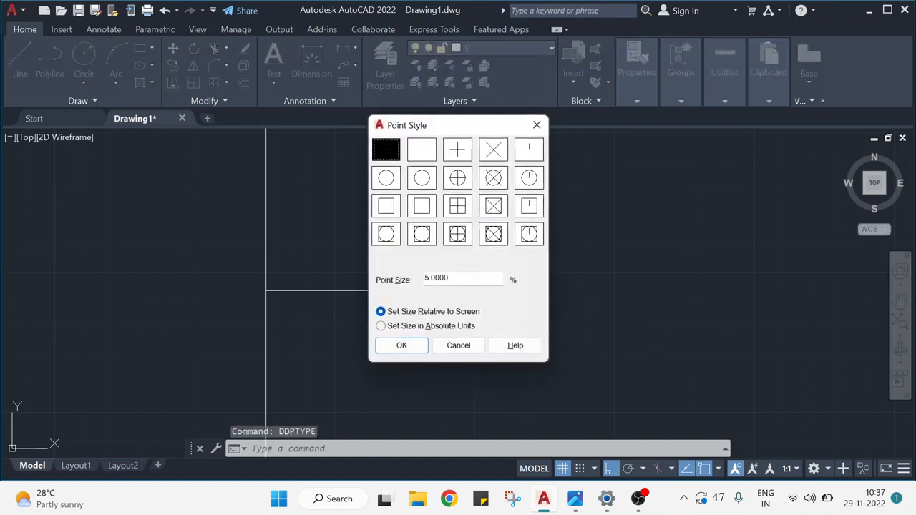
pyautogui.click(459, 184)
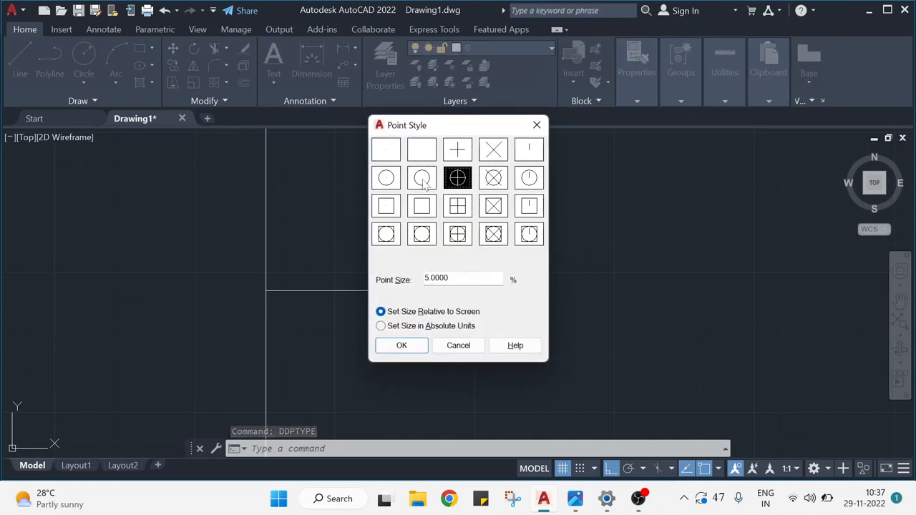
pyautogui.click(407, 347)
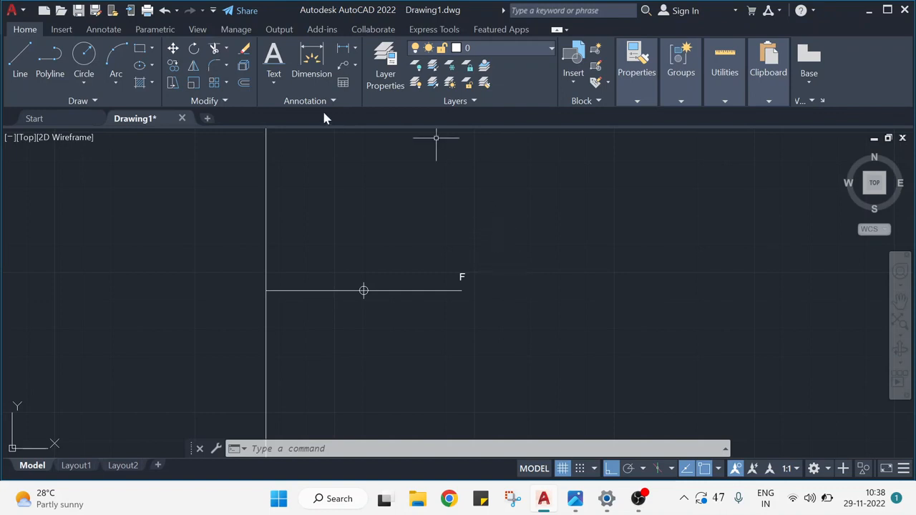
# Add the single-line text "V" above the horizontal line's division point, keeping height 2.5 and rotation 0.
pyautogui.click(274, 79)
pyautogui.click(301, 135)
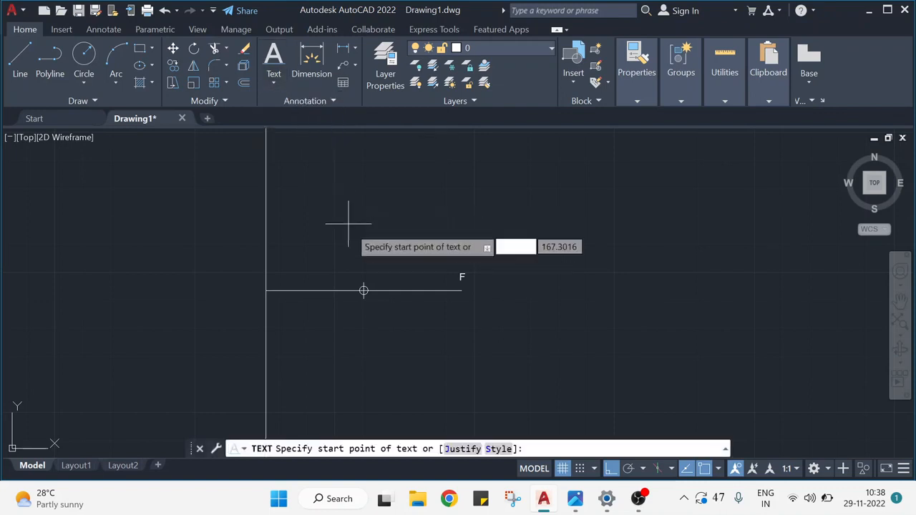
pyautogui.click(353, 280)
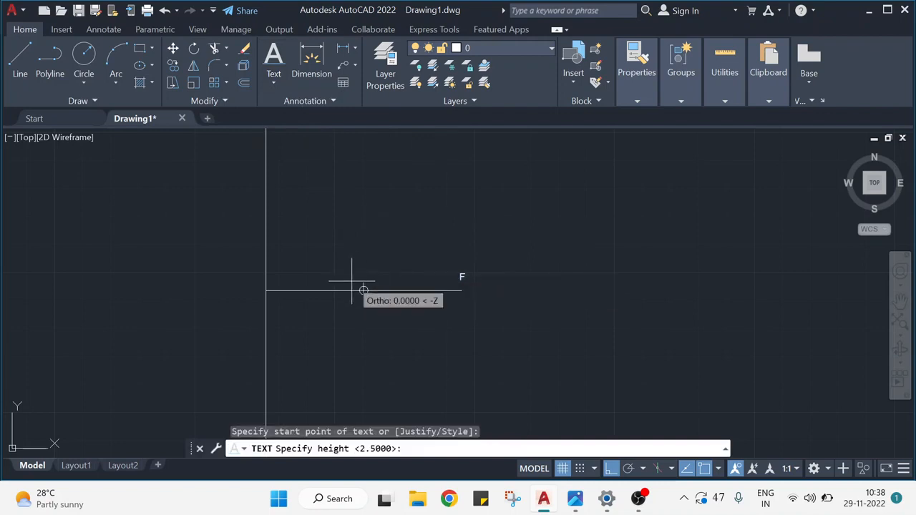
pyautogui.press('Return')
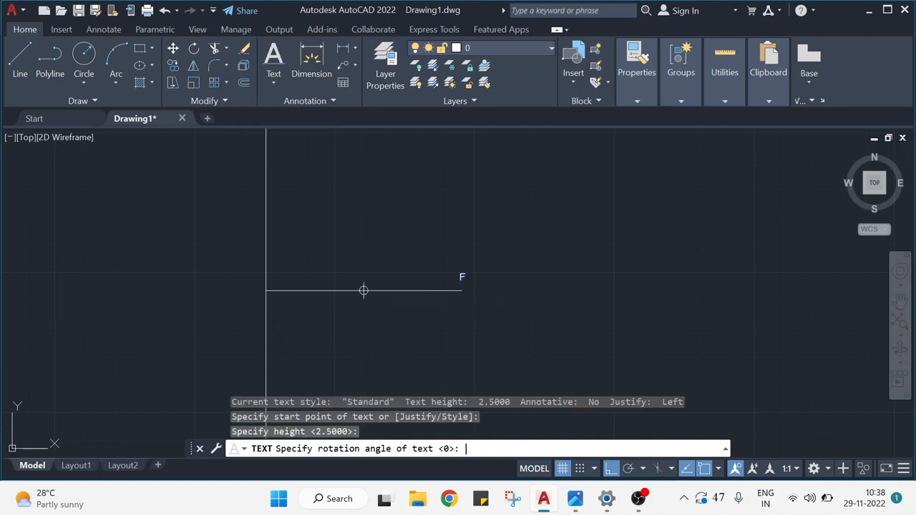
pyautogui.press('Return')
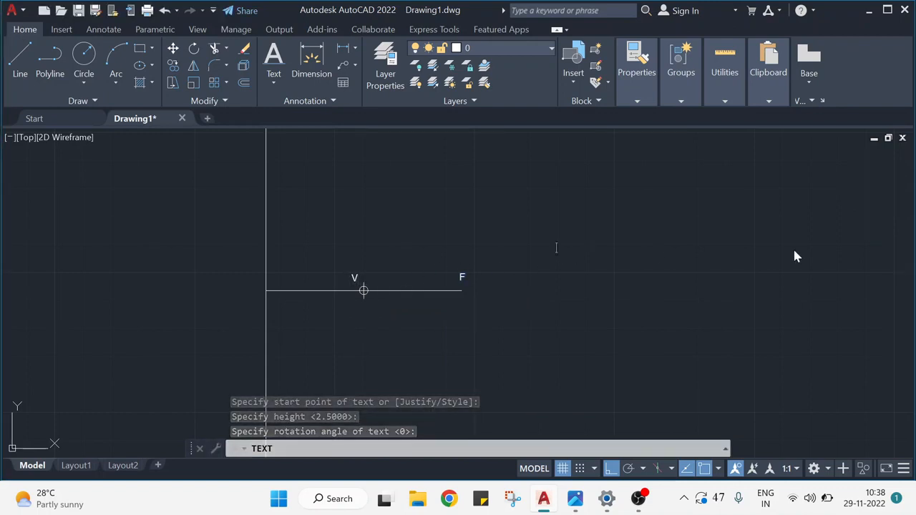
pyautogui.press('Return')
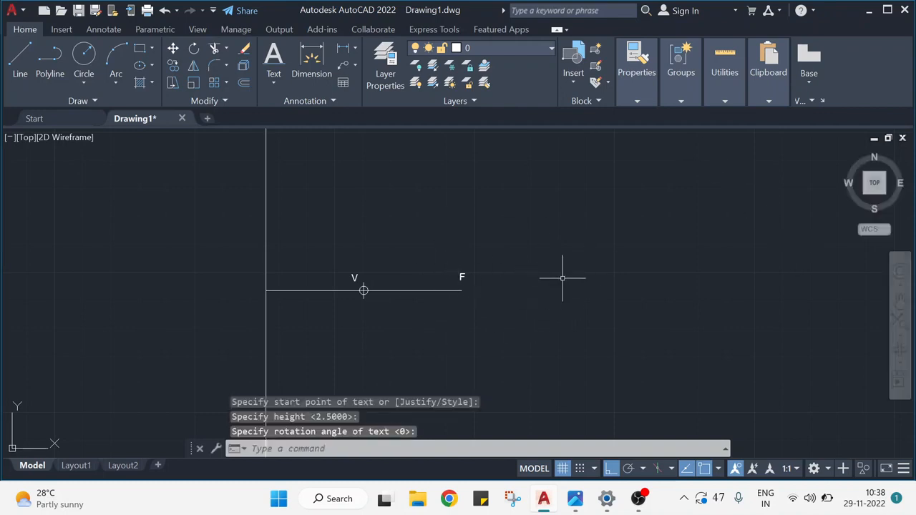
# Turn on all object snap modes in the drafting settings.
pyautogui.write('o')
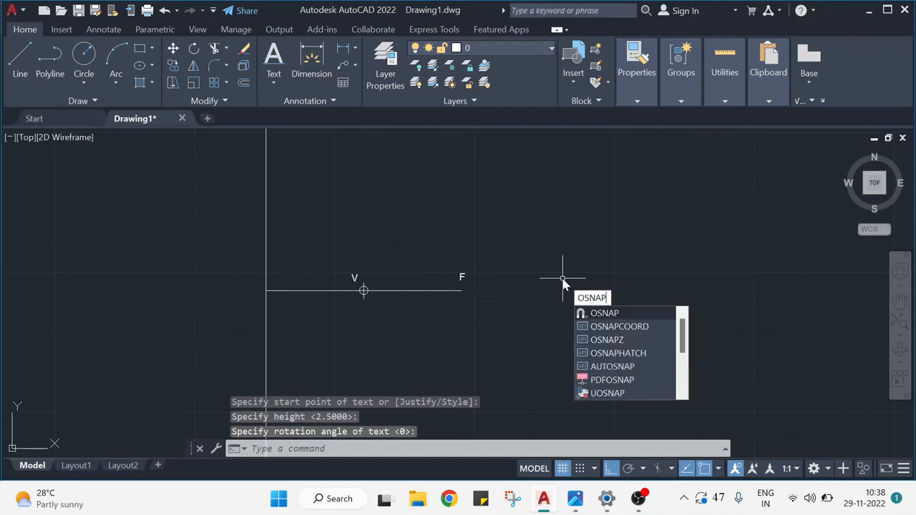
pyautogui.press('Return')
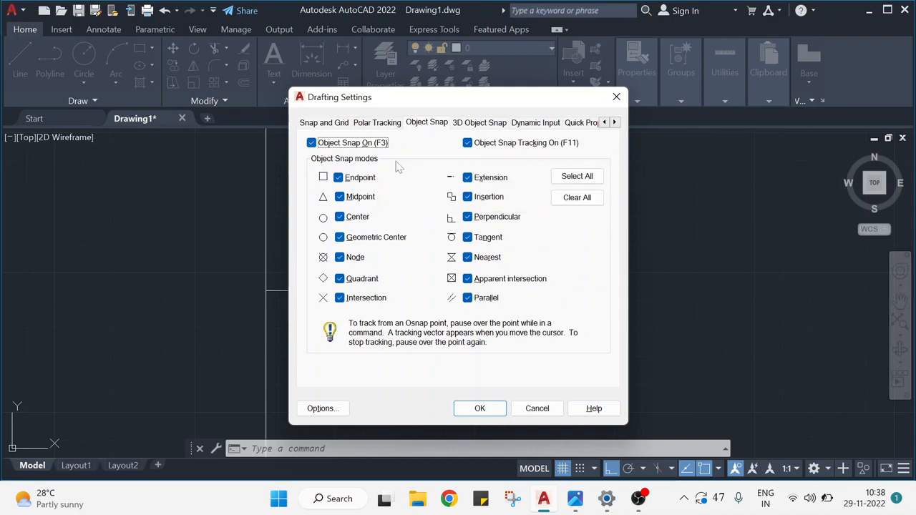
pyautogui.click(580, 179)
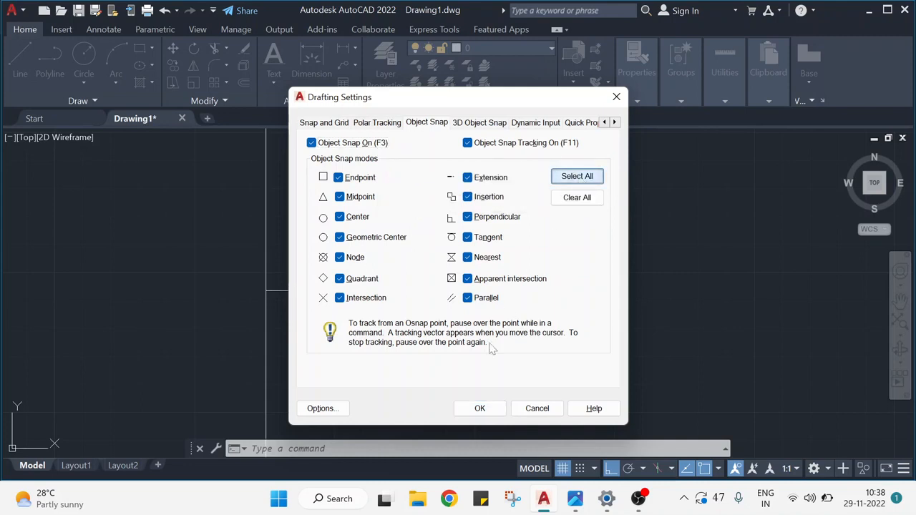
pyautogui.click(474, 411)
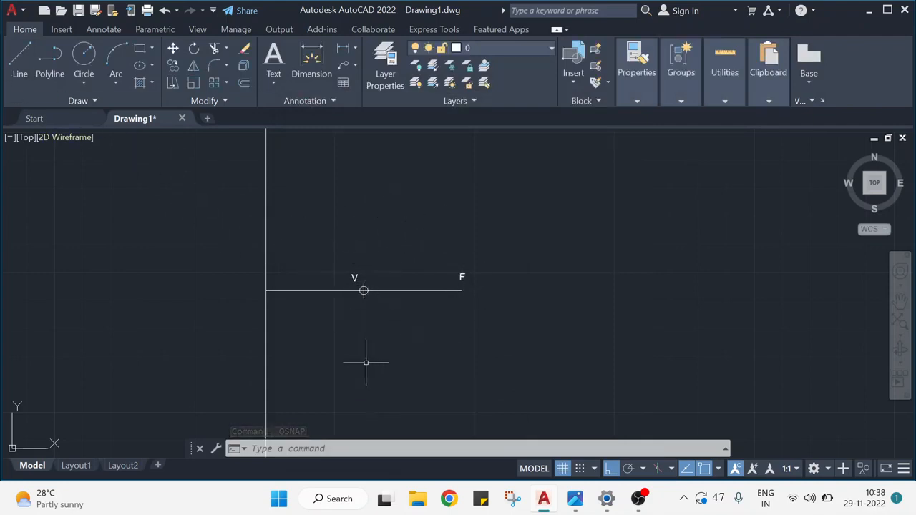
# Draw two vertical lines from the vertex V, one straight up and one straight down, each extending well beyond the V–F distance.
pyautogui.click(20, 58)
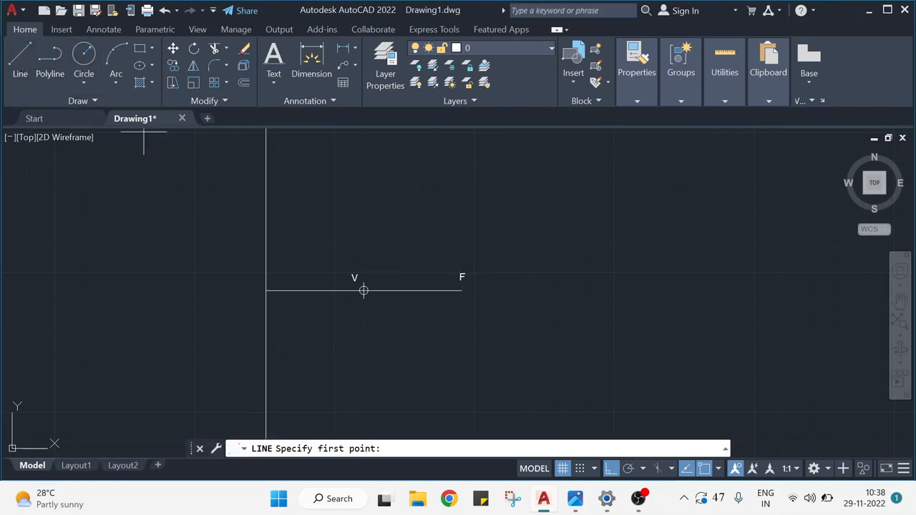
pyautogui.click(364, 290)
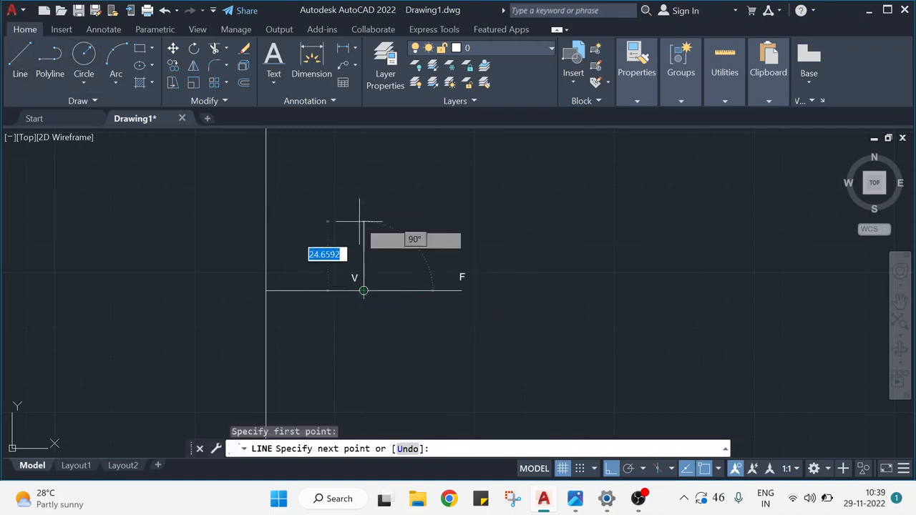
pyautogui.click(363, 144)
pyautogui.press('Escape')
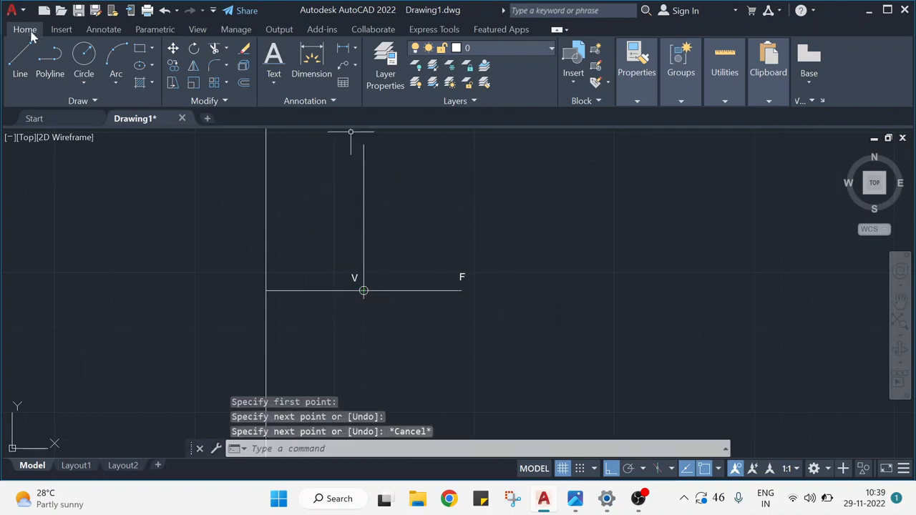
pyautogui.click(20, 61)
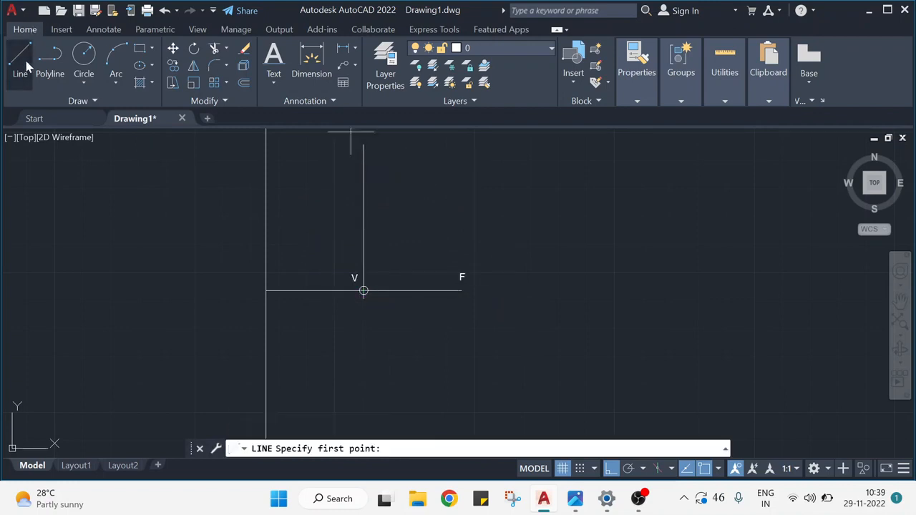
pyautogui.click(363, 291)
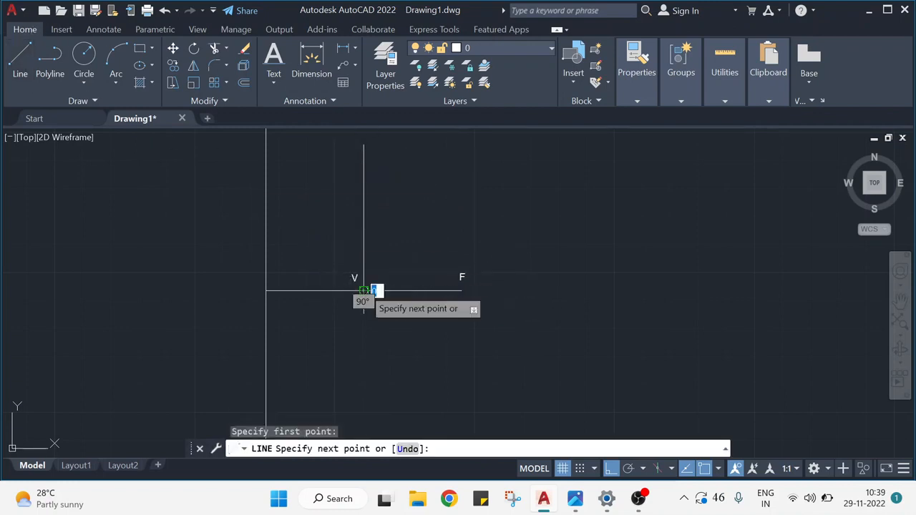
pyautogui.click(369, 417)
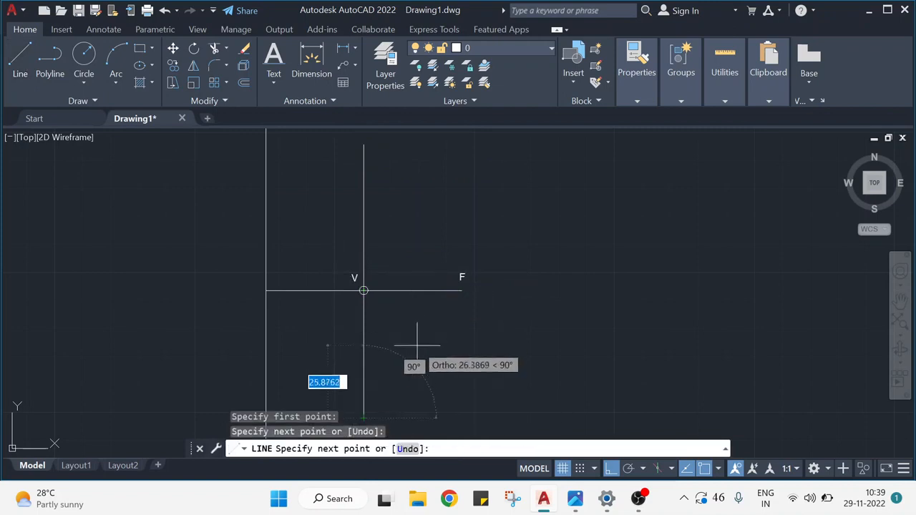
pyautogui.press('Escape')
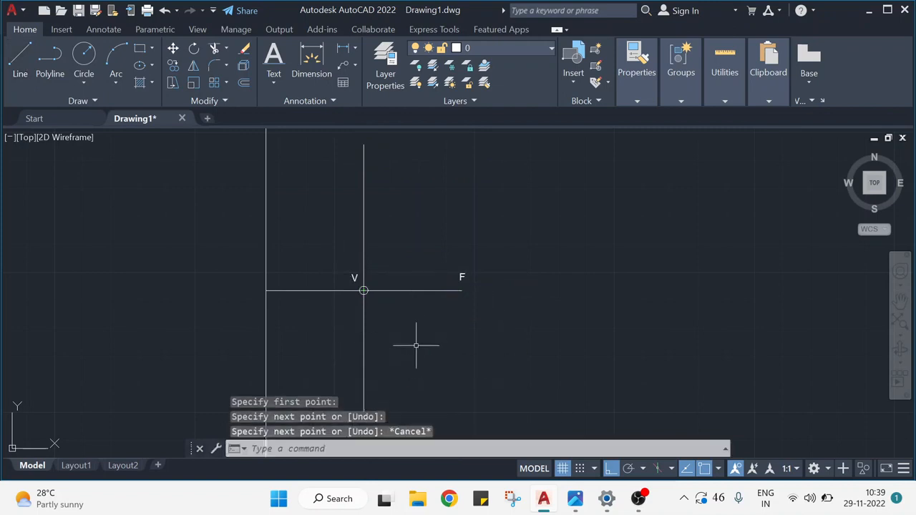
# Draw a circle centred on the vertex V with its radius reaching the focus F.
pyautogui.click(85, 55)
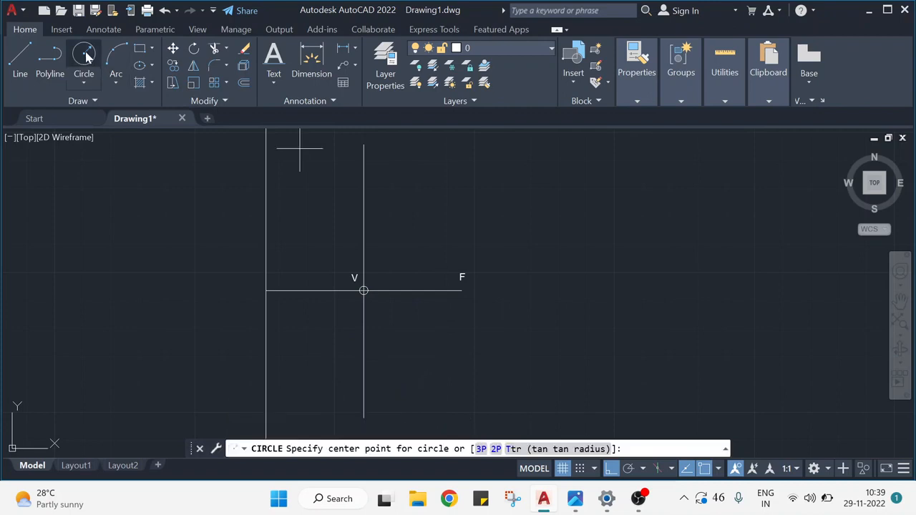
pyautogui.click(363, 291)
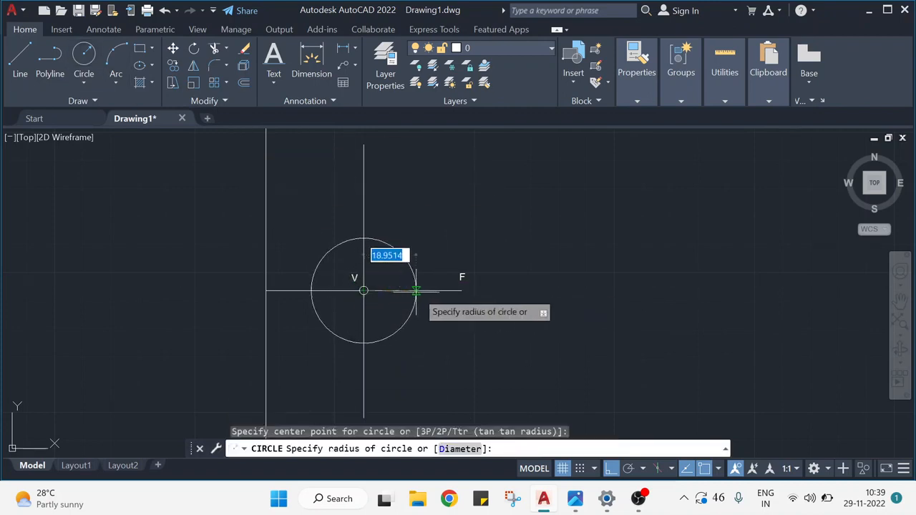
pyautogui.click(462, 291)
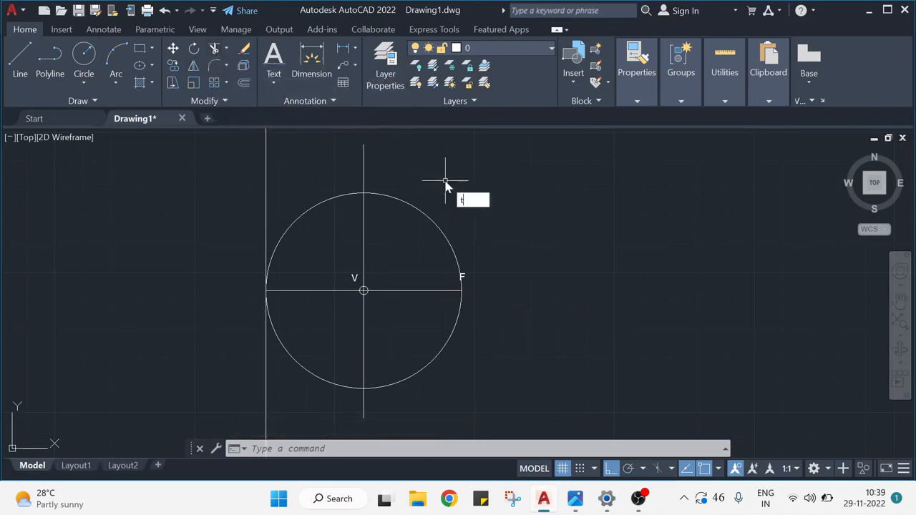
# Trim the circle's half on the directrix side and both ends of the vertical line through V that project beyond the circle.
pyautogui.write('trim')
pyautogui.press('Return')
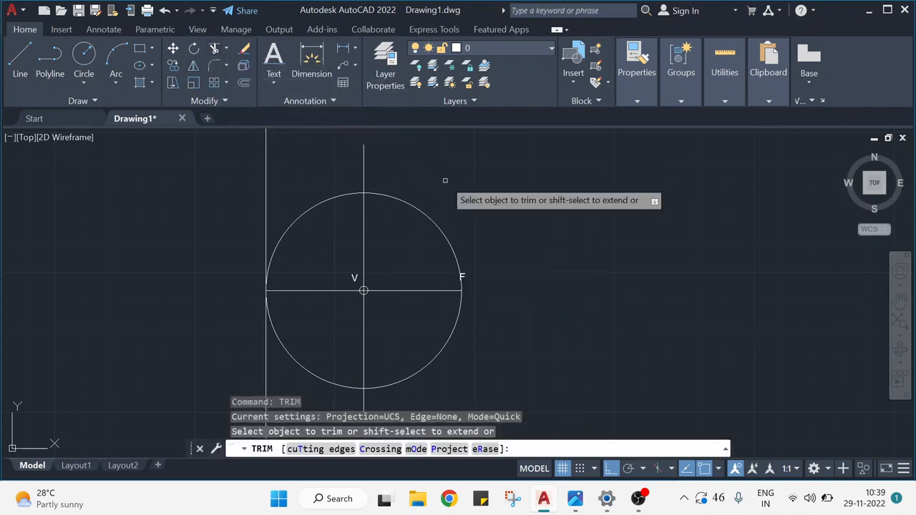
pyautogui.click(363, 165)
pyautogui.click(347, 196)
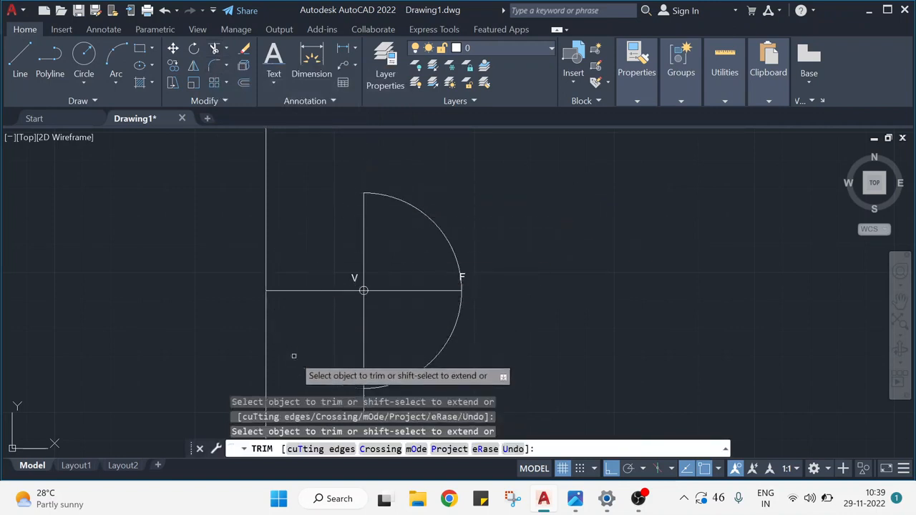
pyautogui.scroll(-2, 467, 367)
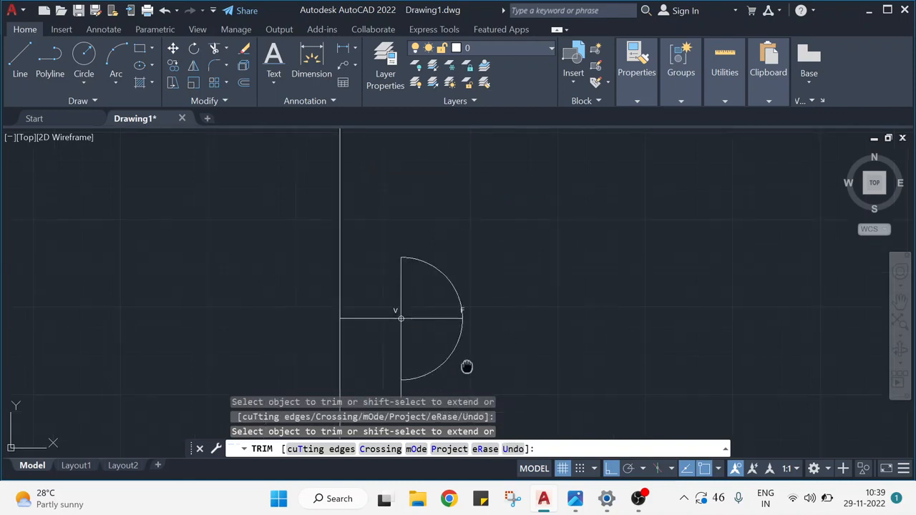
pyautogui.moveTo(467, 366); pyautogui.dragTo(439, 266, button='middle')
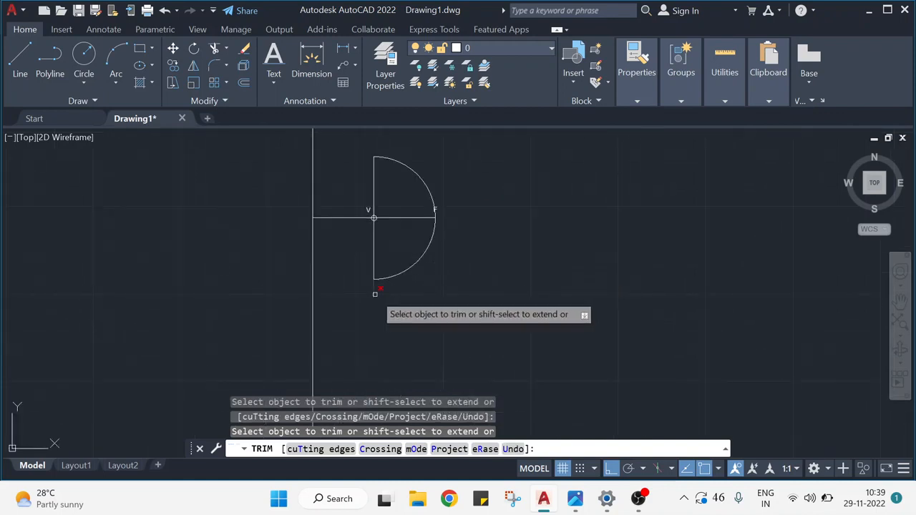
pyautogui.moveTo(487, 245); pyautogui.dragTo(494, 303, button='middle')
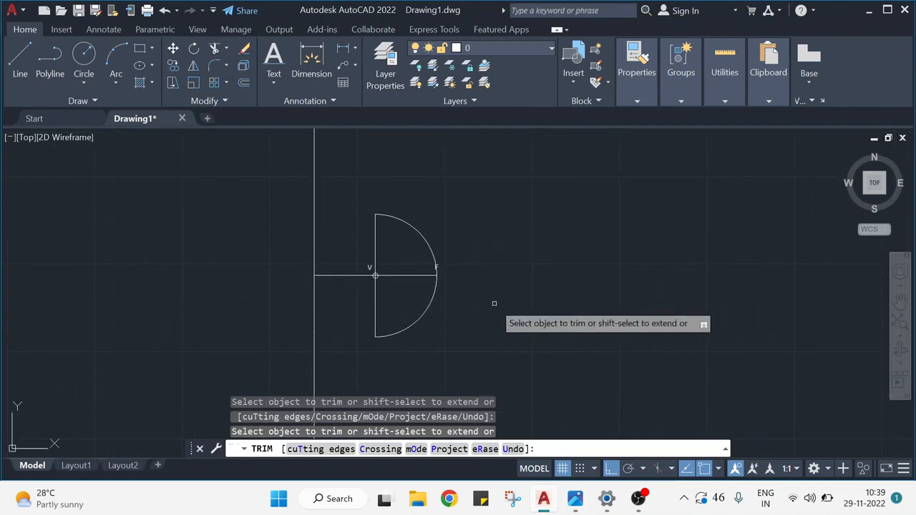
pyautogui.scroll(2, 494, 303)
pyautogui.scroll(-2, 494, 304)
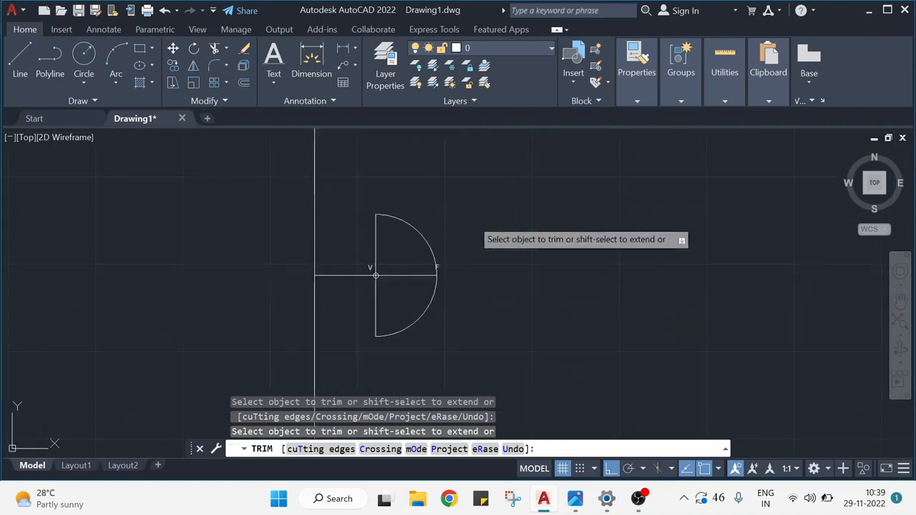
pyautogui.press('Escape')
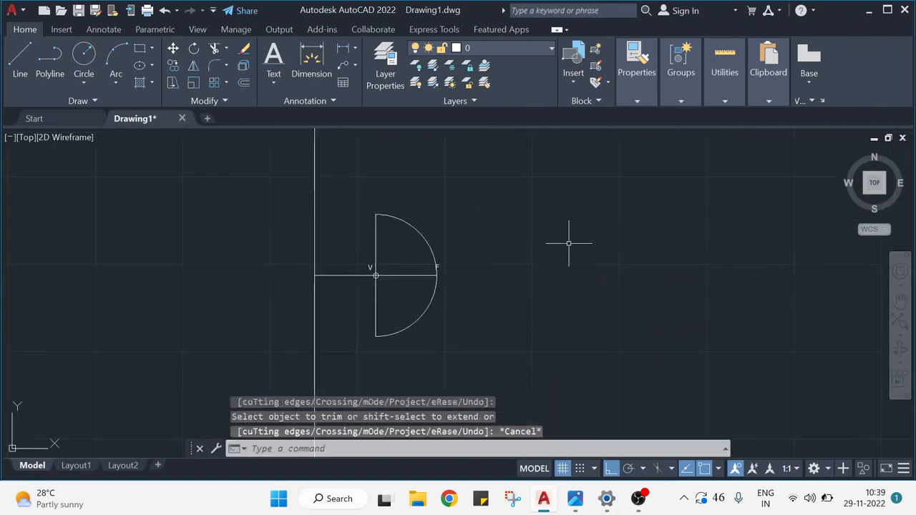
# Draw a long horizontal line from the focus F away from the directrix to extend the axis.
pyautogui.moveTo(571, 245); pyautogui.dragTo(558, 285, button='middle')
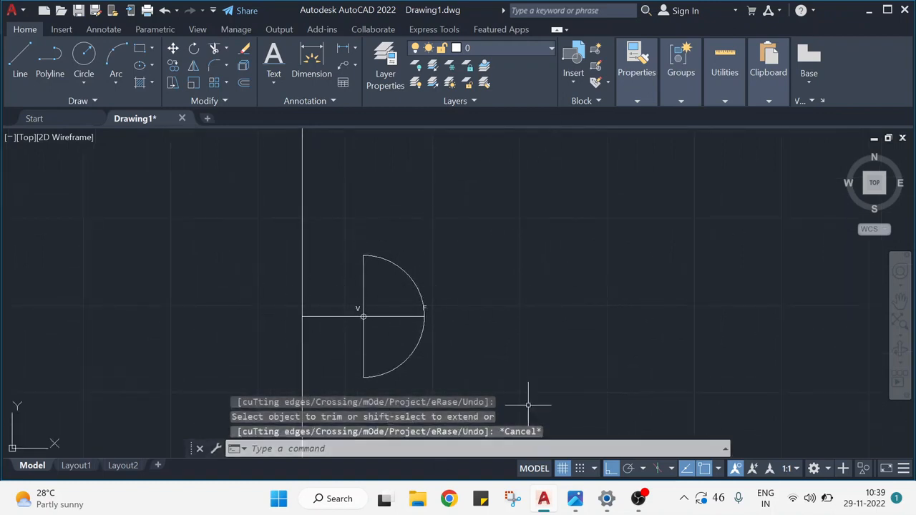
pyautogui.moveTo(542, 284)
pyautogui.mouseDown(button='middle')
pyautogui.moveTo(542, 272)
pyautogui.moveTo(530, 310)
pyautogui.moveTo(539, 282)
pyautogui.mouseUp(button='middle')
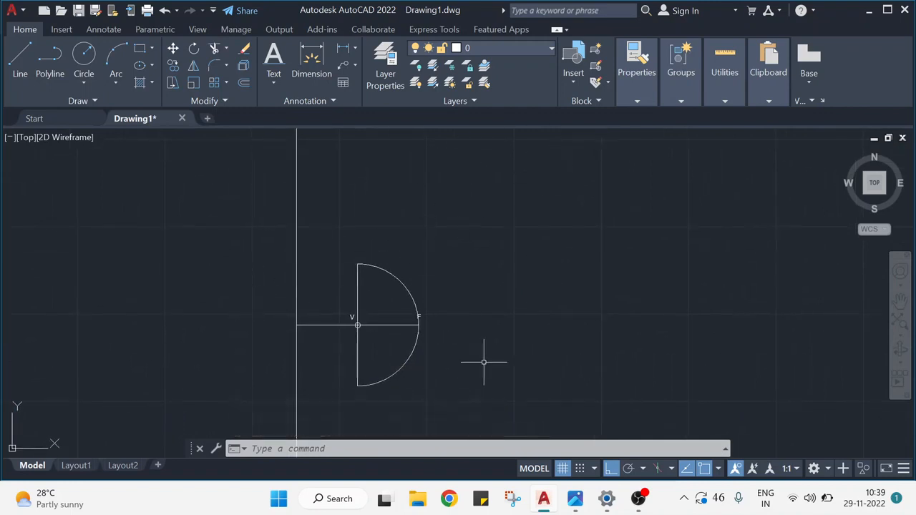
pyautogui.click(21, 52)
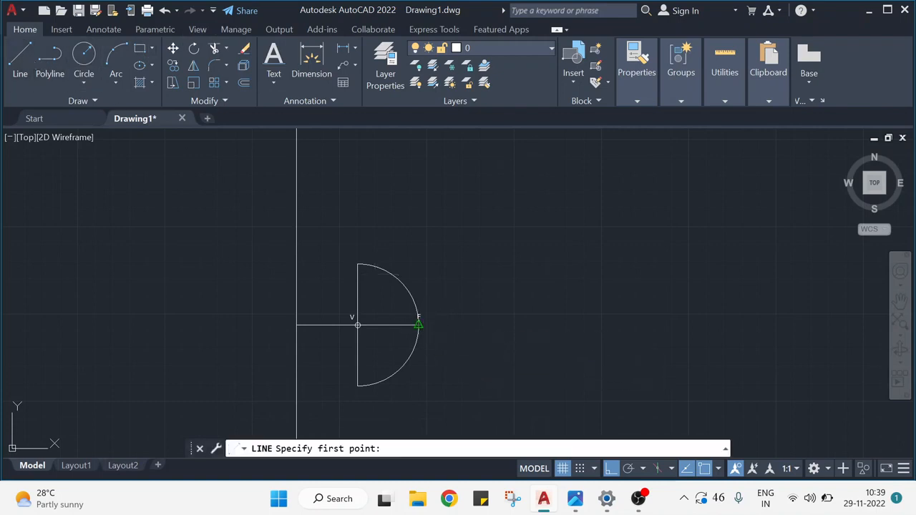
pyautogui.click(419, 323)
pyautogui.click(828, 325)
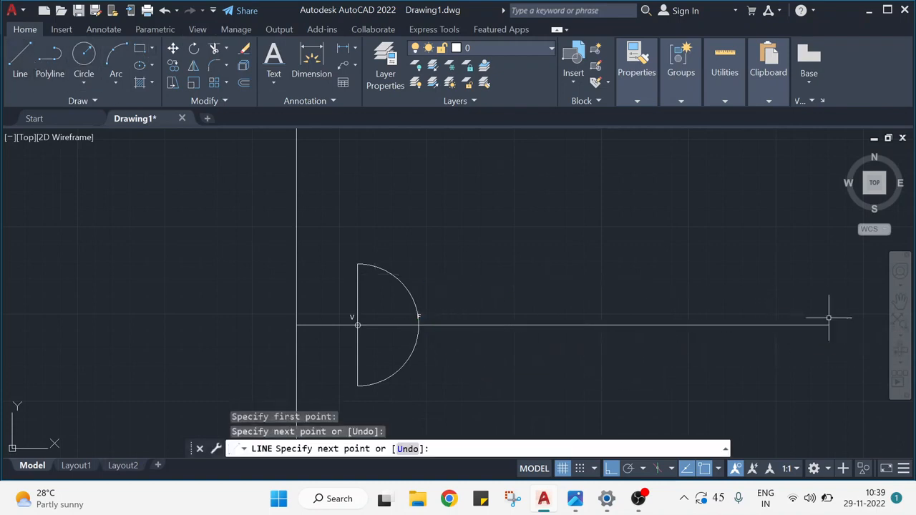
pyautogui.press('Escape')
# With Ortho off, draw a line from the directrix–axis intersection to the semicircle's upper end, then continue it about 175 mm at 45°.
pyautogui.click(29, 56)
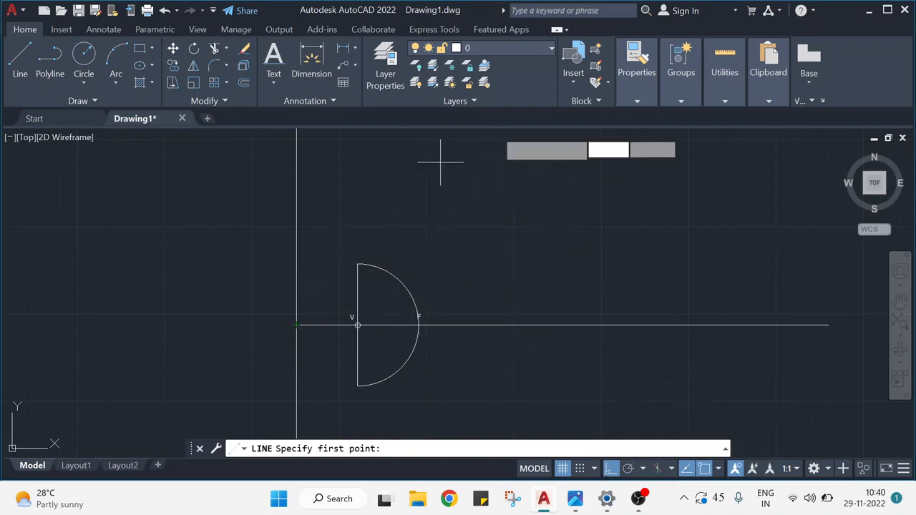
pyautogui.click(618, 466)
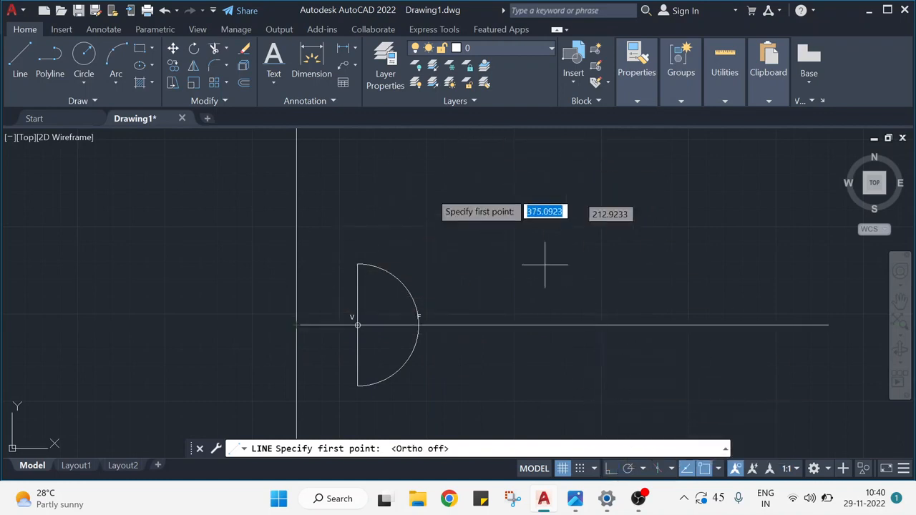
pyautogui.click(297, 326)
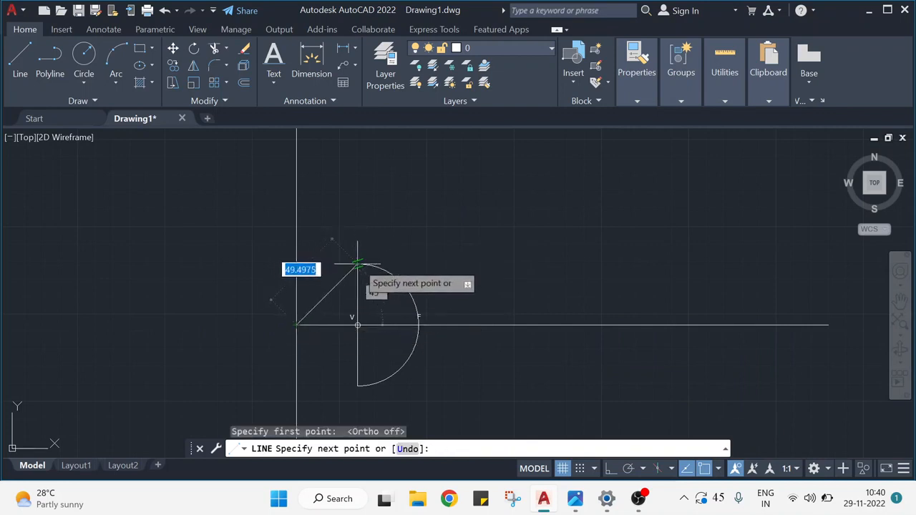
pyautogui.click(358, 265)
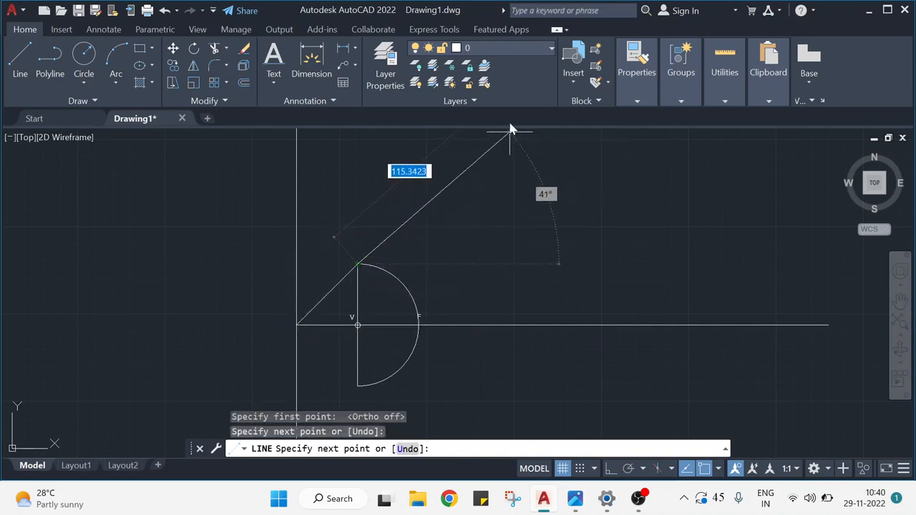
pyautogui.moveTo(483, 160); pyautogui.dragTo(451, 258, button='middle')
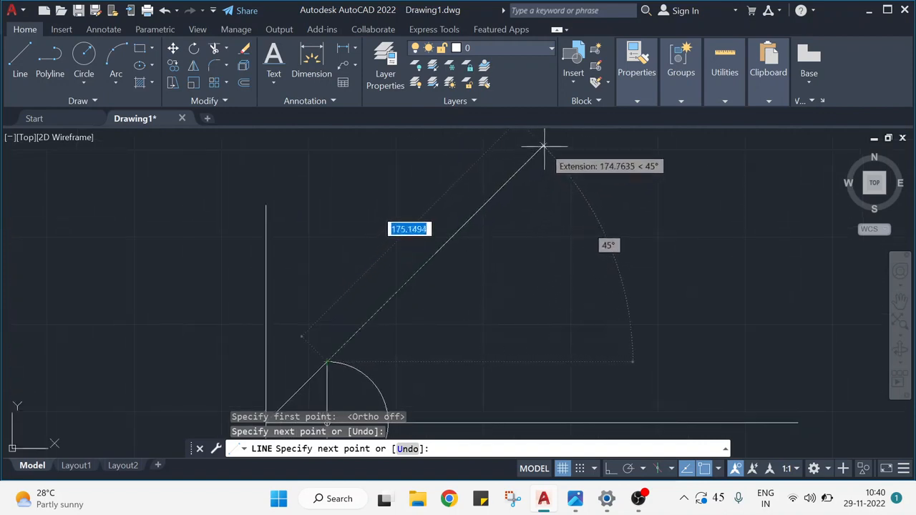
pyautogui.click(544, 146)
pyautogui.press('Escape')
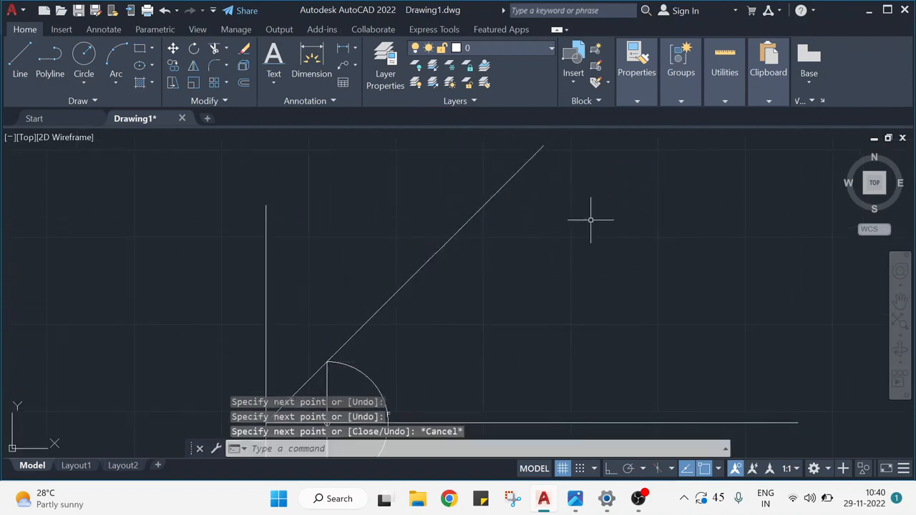
# Add the single-line text "E" left of the directrix–axis intersection, keeping height 2.5 and rotation 0.
pyautogui.moveTo(620, 267); pyautogui.dragTo(606, 221, button='middle')
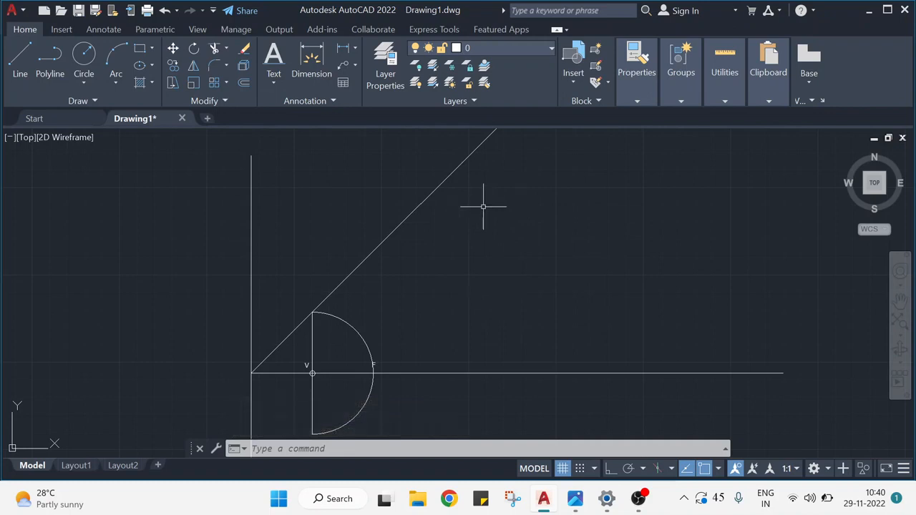
pyautogui.click(275, 83)
pyautogui.click(302, 137)
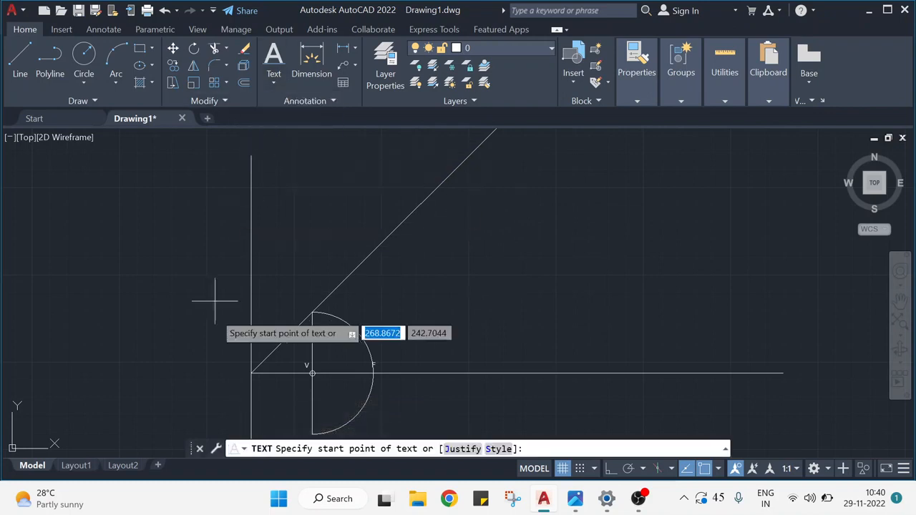
pyautogui.click(232, 370)
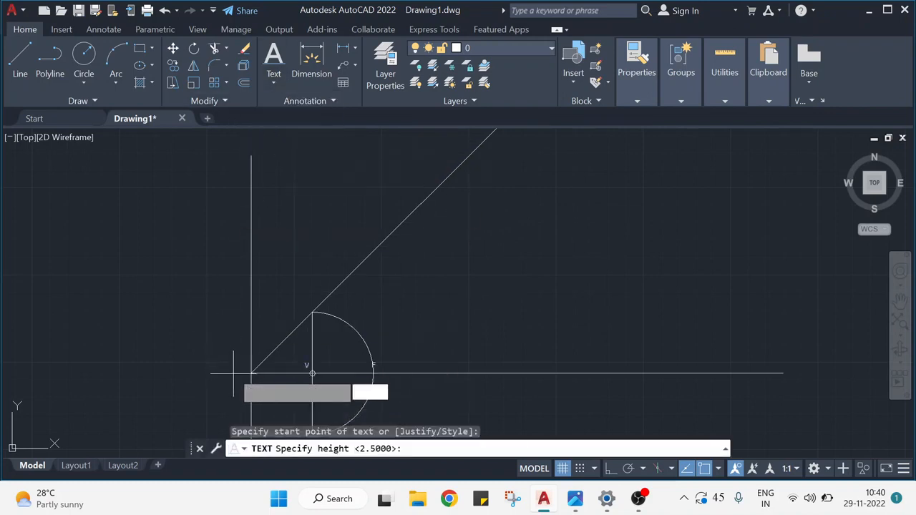
pyautogui.press('Return')
pyautogui.press('Return')
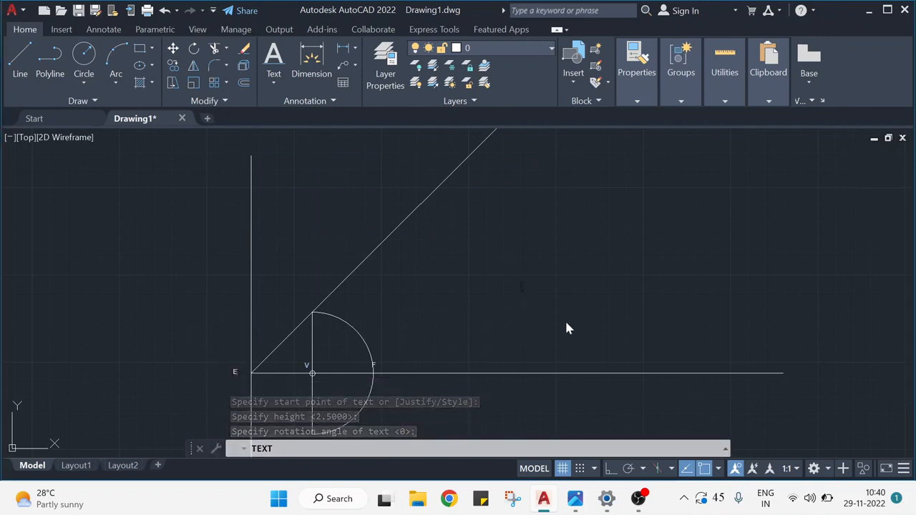
# Offset the vertical line through V by 10 mm away from the directrix, repeating from each new line to create eleven parallel lines.
pyautogui.press('Escape')
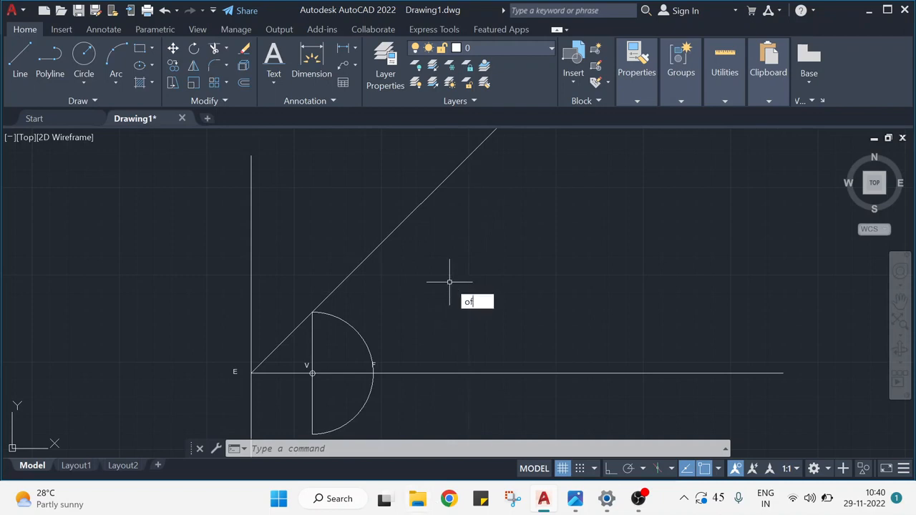
pyautogui.write('se')
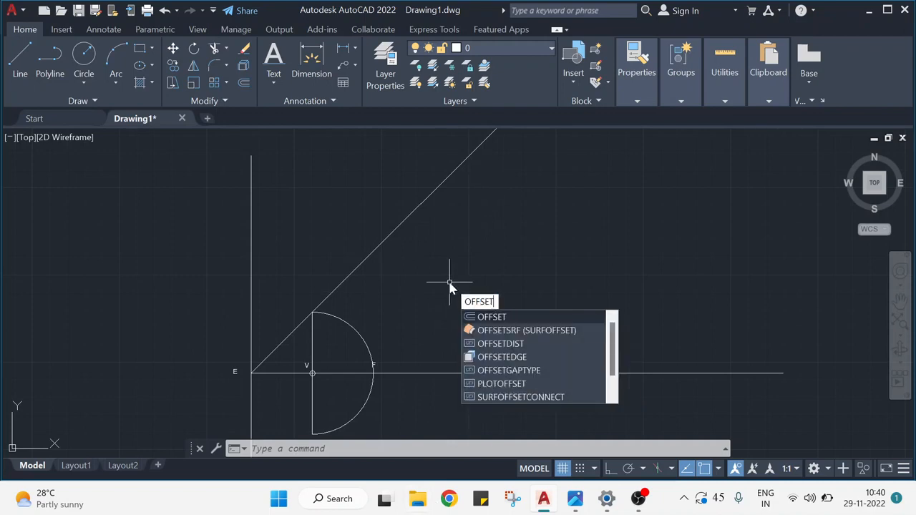
pyautogui.press('Return')
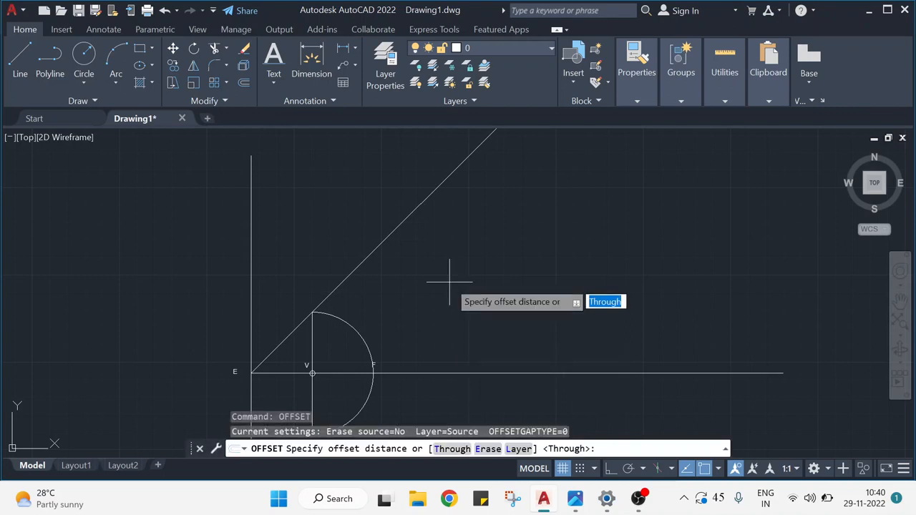
pyautogui.write('10')
pyautogui.press('Return')
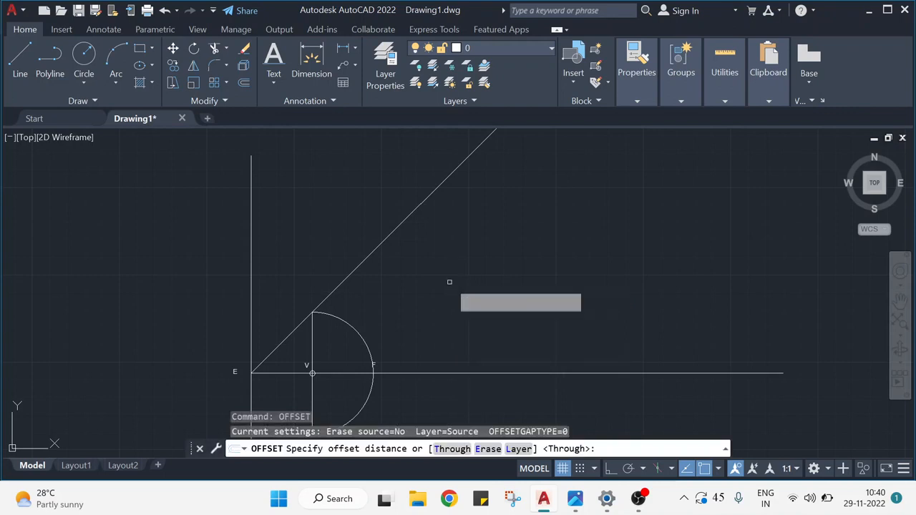
pyautogui.click(313, 341)
pyautogui.click(336, 340)
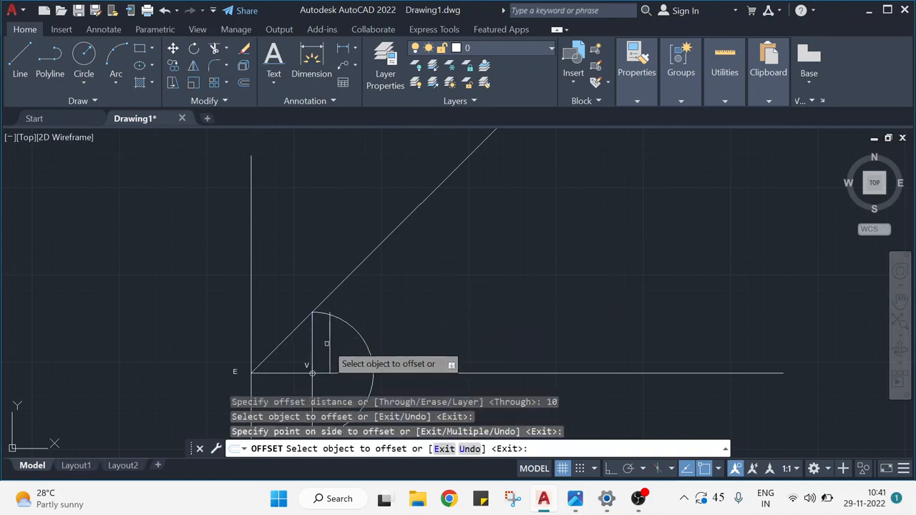
pyautogui.click(330, 343)
pyautogui.click(342, 342)
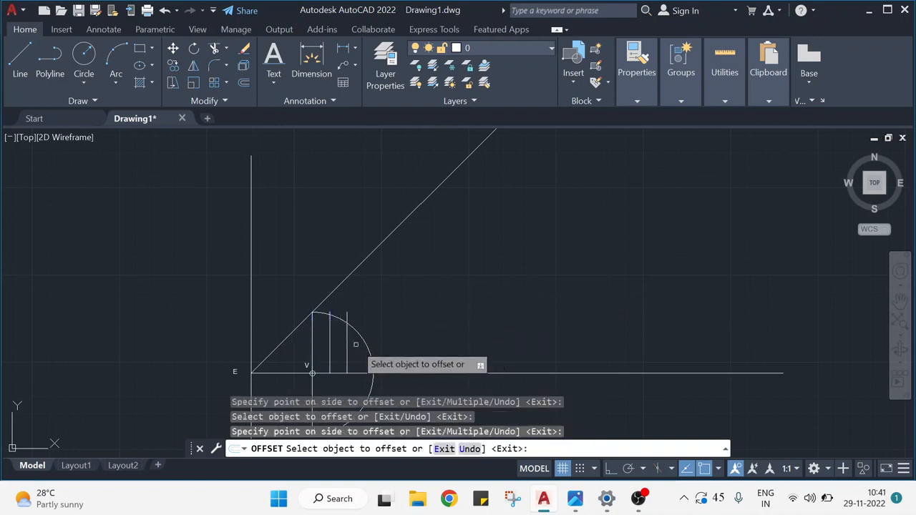
pyautogui.click(348, 346)
pyautogui.click(355, 347)
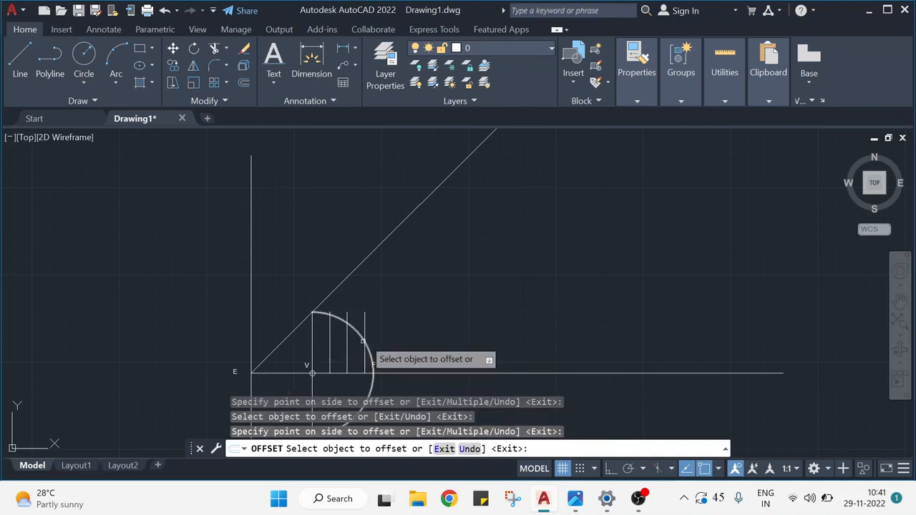
pyautogui.click(365, 329)
pyautogui.click(374, 328)
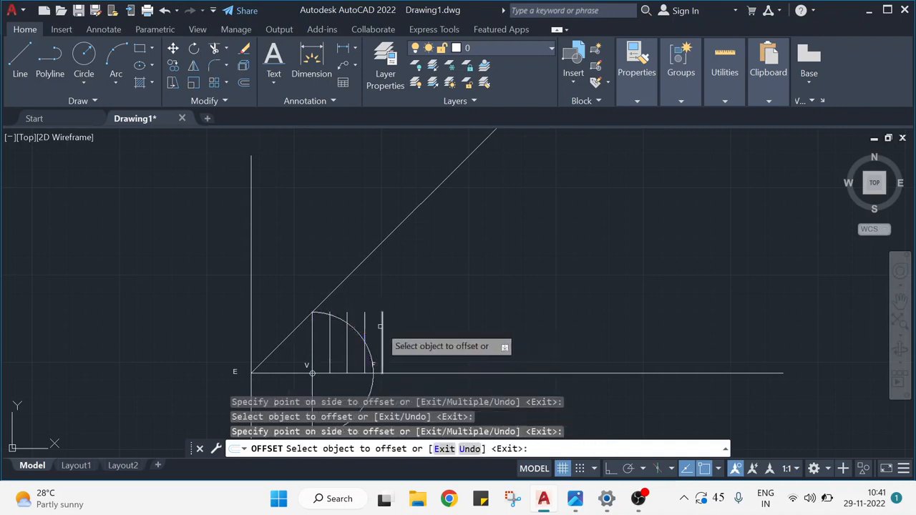
pyautogui.click(382, 328)
pyautogui.click(392, 329)
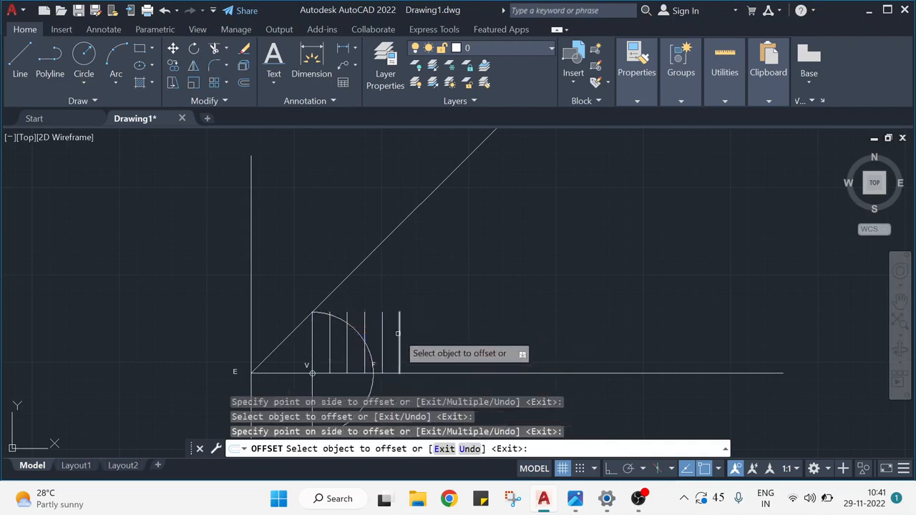
pyautogui.click(398, 334)
pyautogui.click(421, 335)
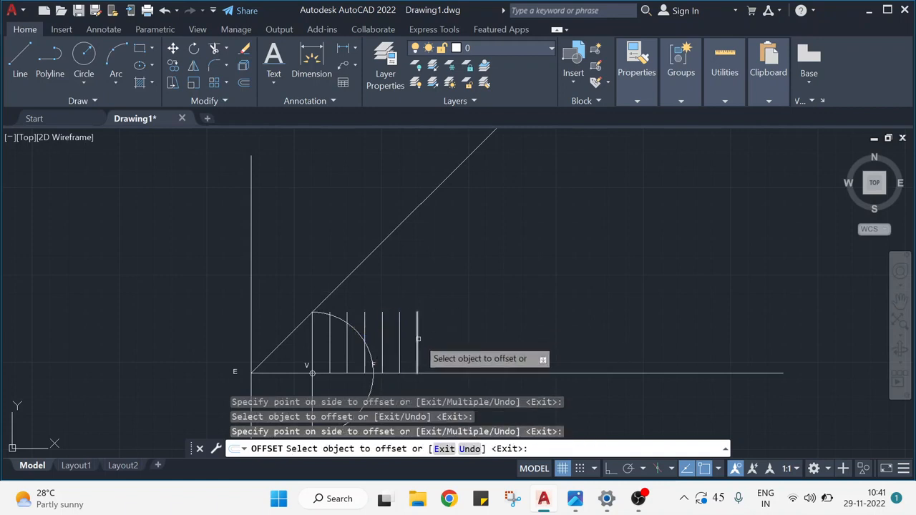
pyautogui.click(418, 338)
pyautogui.click(434, 339)
pyautogui.click(435, 339)
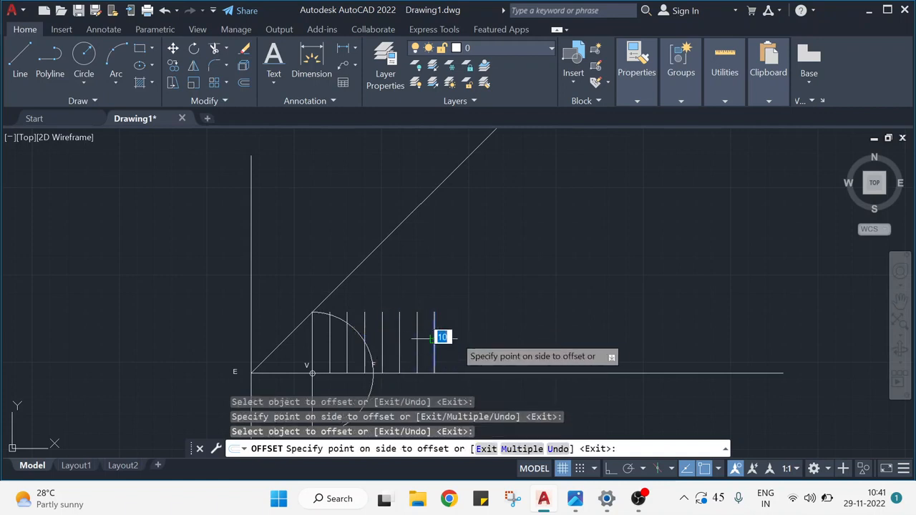
pyautogui.click(453, 335)
pyautogui.click(452, 335)
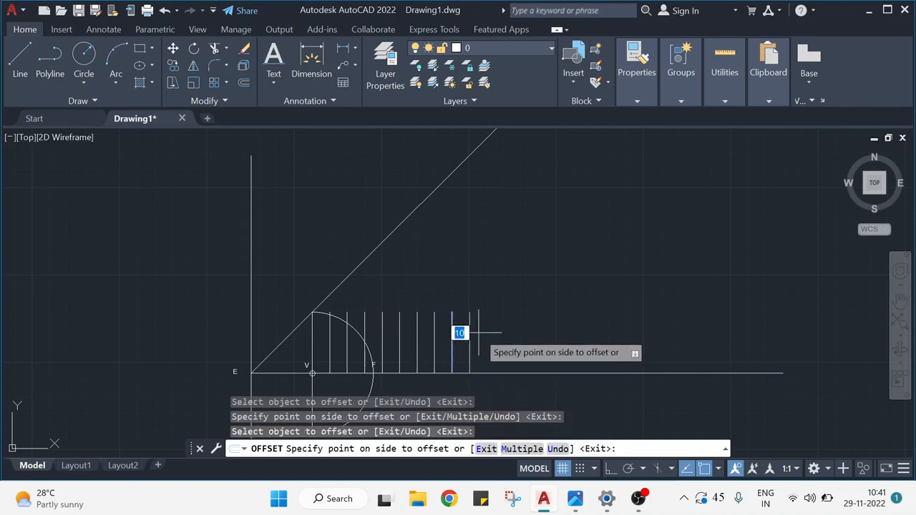
pyautogui.click(471, 334)
pyautogui.click(470, 333)
pyautogui.click(489, 332)
pyautogui.click(489, 332)
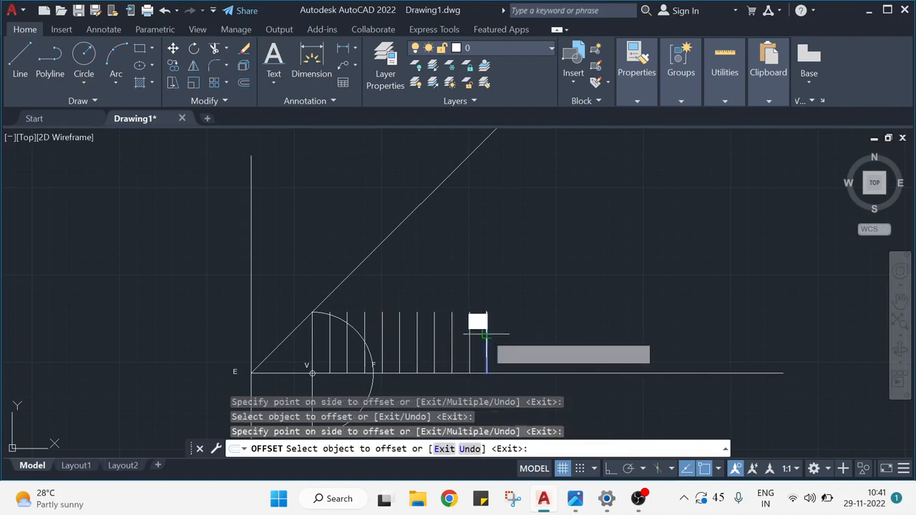
pyautogui.click(507, 340)
pyautogui.press('Escape')
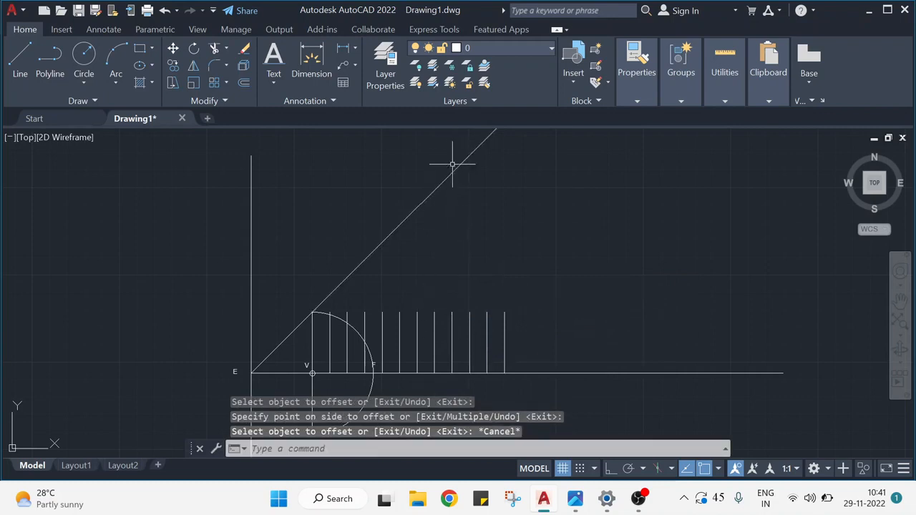
# Extend the upper ends of all eleven offset lines to the 45° eccentricity line.
pyautogui.write('ext')
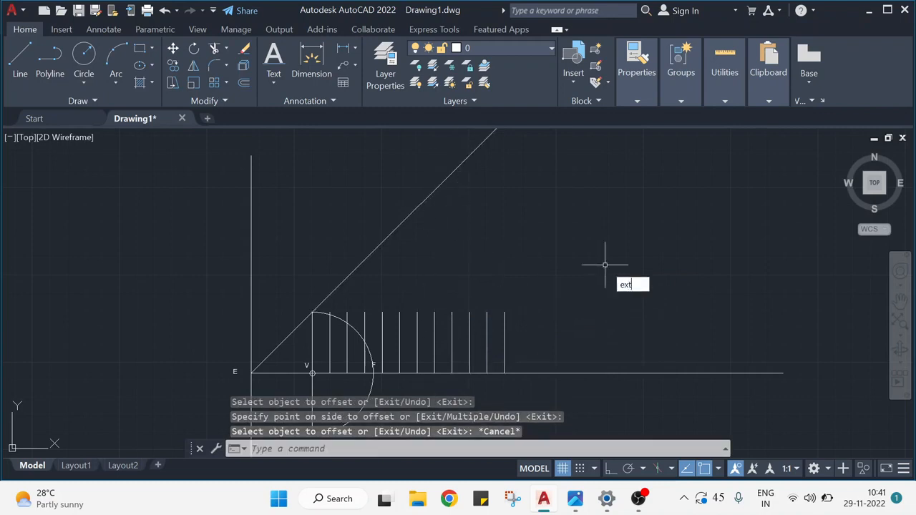
pyautogui.write('end')
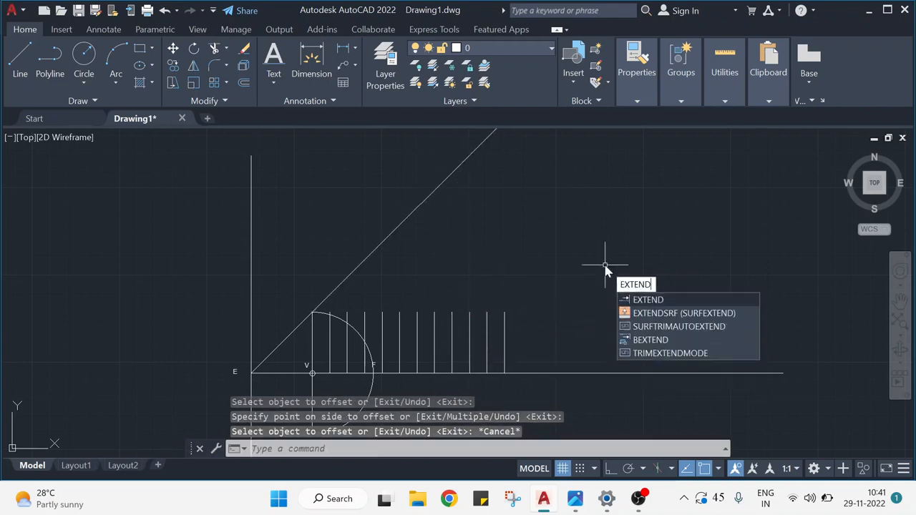
pyautogui.press('Return')
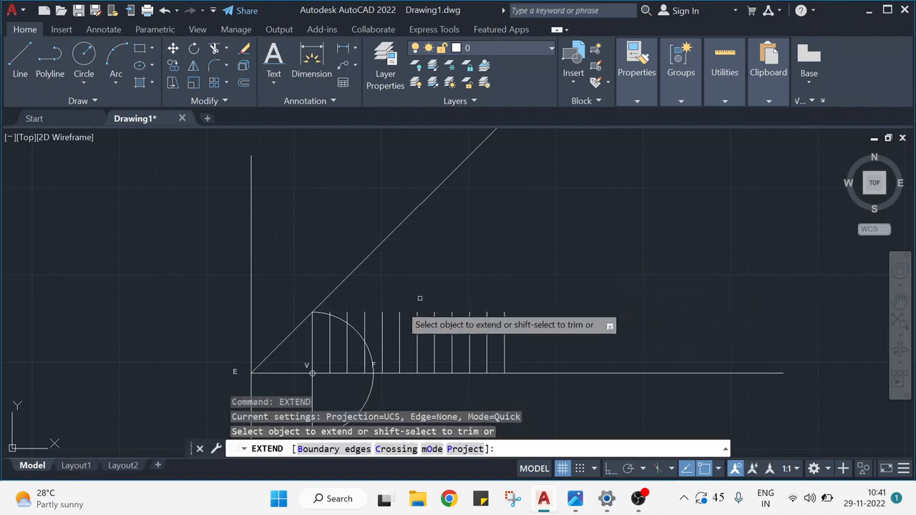
pyautogui.click(329, 328)
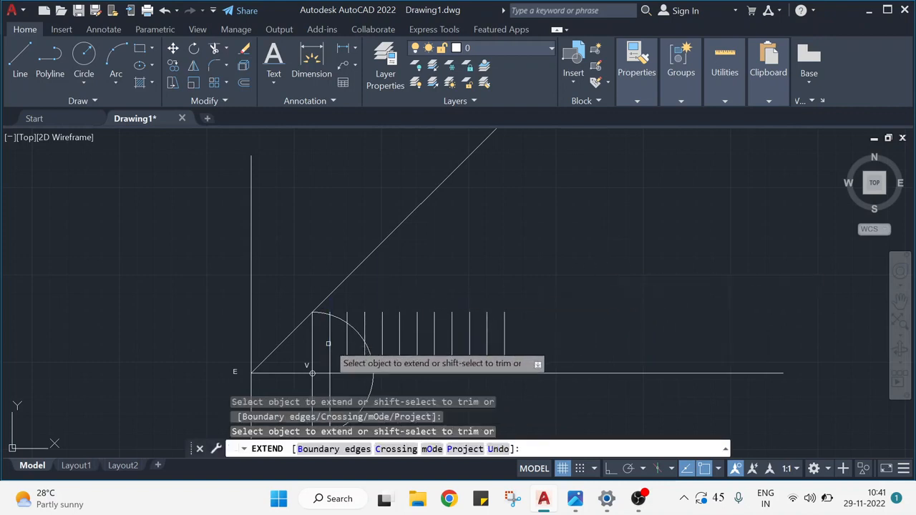
pyautogui.hotkey('ctrl', 'z')
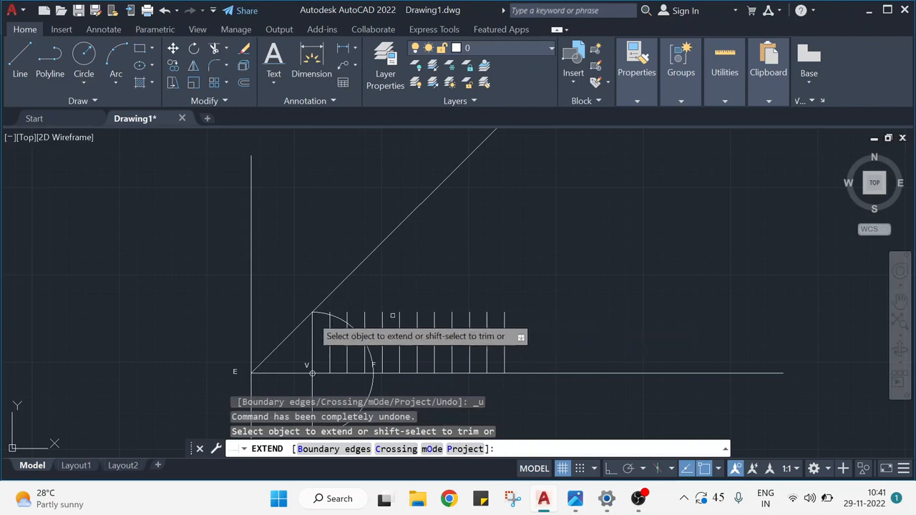
pyautogui.click(330, 326)
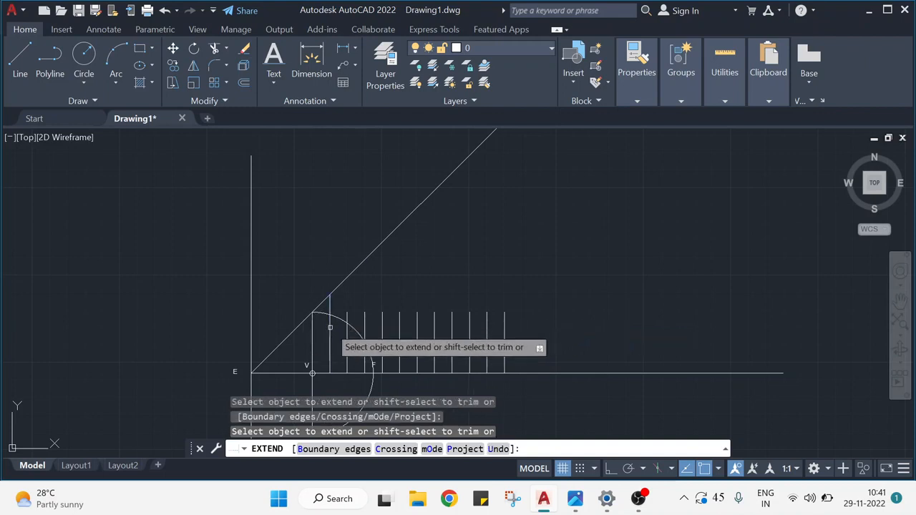
pyautogui.click(349, 314)
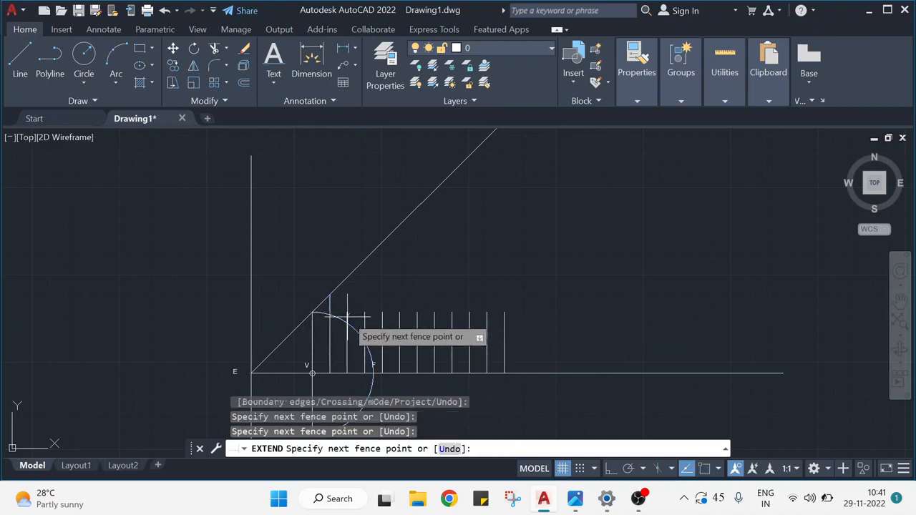
pyautogui.press('Escape')
pyautogui.press('Return')
pyautogui.click(347, 317)
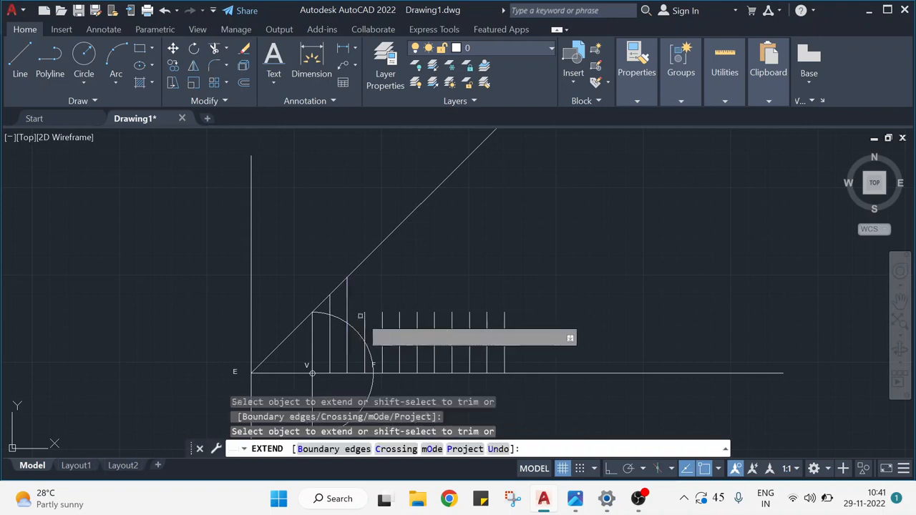
pyautogui.click(364, 316)
pyautogui.click(383, 318)
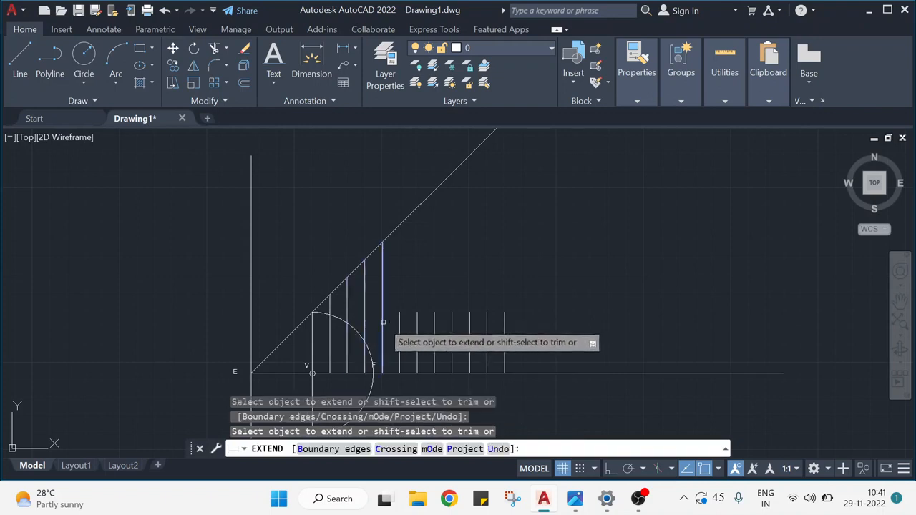
pyautogui.click(399, 320)
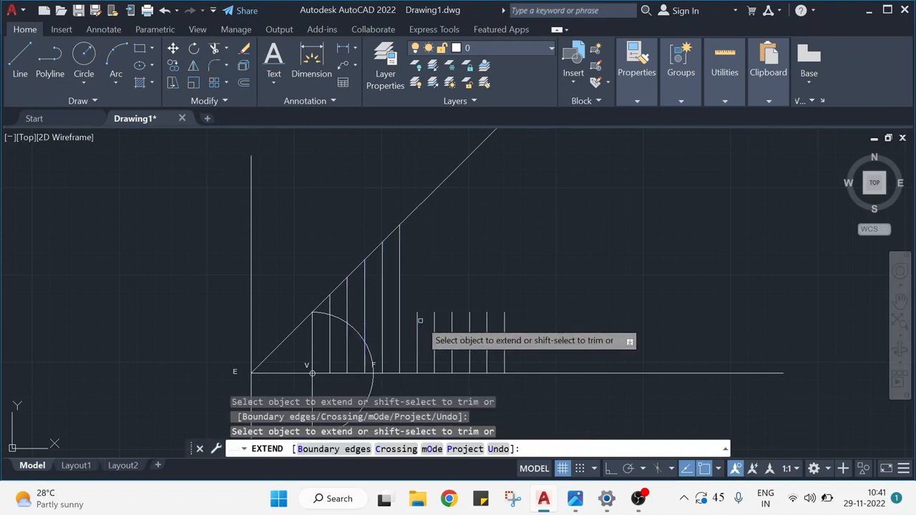
pyautogui.click(420, 321)
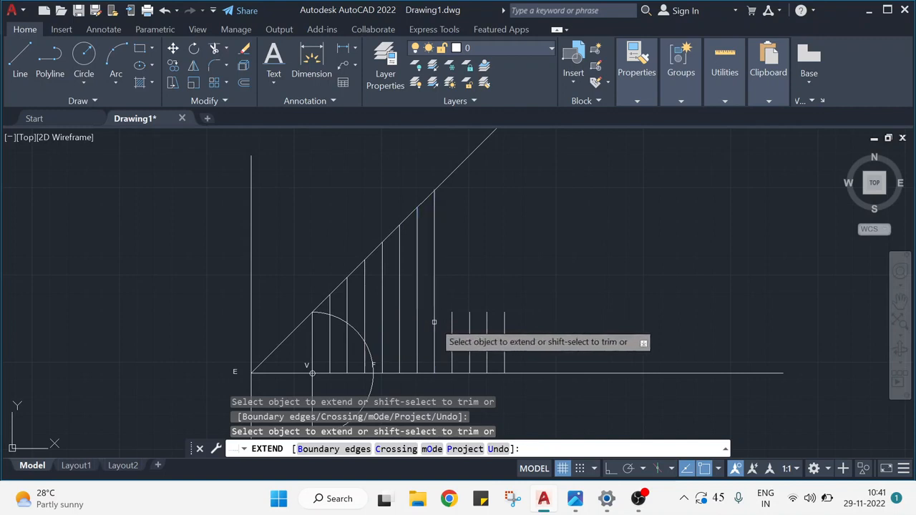
pyautogui.click(469, 320)
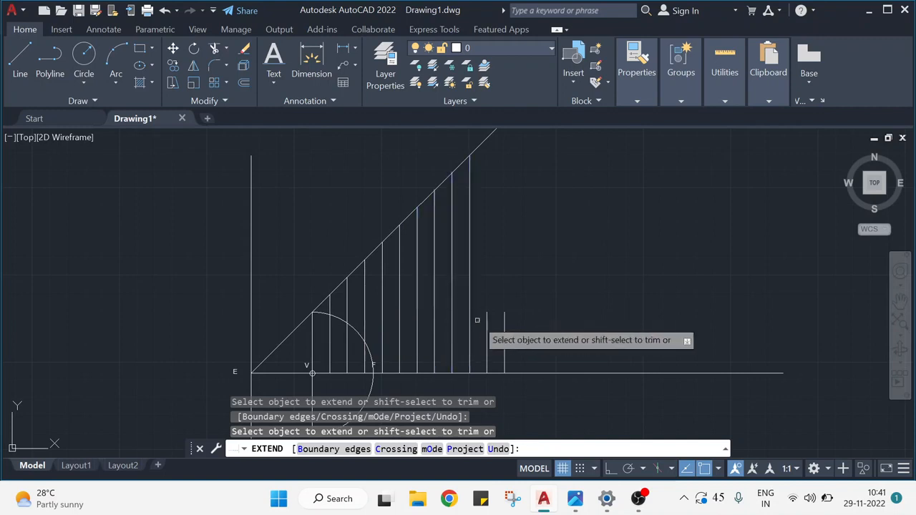
pyautogui.click(488, 321)
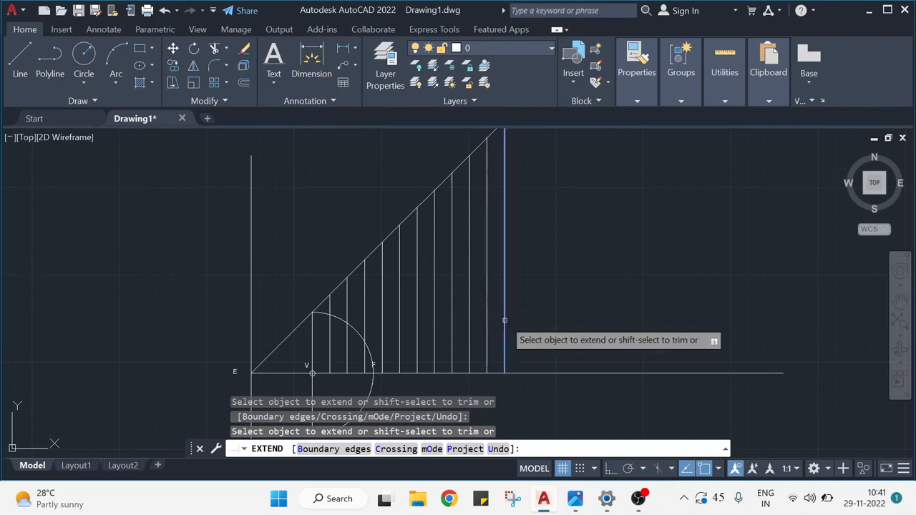
pyautogui.click(505, 320)
pyautogui.press('Escape')
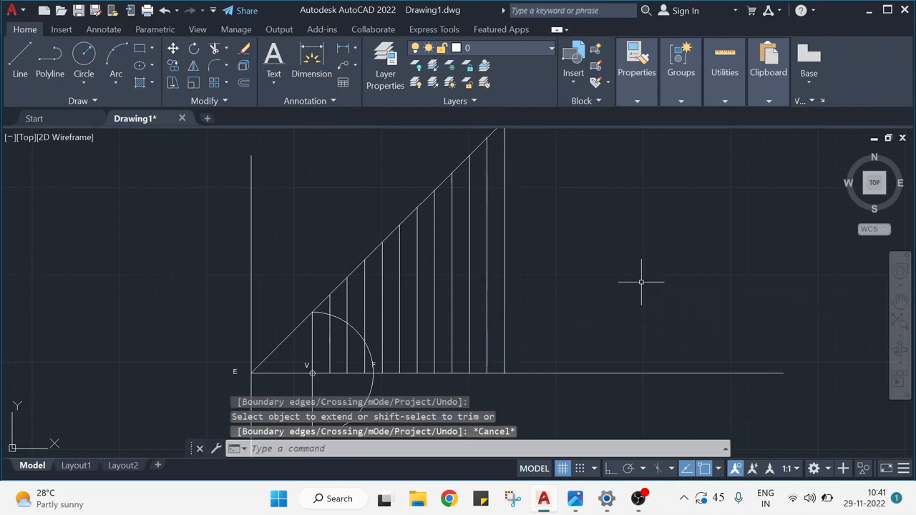
pyautogui.click(275, 82)
pyautogui.click(296, 136)
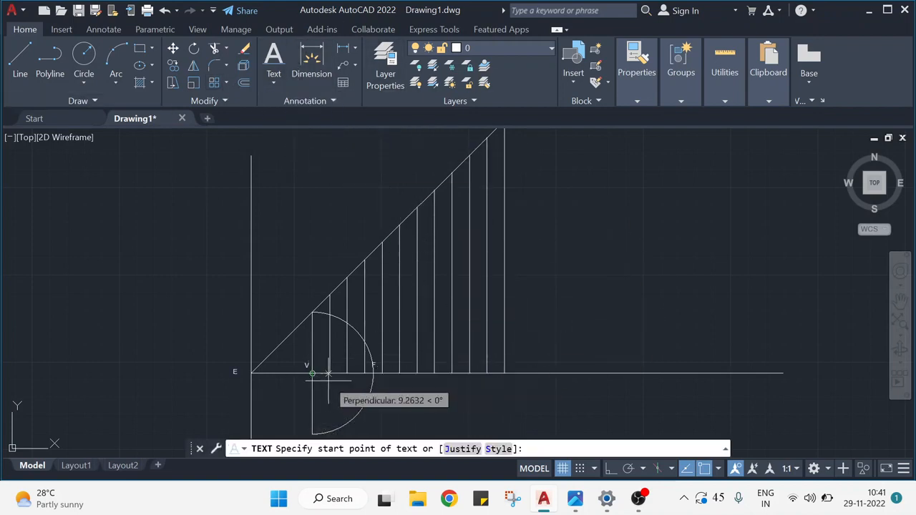
pyautogui.click(328, 373)
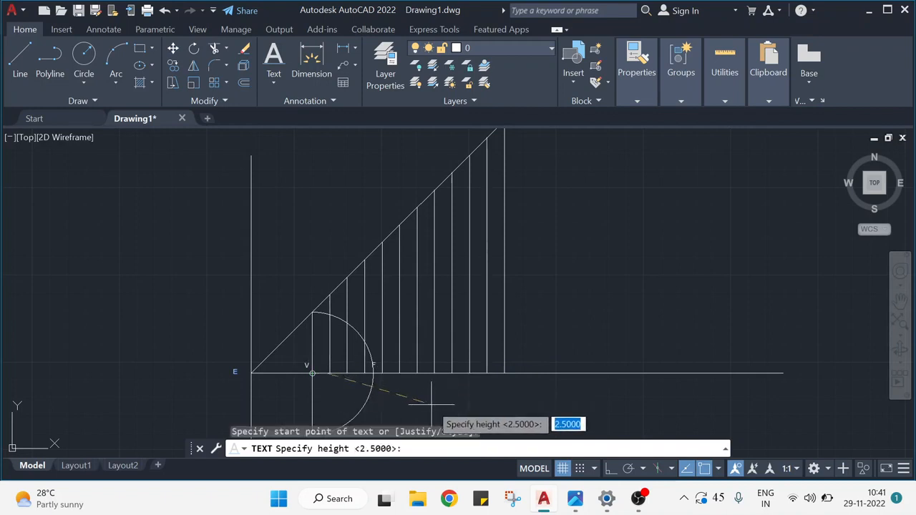
pyautogui.press('Escape')
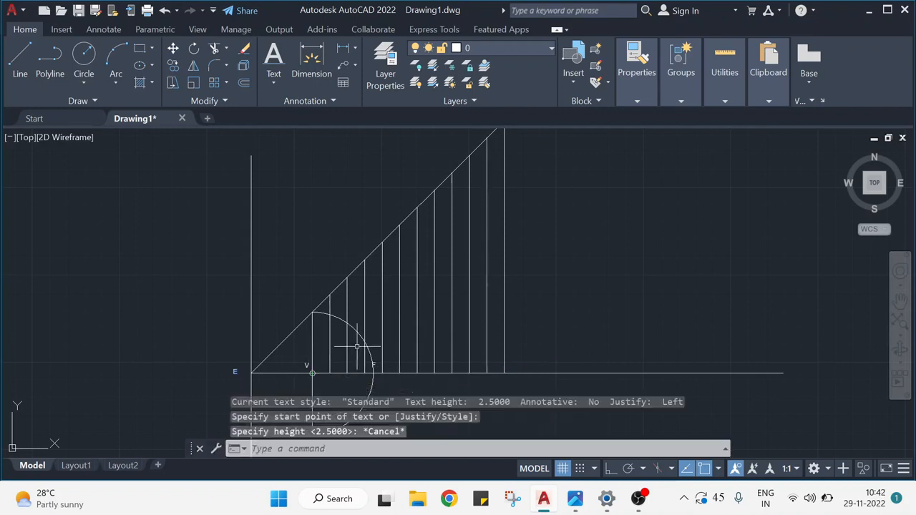
# Add single-line text labels 1 to 10 below the axis at the feet of the first ten offset verticals, keeping height 2.5 and rotation 0.
pyautogui.click(273, 82)
pyautogui.click(274, 141)
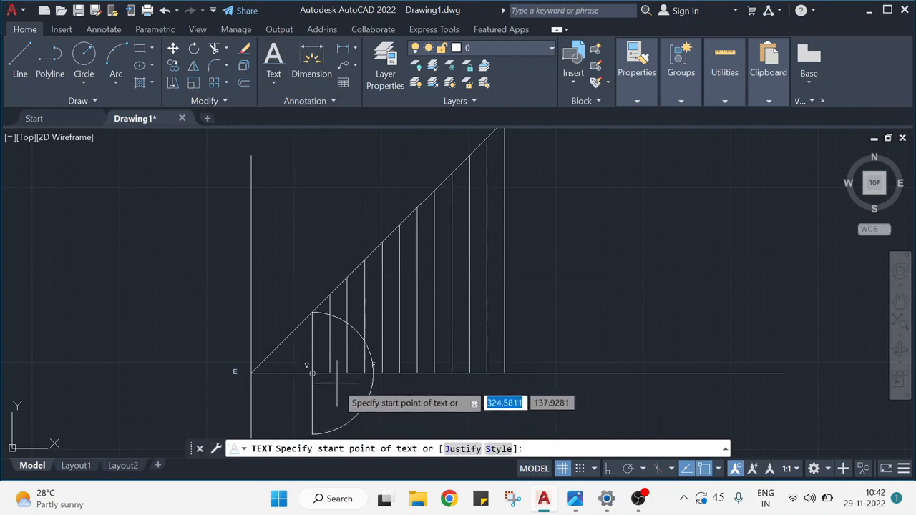
pyautogui.click(330, 385)
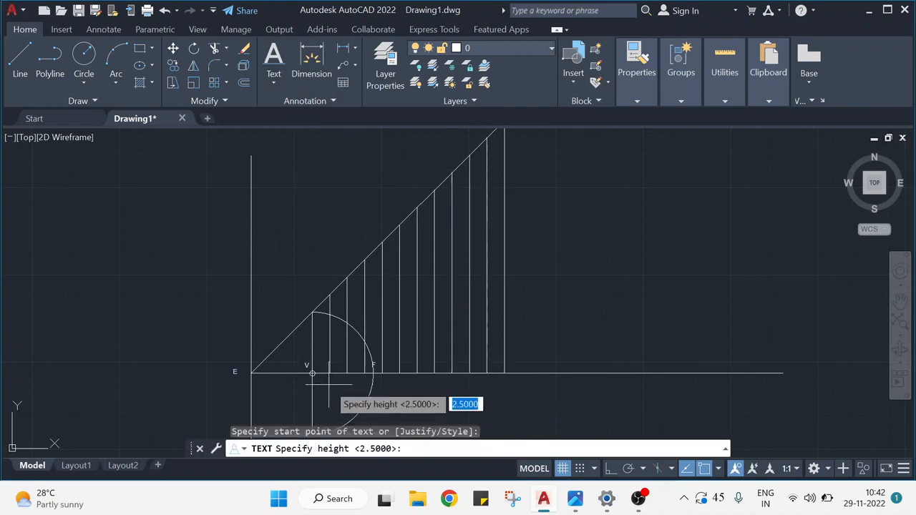
pyautogui.press('Return')
pyautogui.press('Return')
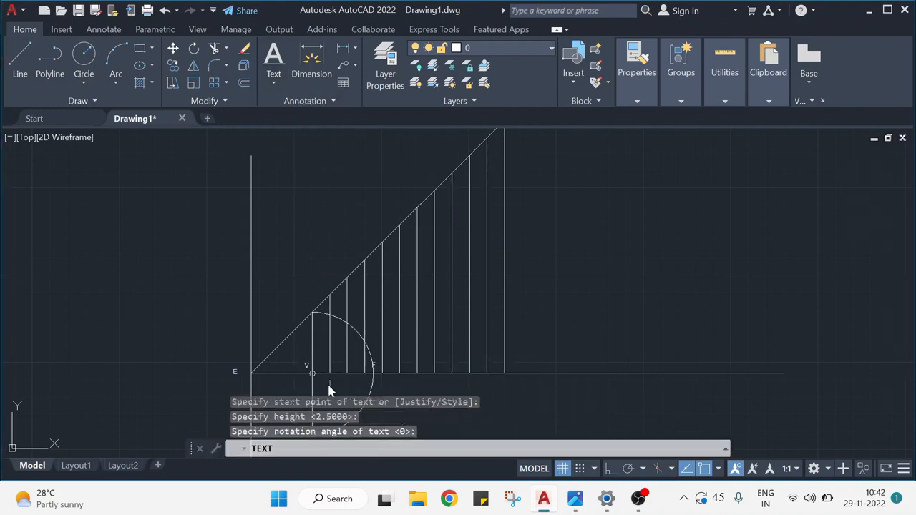
pyautogui.click(346, 383)
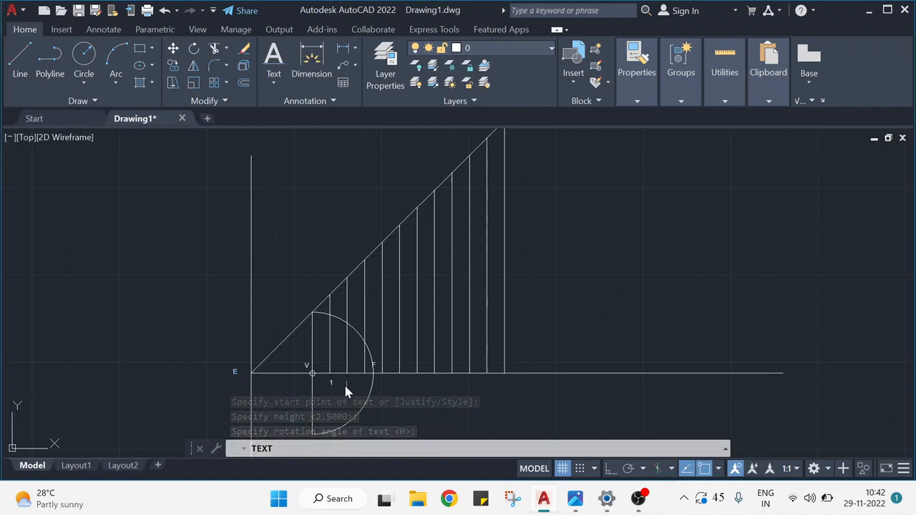
pyautogui.write('2')
pyautogui.click(363, 380)
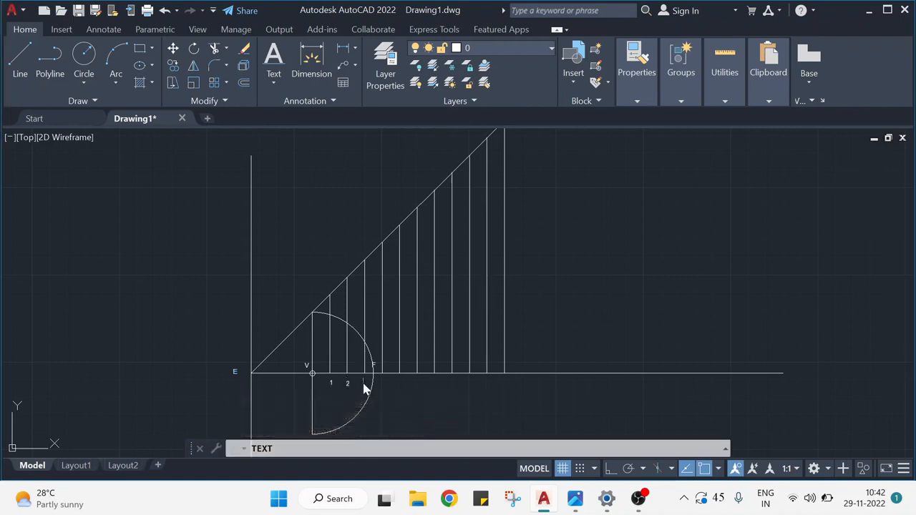
pyautogui.write('3')
pyautogui.write('4')
pyautogui.click(400, 380)
pyautogui.click(419, 381)
pyautogui.write('6')
pyautogui.write('7')
pyautogui.click(454, 387)
pyautogui.write('8')
pyautogui.click(485, 381)
pyautogui.write('1')
# Add matching single-line text labels 1" to 10" at the upper ends of the first ten verticals along the 45° line.
pyautogui.click(328, 281)
pyautogui.write("2'")
pyautogui.click(368, 252)
pyautogui.write("3'")
pyautogui.press('Return')
pyautogui.press('Return')
pyautogui.click(397, 217)
pyautogui.write('6"7"')
pyautogui.click(453, 162)
pyautogui.write('8')
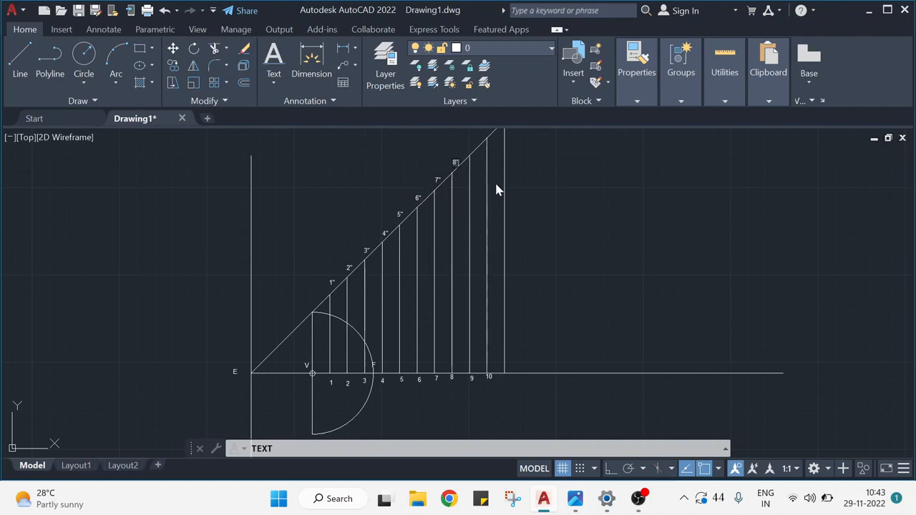
pyautogui.write('"')
pyautogui.click(469, 142)
pyautogui.write('9"')
pyautogui.click(488, 137)
pyautogui.write('10"')
pyautogui.click(534, 165)
pyautogui.press('Return')
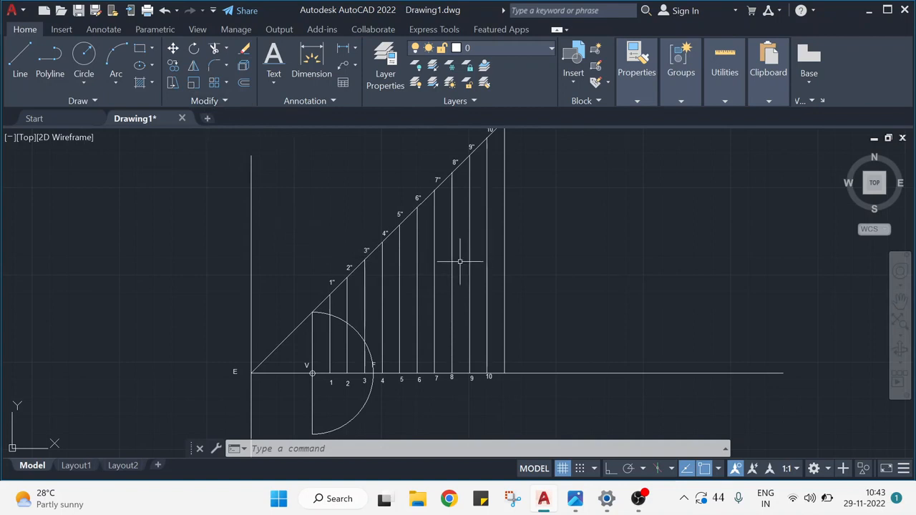
# Draw a center-radius circle centred at point 1 on the axis, with its radius reaching point 1" on the 45° line.
pyautogui.click(85, 85)
pyautogui.click(83, 106)
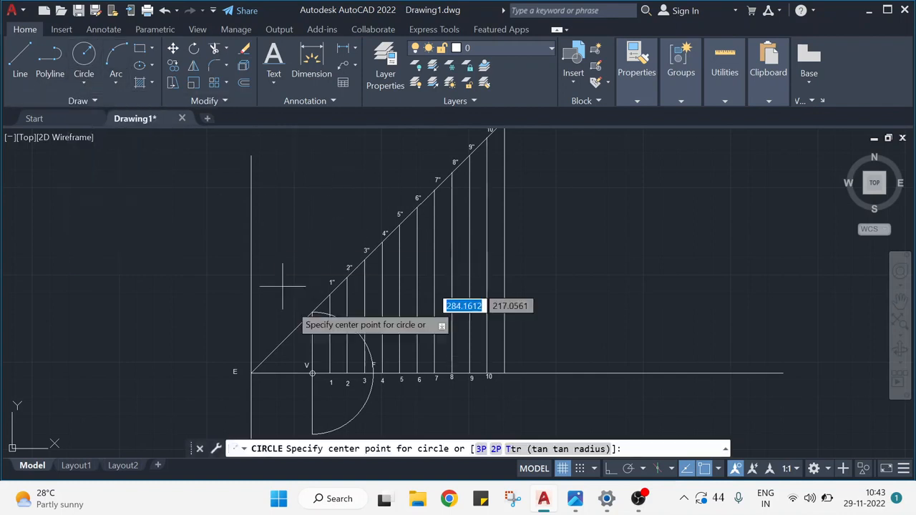
pyautogui.click(330, 373)
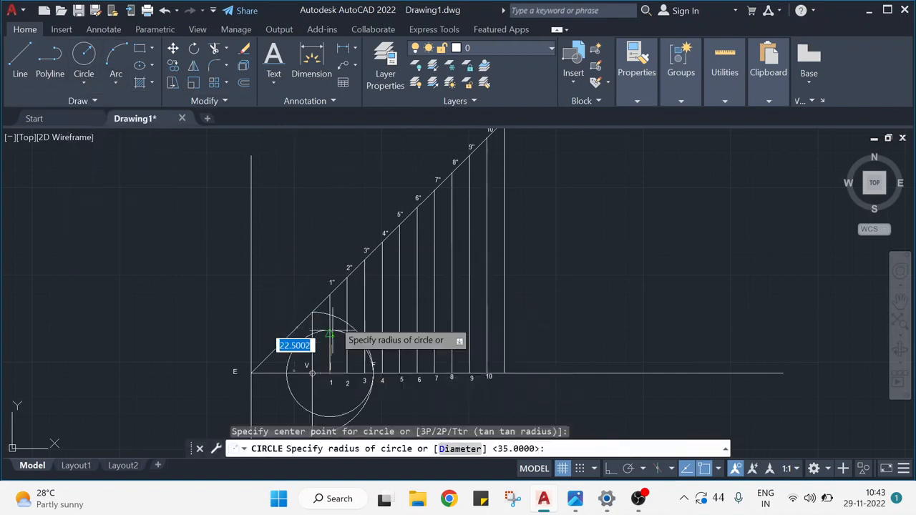
pyautogui.click(330, 295)
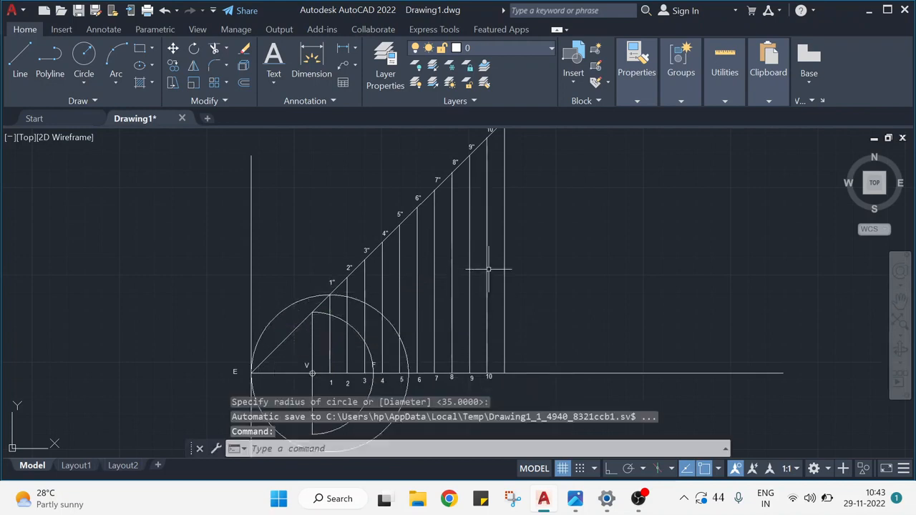
pyautogui.click(174, 49)
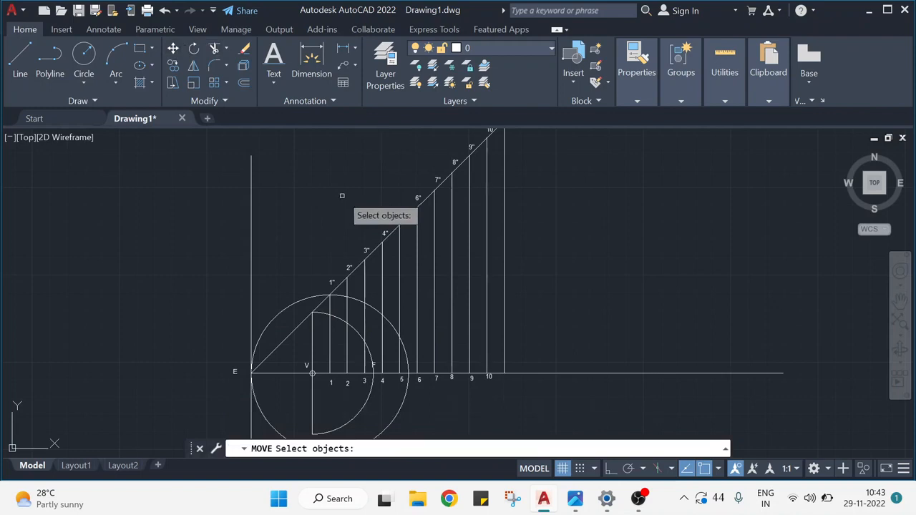
pyautogui.write('move')
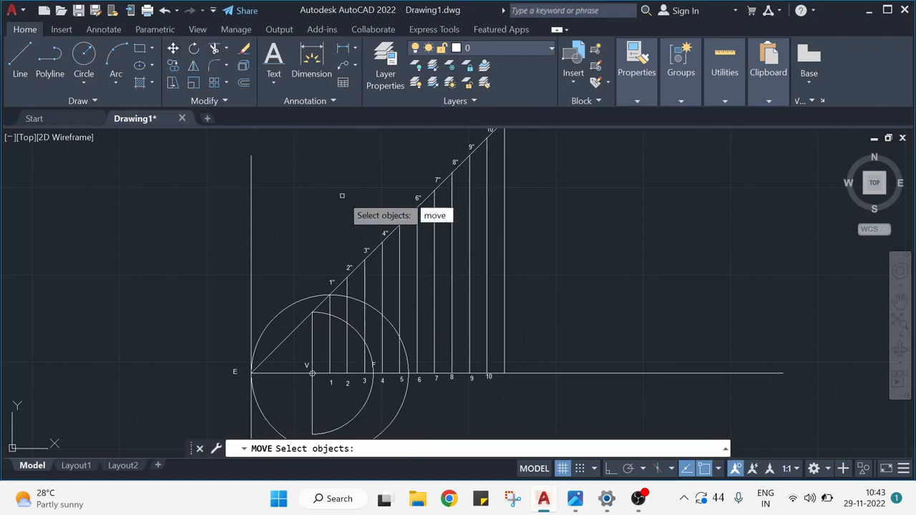
pyautogui.press('Escape')
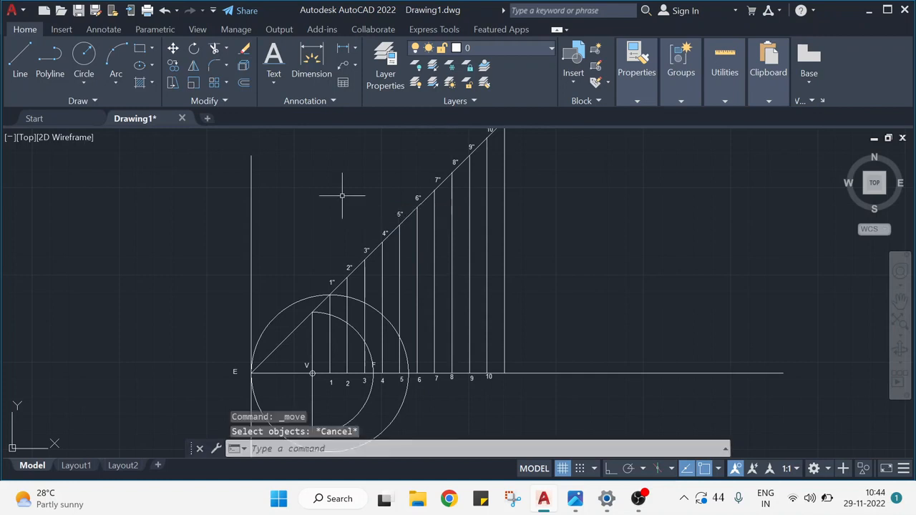
# Move the circle from its centre at point 1 to the focus F.
pyautogui.write('move')
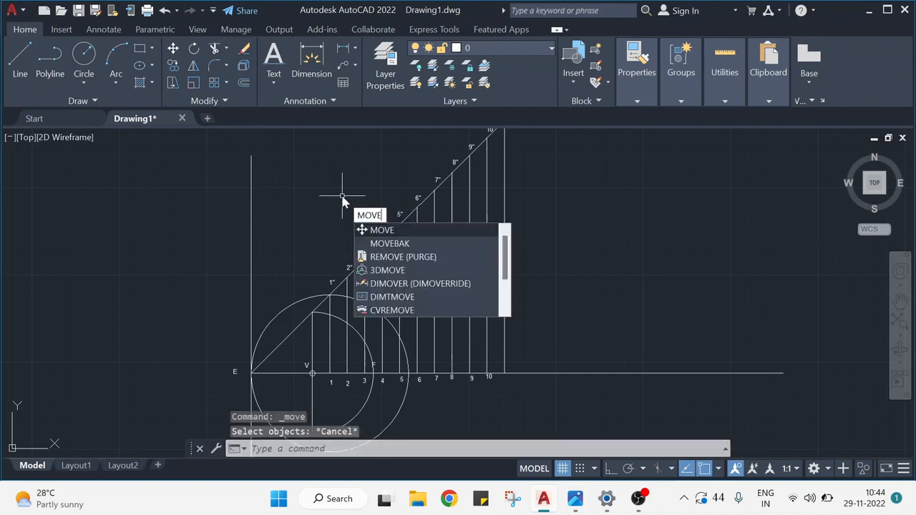
pyautogui.press('Return')
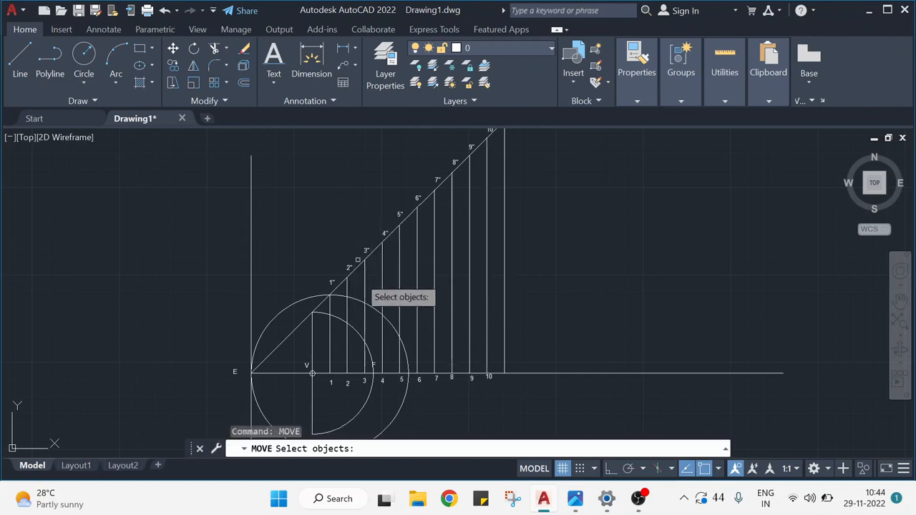
pyautogui.click(371, 306)
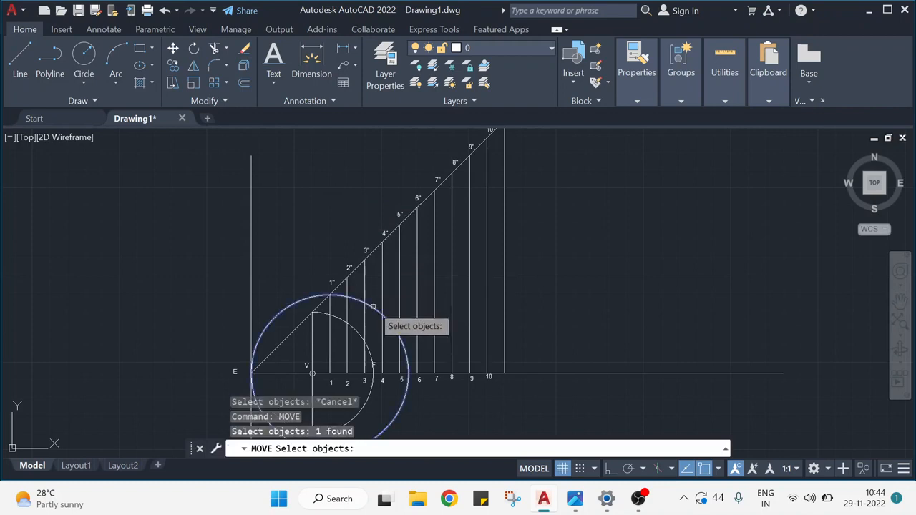
pyautogui.press('Return')
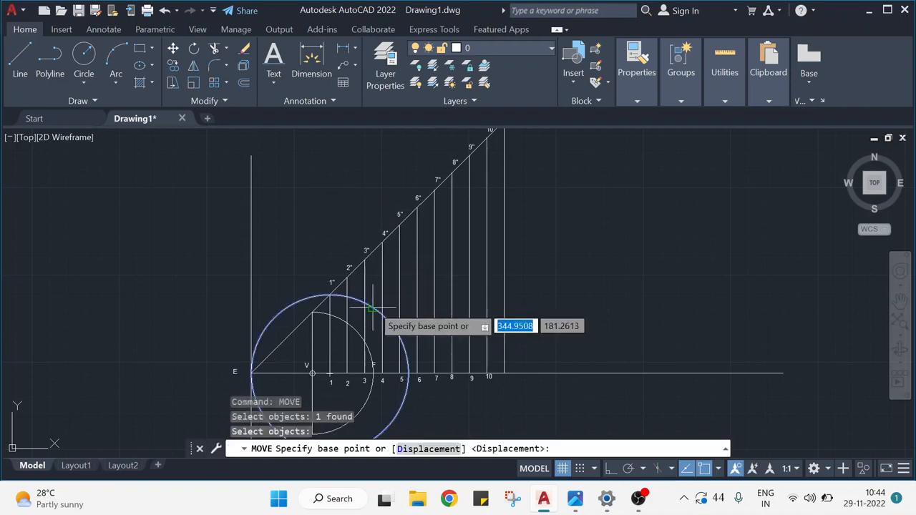
pyautogui.click(329, 373)
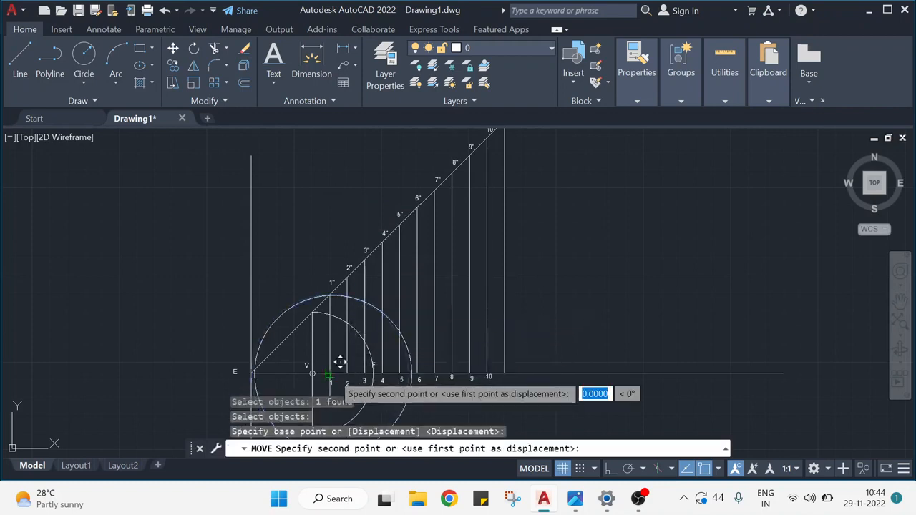
pyautogui.click(383, 363)
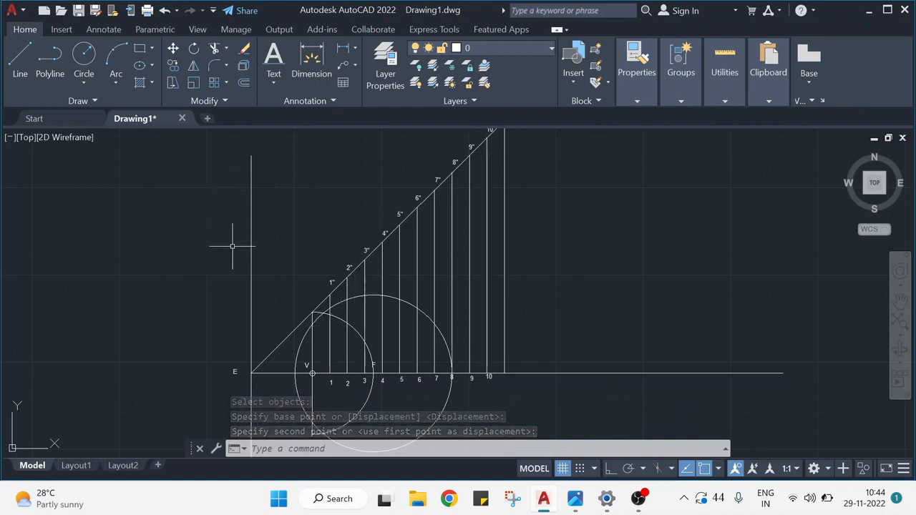
# Place a point where the circle crosses vertical 1–1" above the axis, and delete the circle.
pyautogui.click(89, 104)
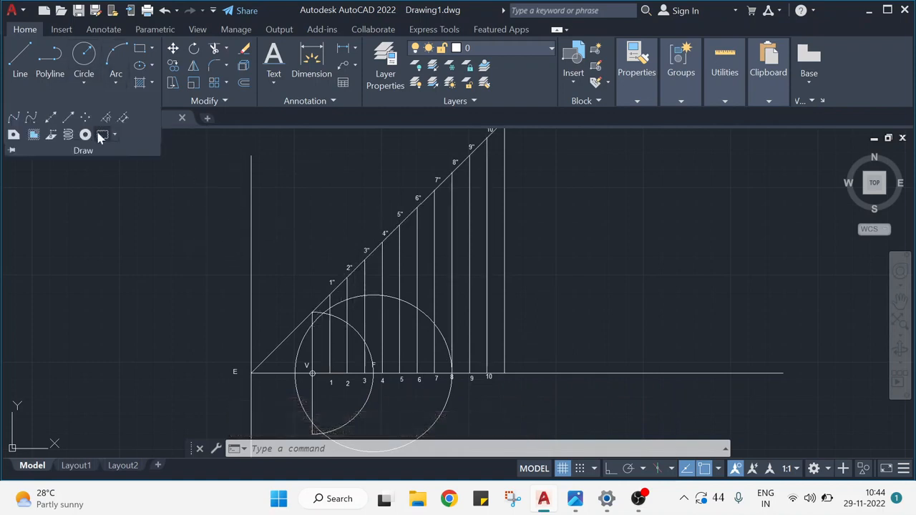
pyautogui.click(86, 119)
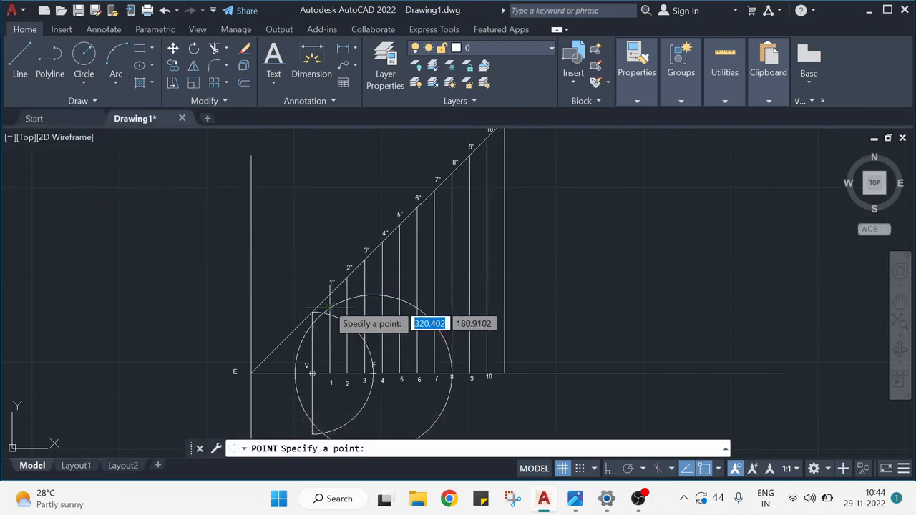
pyautogui.press('Escape')
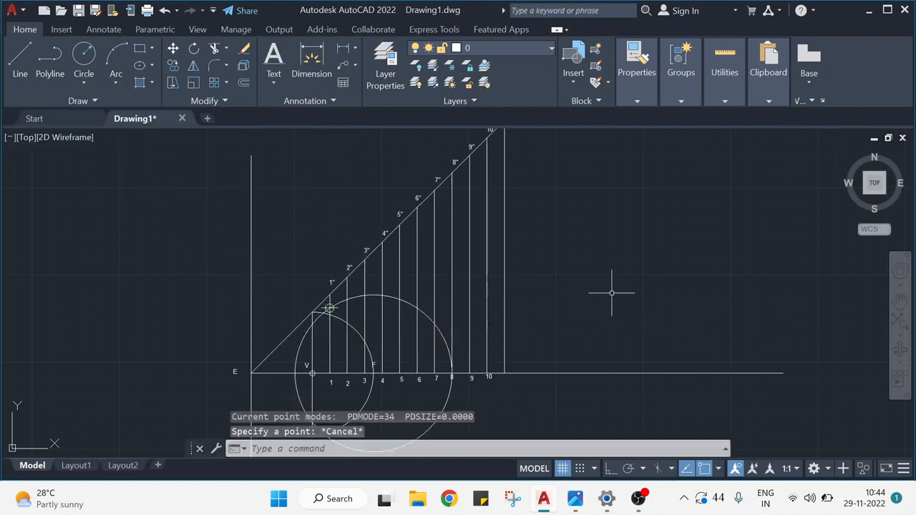
pyautogui.click(438, 329)
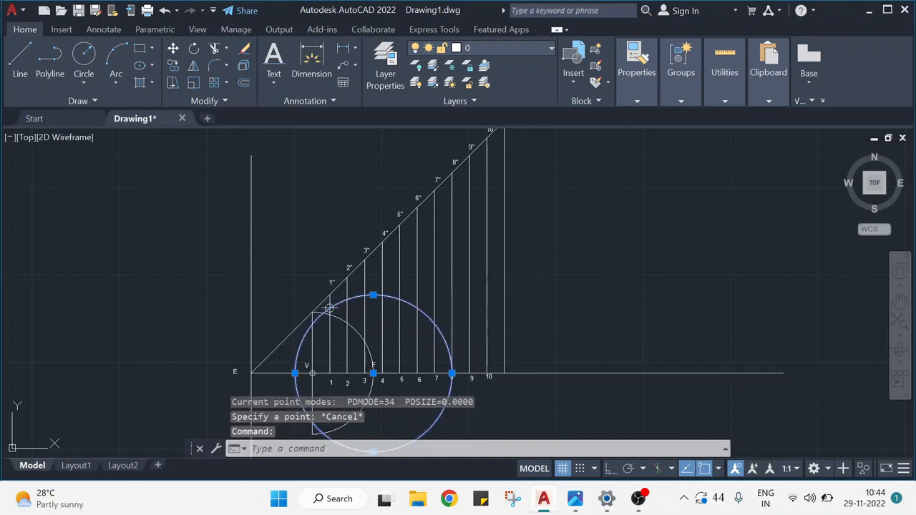
pyautogui.press('Delete')
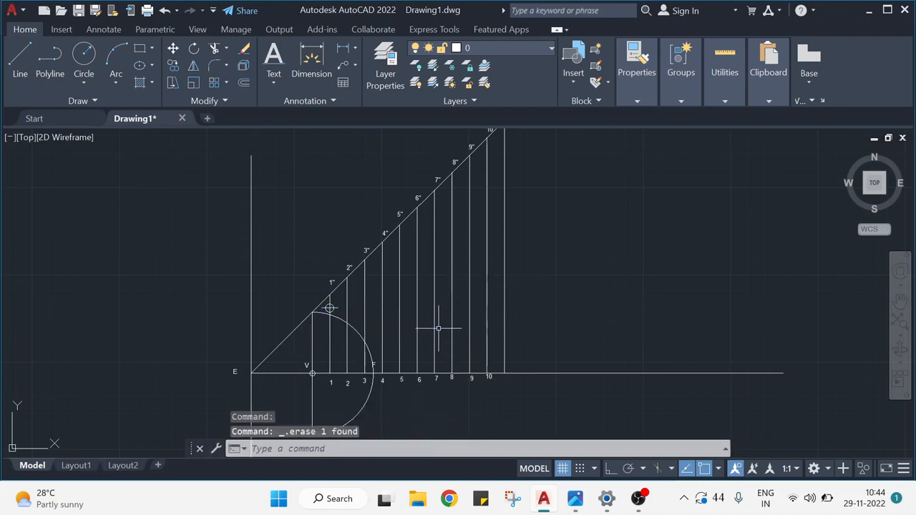
# Draw a center-radius circle centred at point 2 on the axis, with its radius reaching point 2" on the 45° line.
pyautogui.click(80, 85)
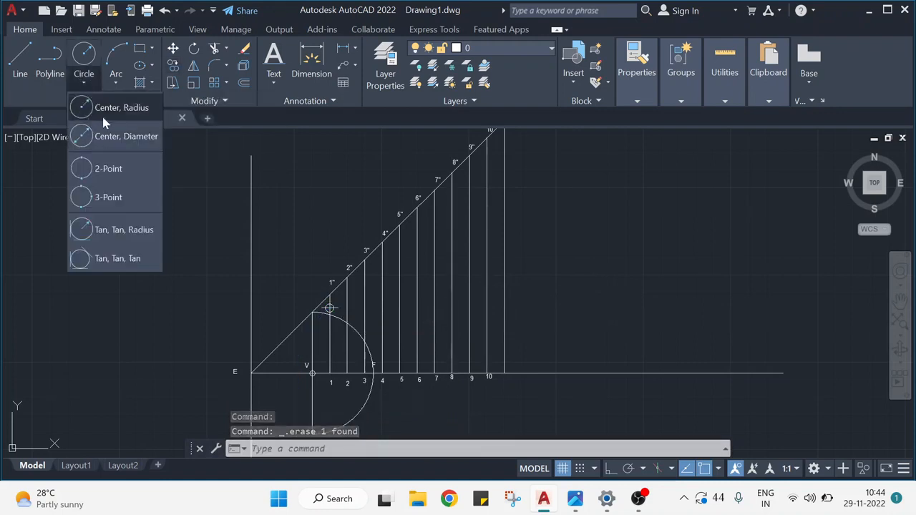
pyautogui.click(101, 111)
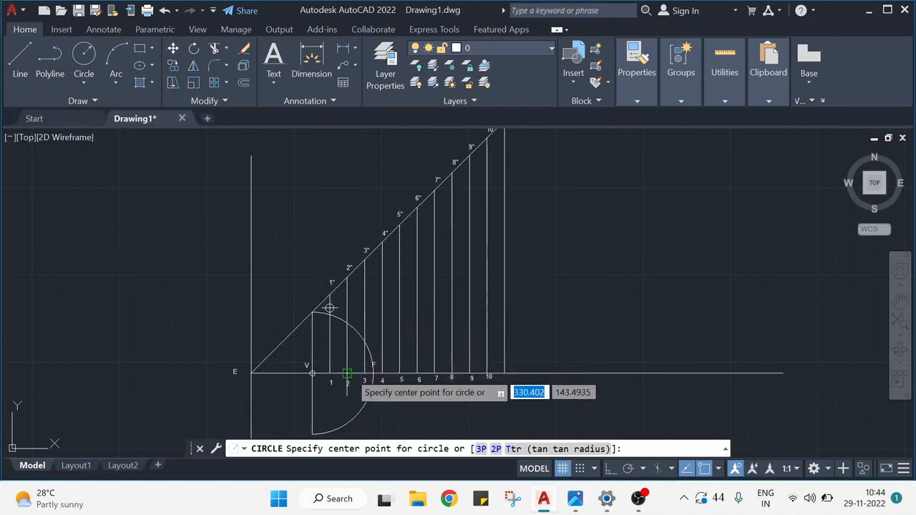
pyautogui.click(347, 373)
pyautogui.click(347, 276)
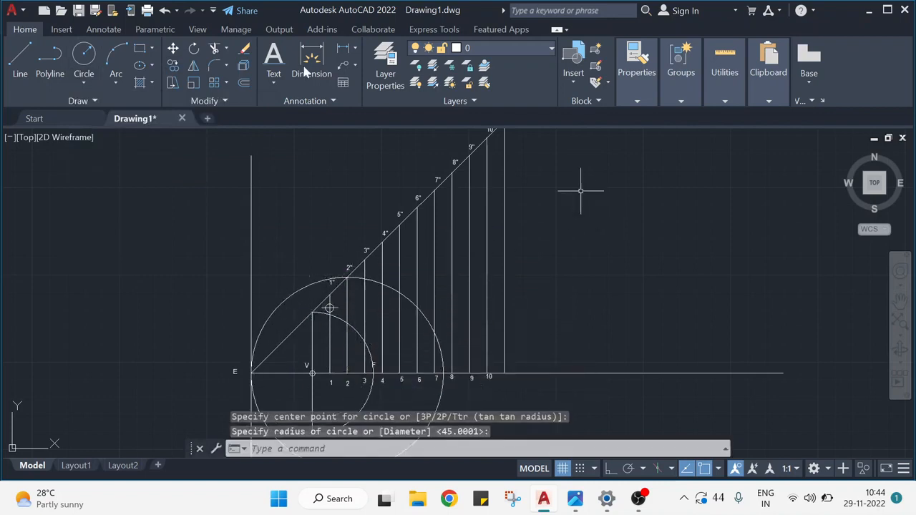
# Move the circle from its centre at point 2 to the focus F.
pyautogui.click(174, 50)
pyautogui.click(428, 321)
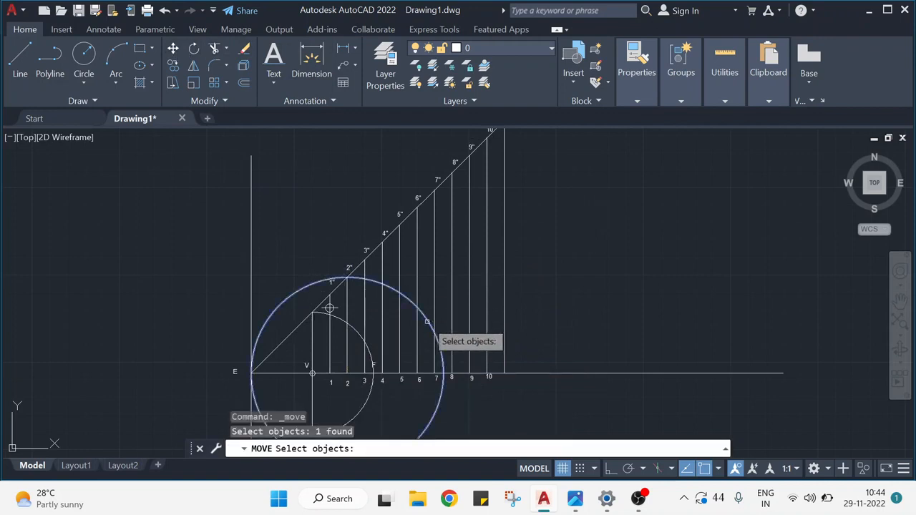
pyautogui.press('Return')
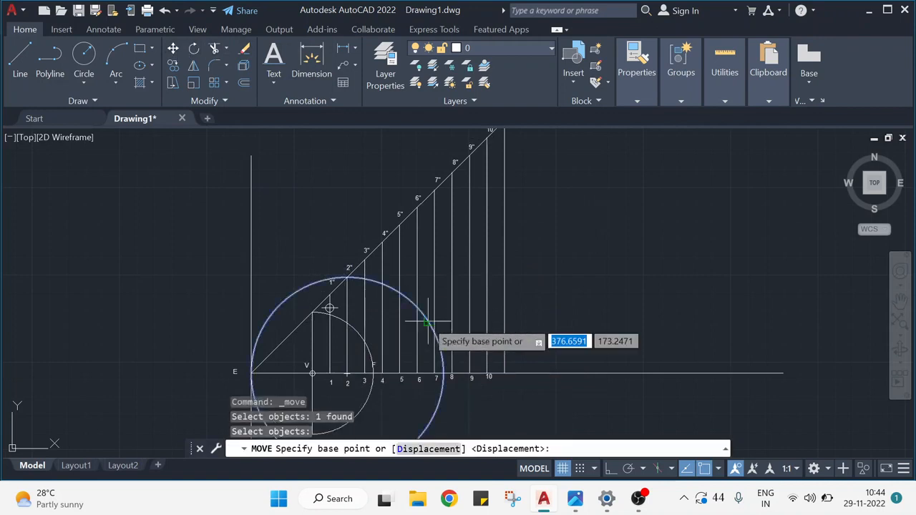
pyautogui.click(348, 373)
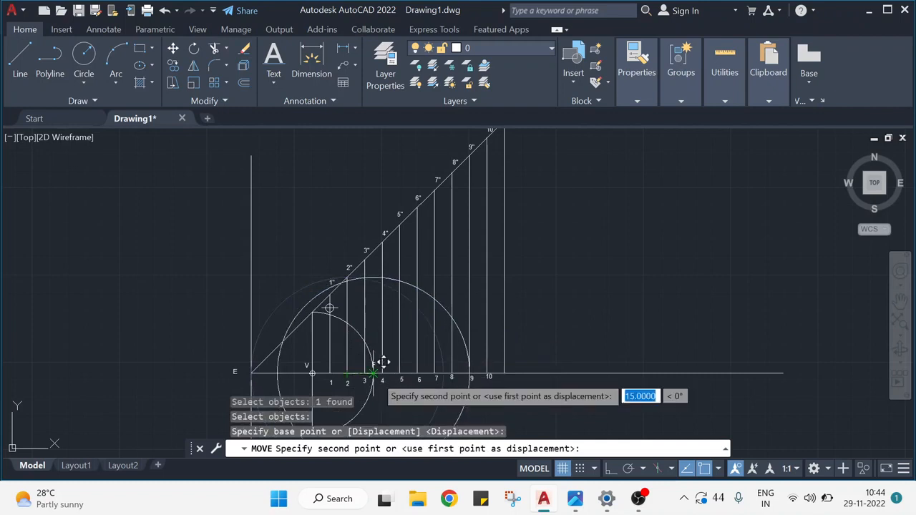
pyautogui.click(385, 371)
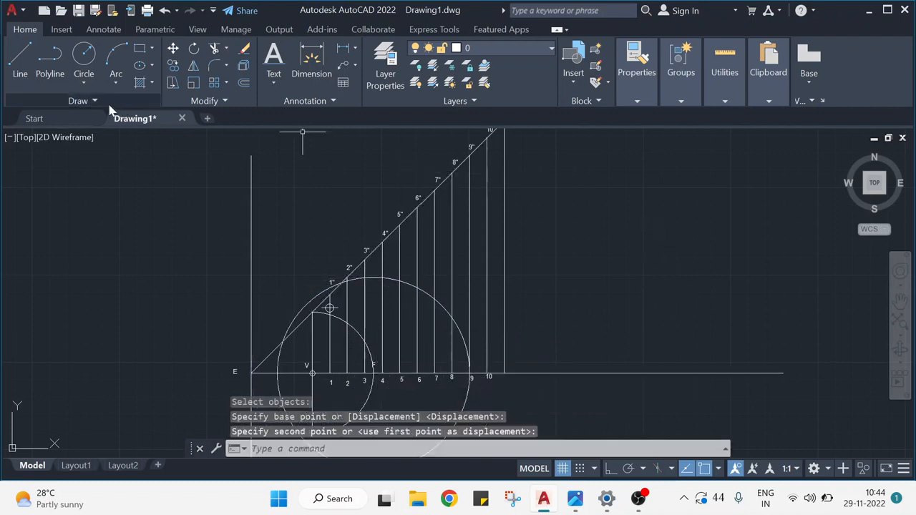
# Place a point where the circle crosses vertical 2–2" above the axis, and delete the circle.
pyautogui.click(84, 101)
pyautogui.click(85, 117)
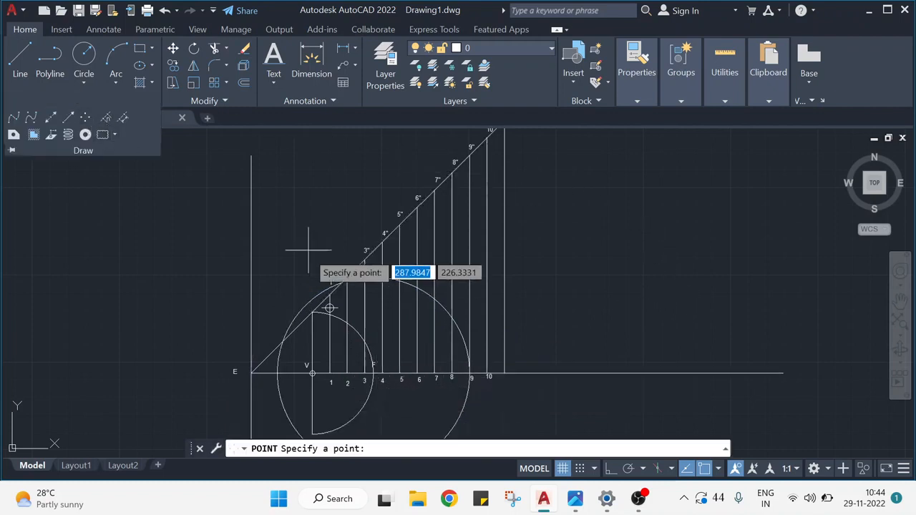
pyautogui.click(347, 281)
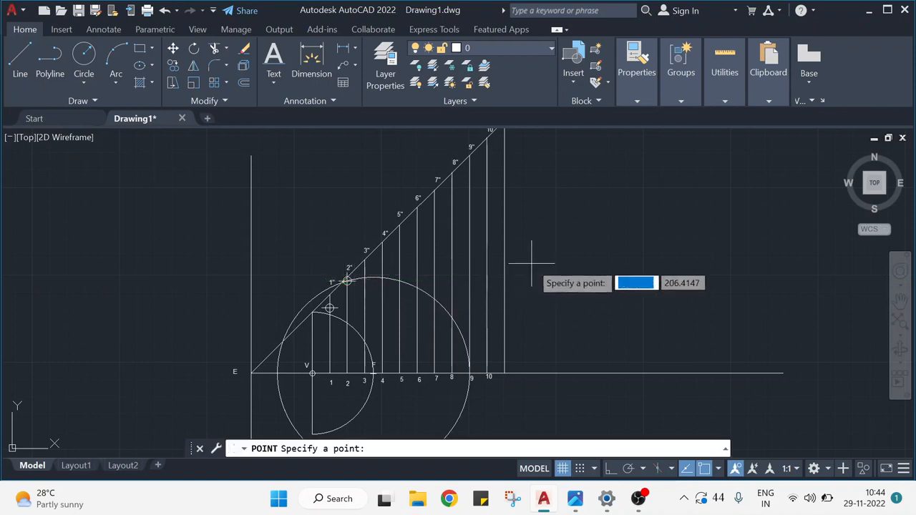
pyautogui.press('Escape')
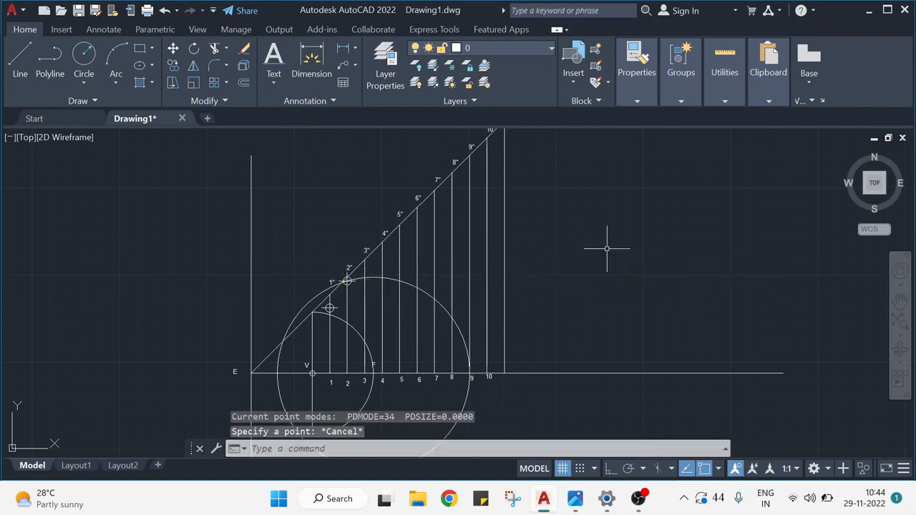
pyautogui.click(444, 307)
pyautogui.press('Delete')
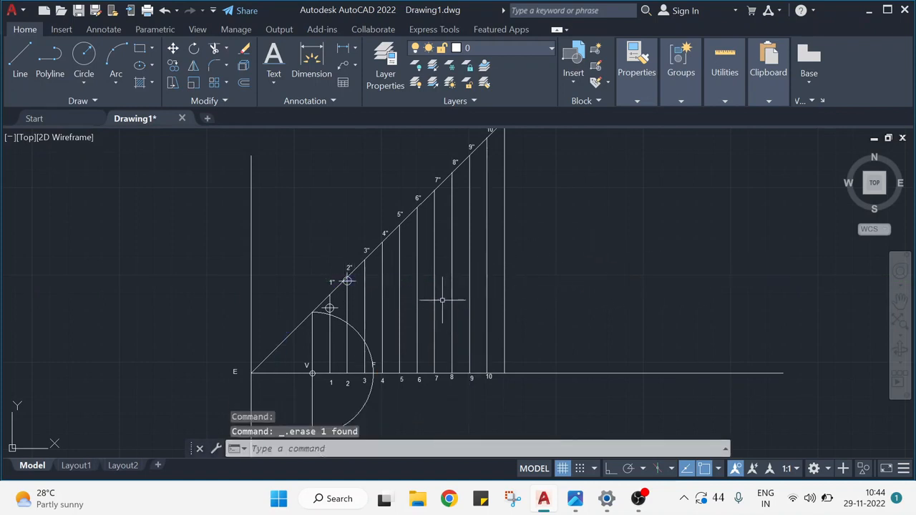
# Draw a center-radius circle centred at point 3 on the axis, with its radius reaching point 3" on the 45° line.
pyautogui.click(84, 63)
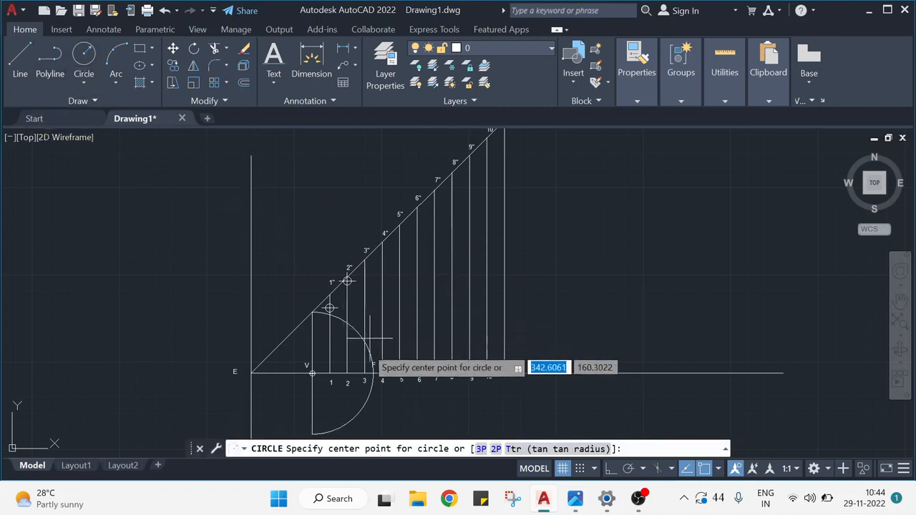
pyautogui.click(364, 373)
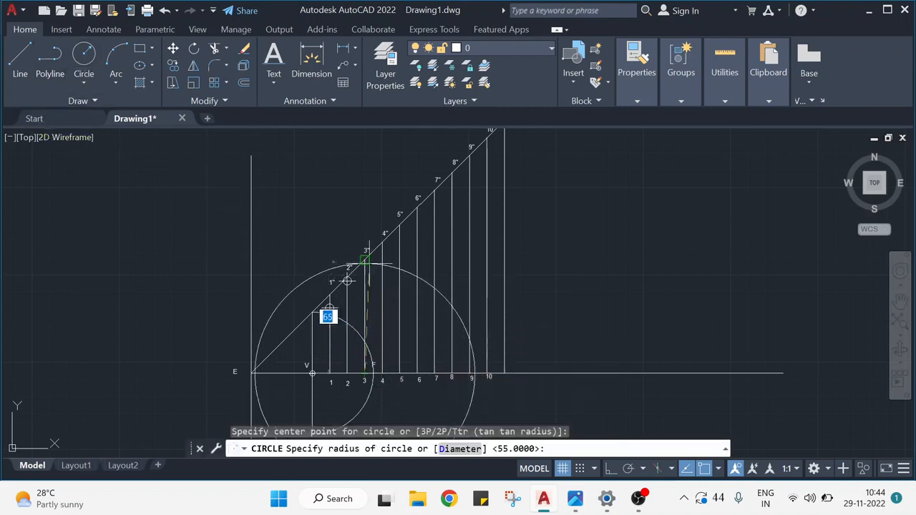
pyautogui.click(365, 260)
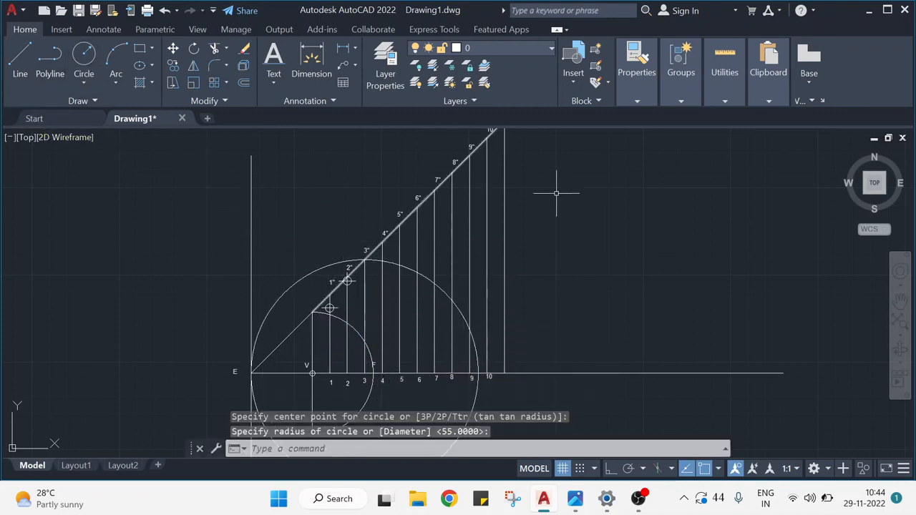
# Move the circle from its centre at point 3 to the focus F.
pyautogui.click(173, 48)
pyautogui.click(425, 278)
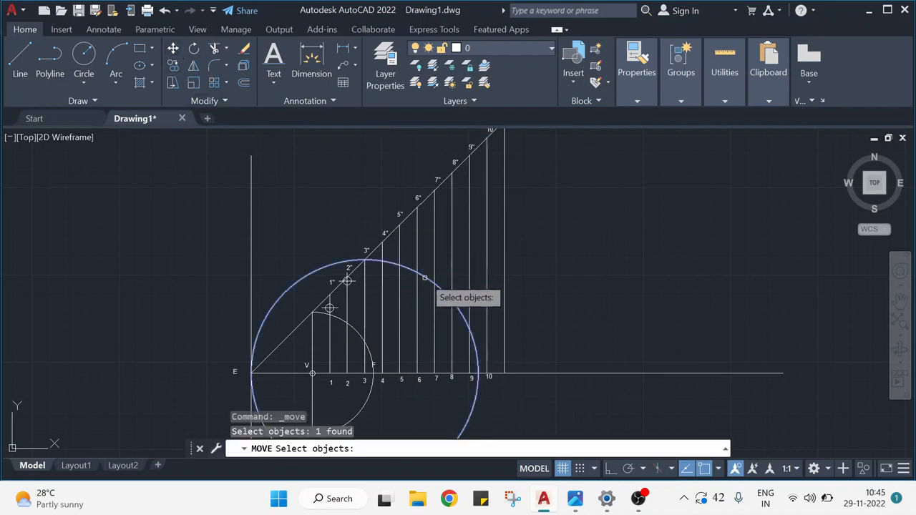
pyautogui.press('Return')
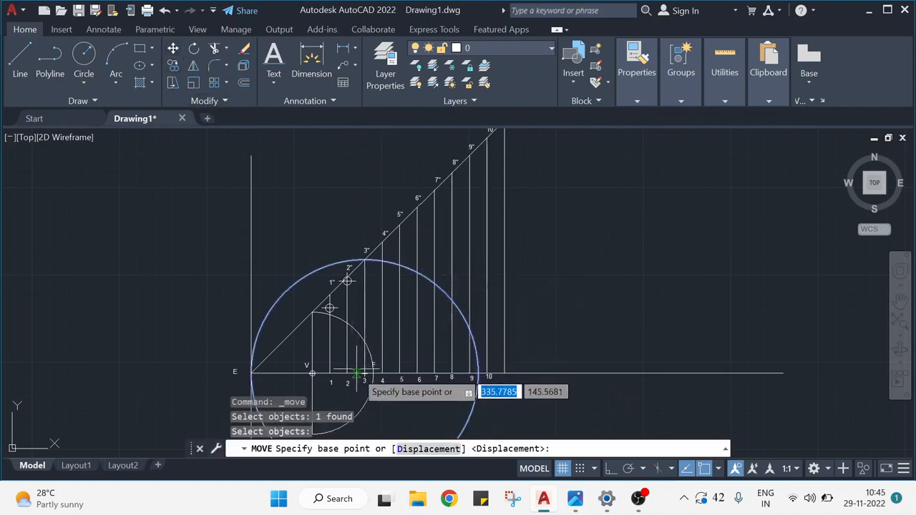
pyautogui.click(365, 373)
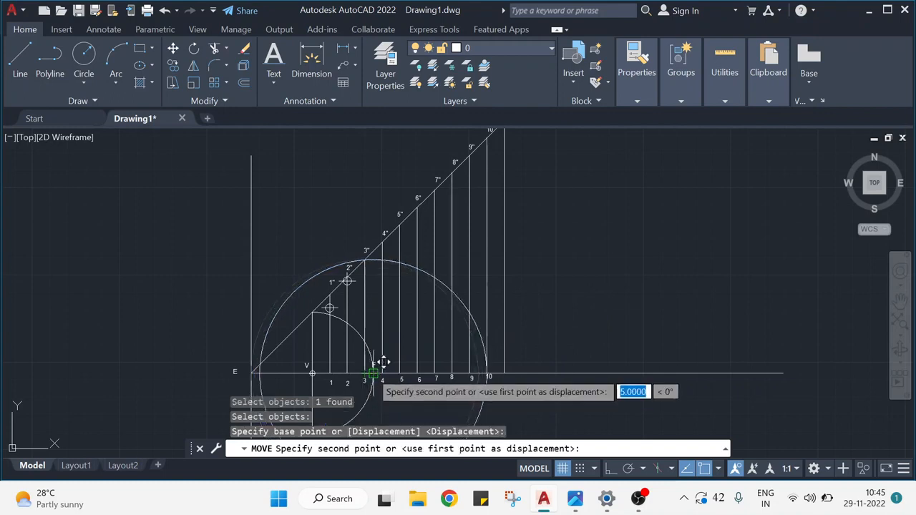
pyautogui.click(375, 366)
# Place a point where the circle crosses vertical 3–3" above the axis, and delete the circle.
pyautogui.scroll(4, 366, 259)
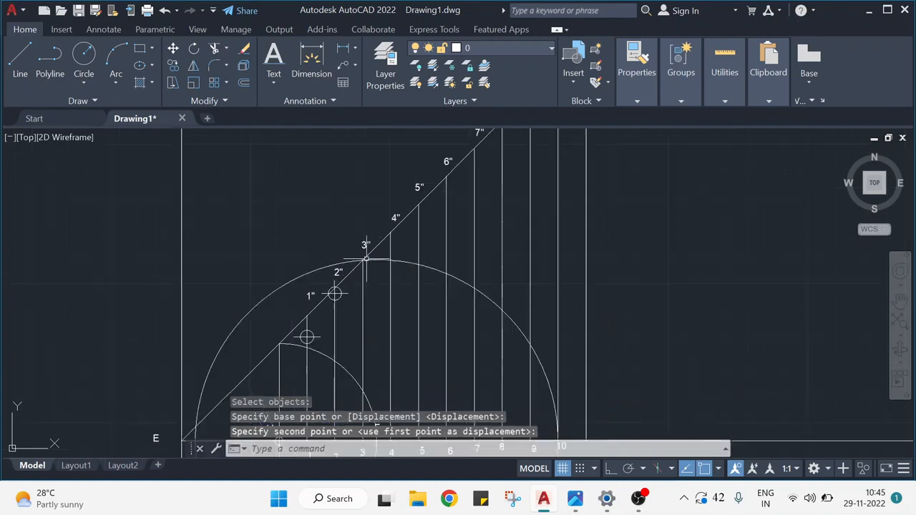
pyautogui.scroll(-5, 372, 258)
pyautogui.scroll(10, 337, 301)
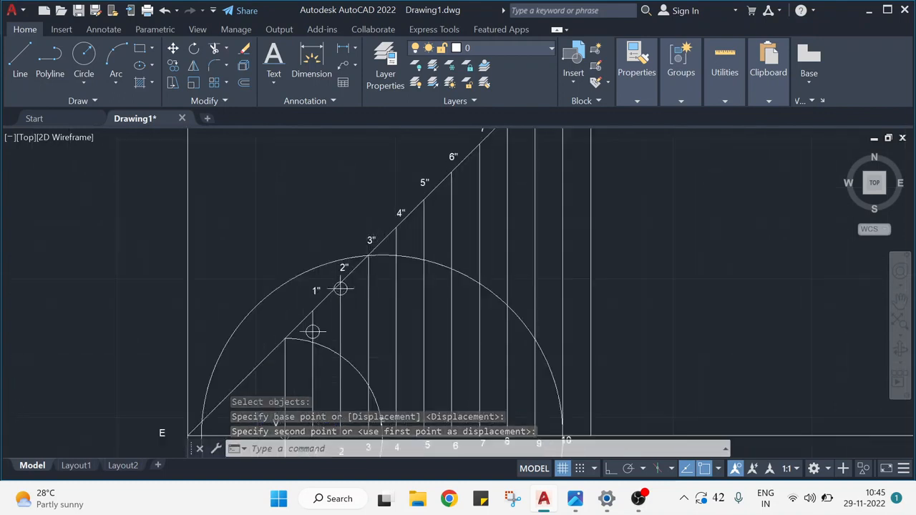
pyautogui.scroll(4, 362, 252)
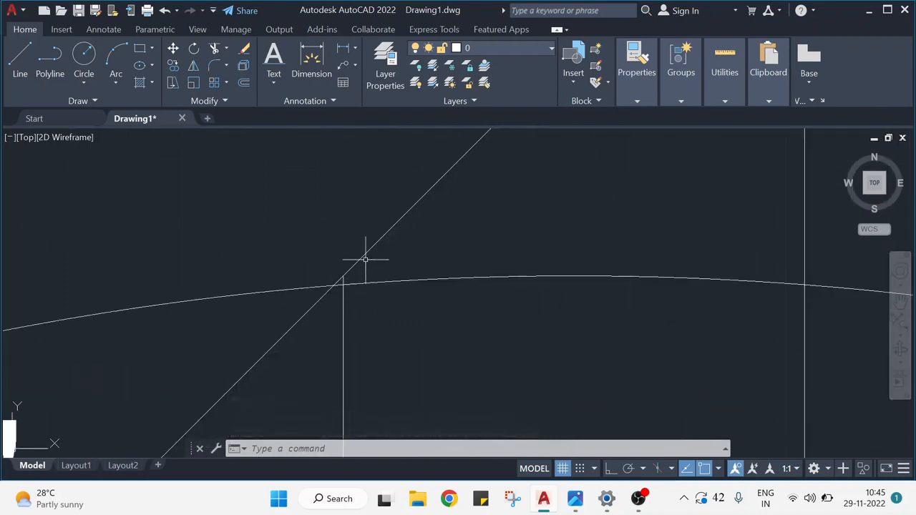
pyautogui.click(95, 100)
pyautogui.click(85, 119)
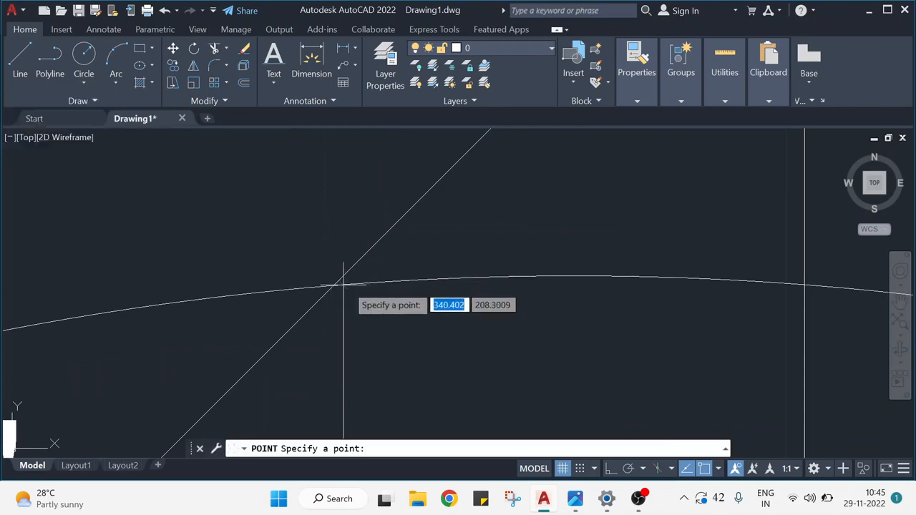
pyautogui.press('Escape')
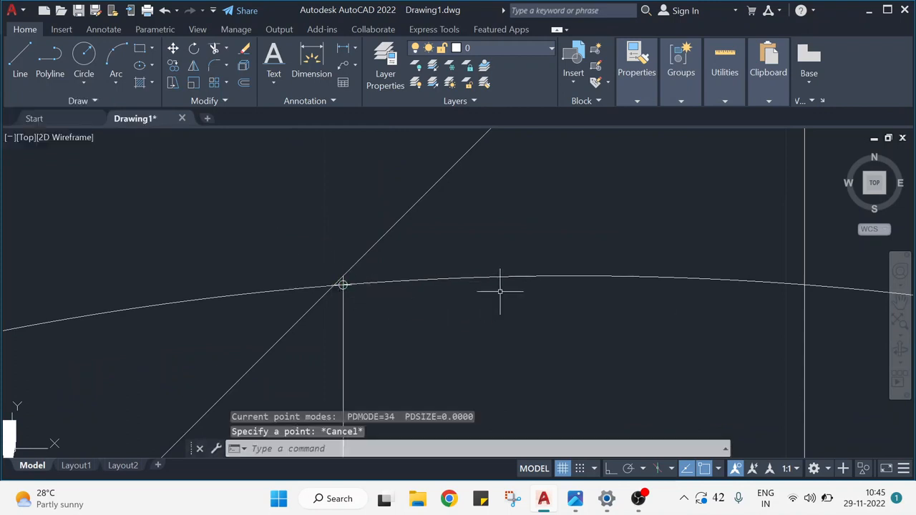
pyautogui.click(501, 278)
pyautogui.press('Delete')
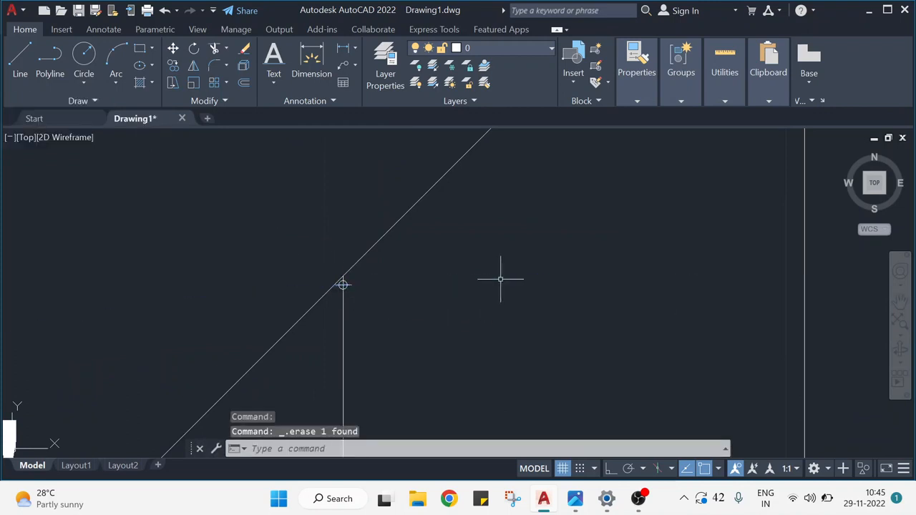
# Set the point size to 6% in the point style settings using the DDPTYPE command.
pyautogui.scroll(-6, 501, 278)
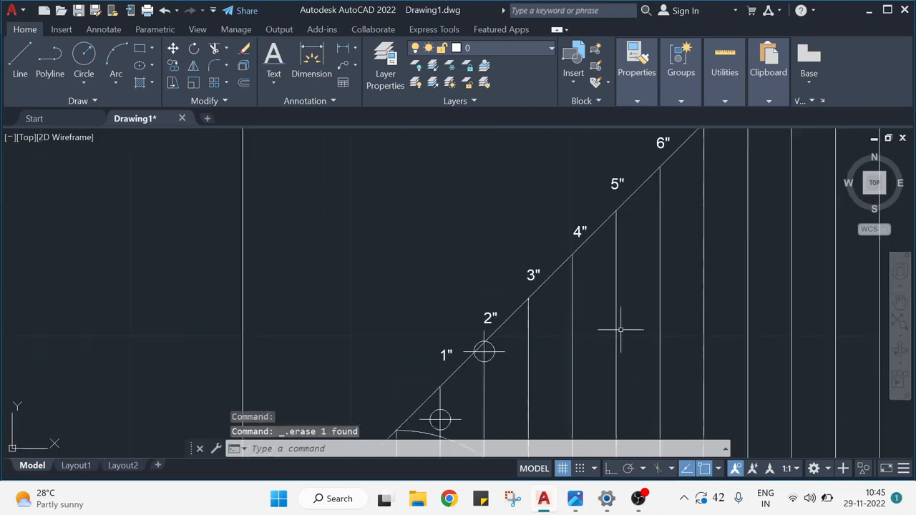
pyautogui.scroll(-2, 579, 315)
pyautogui.moveTo(576, 286); pyautogui.dragTo(366, 194, button='middle')
pyautogui.scroll(-5, 409, 262)
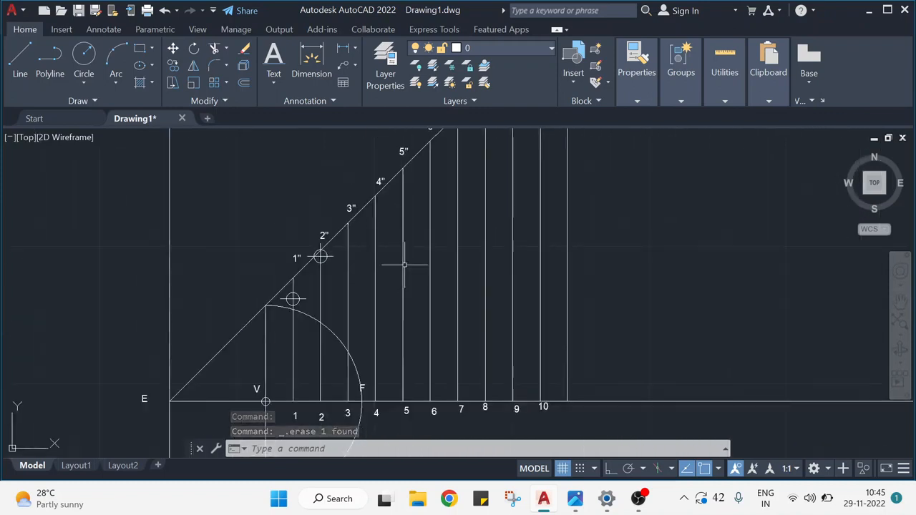
pyautogui.scroll(2, 424, 294)
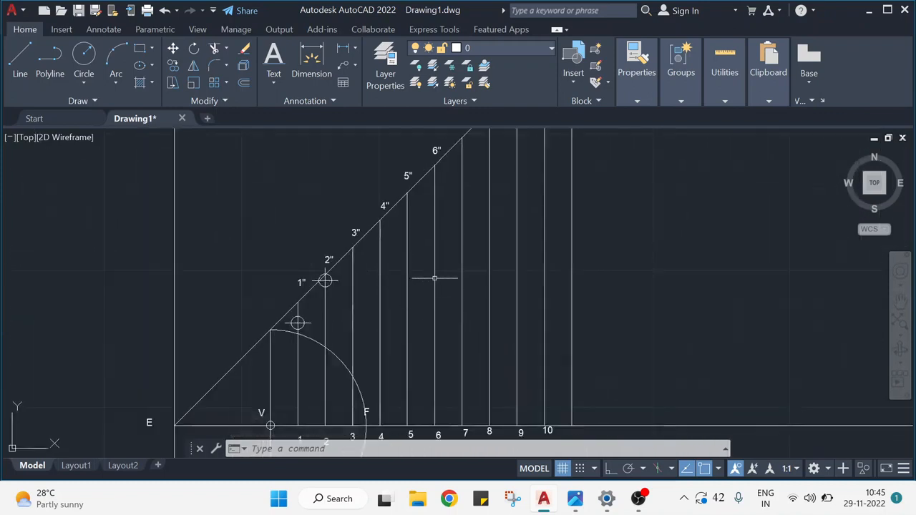
pyautogui.scroll(-2, 423, 294)
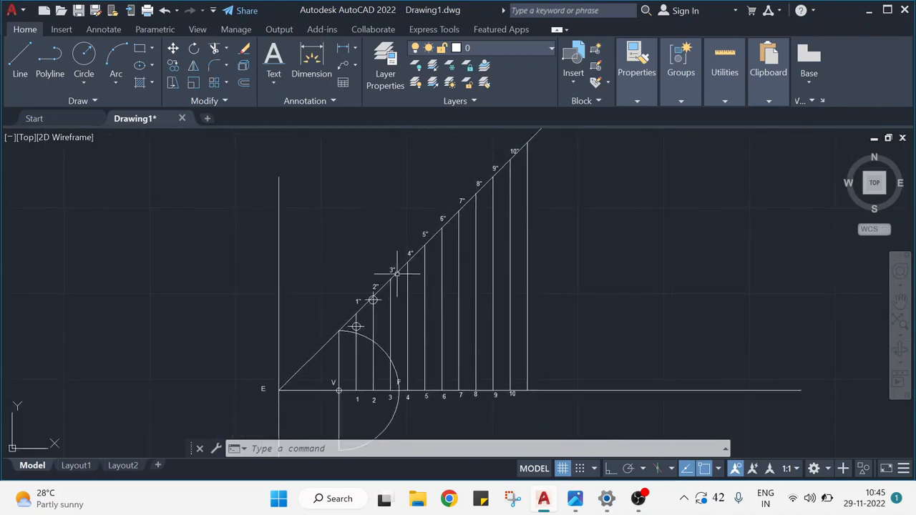
pyautogui.write('ddpt')
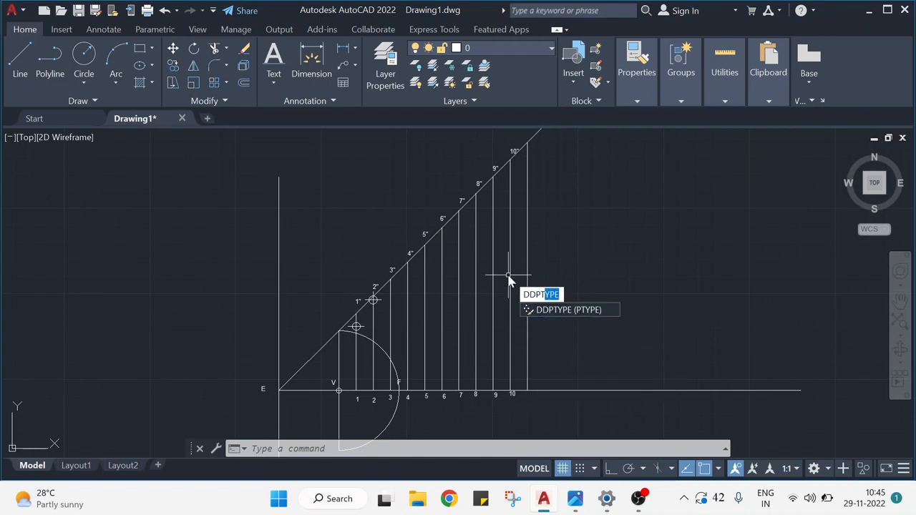
pyautogui.press('Return')
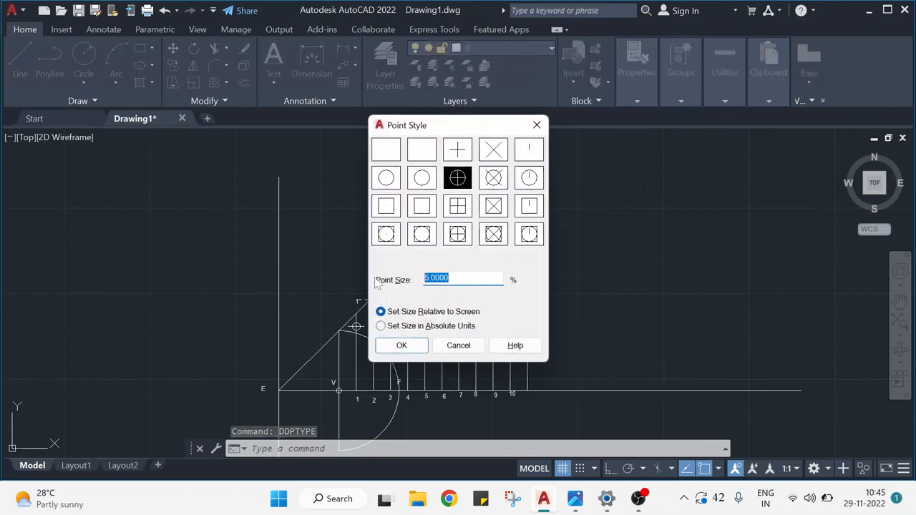
pyautogui.write('5')
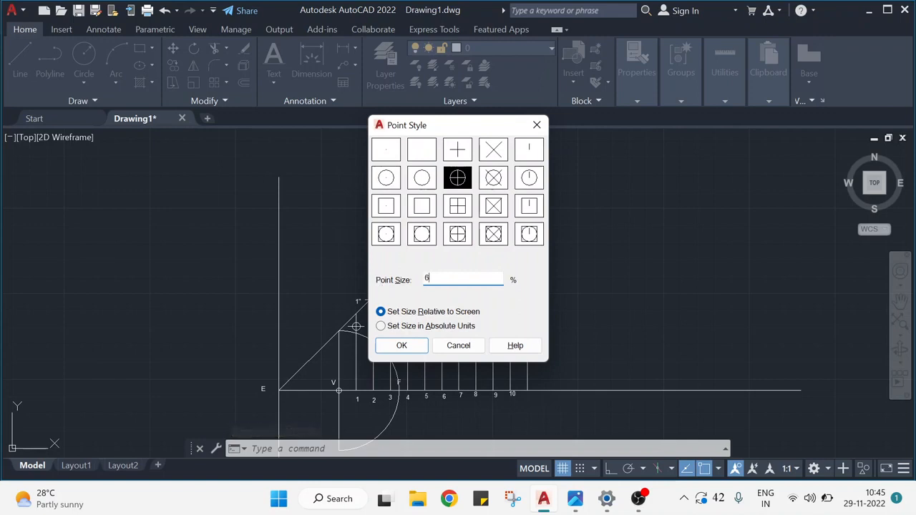
pyautogui.click(393, 347)
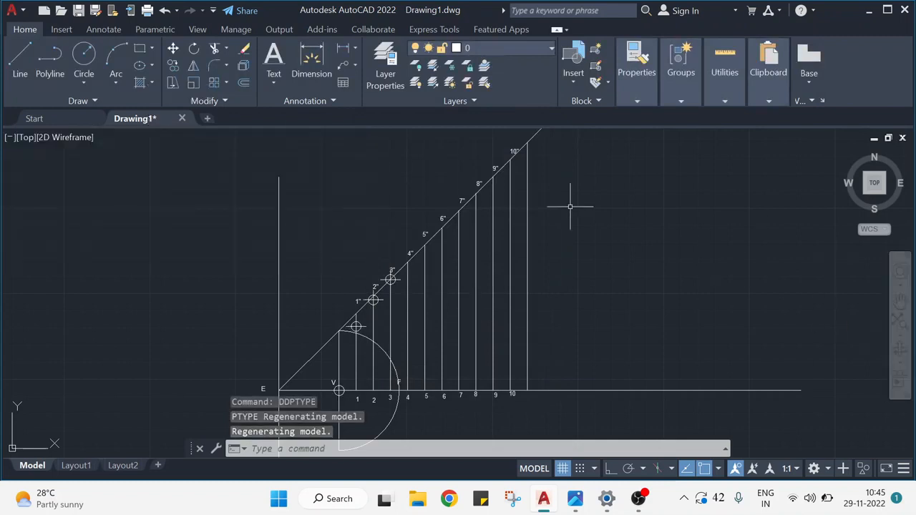
# Draw a center-radius circle centred at point 4 on the axis, with its radius reaching point 4" on the 45° line.
pyautogui.click(84, 51)
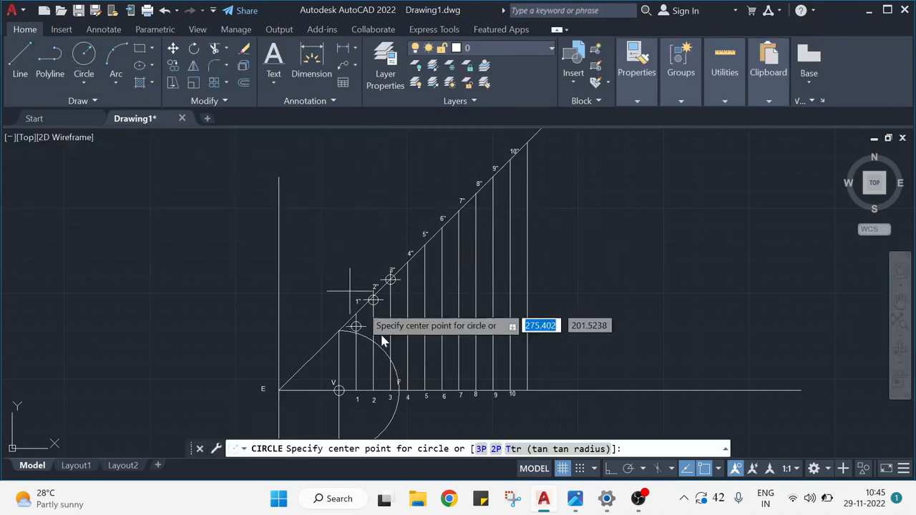
pyautogui.click(407, 391)
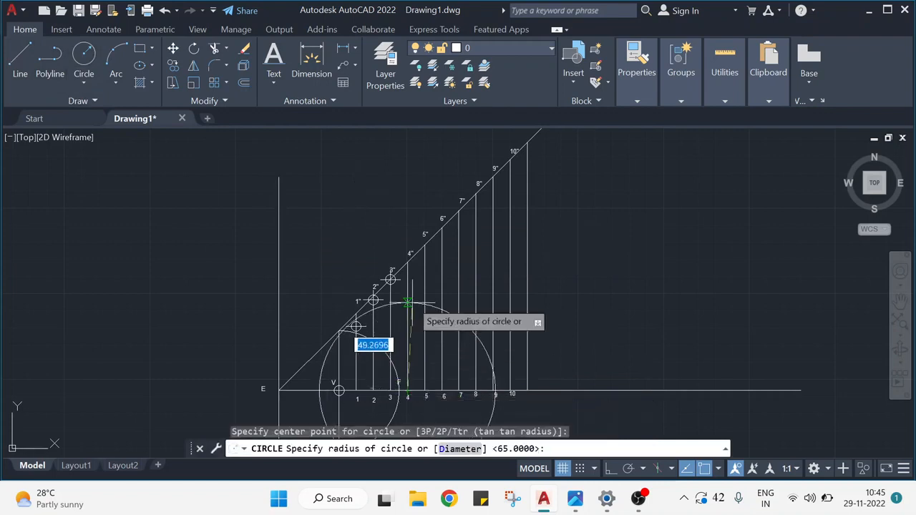
pyautogui.click(407, 262)
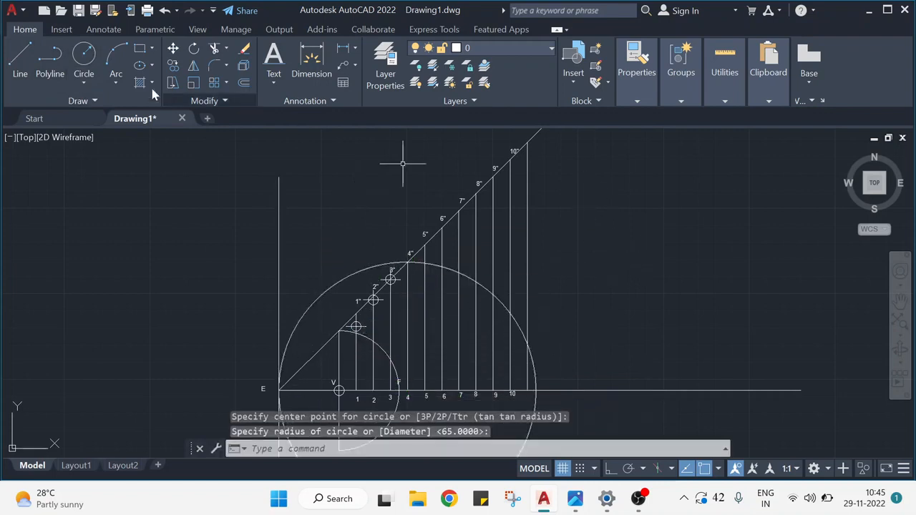
# Move the circle from its centre at point 4 to the focus F.
pyautogui.click(172, 50)
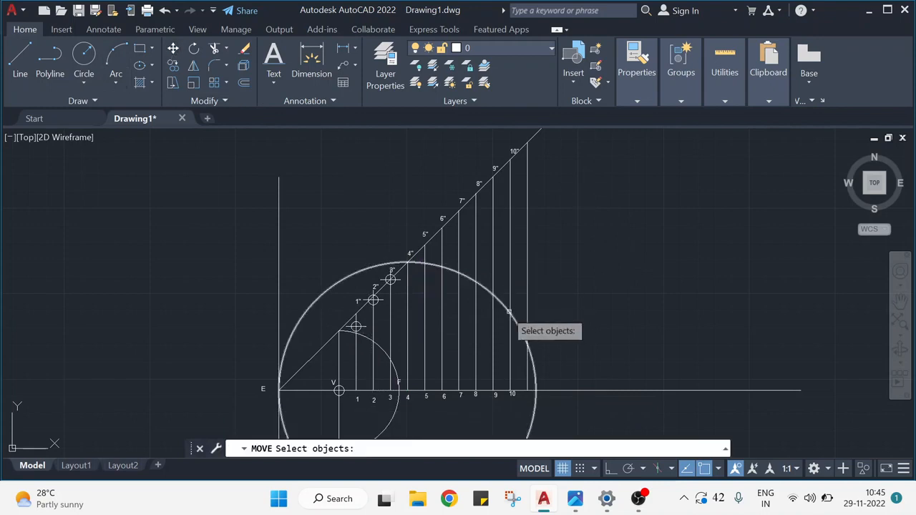
pyautogui.click(504, 307)
pyautogui.press('Return')
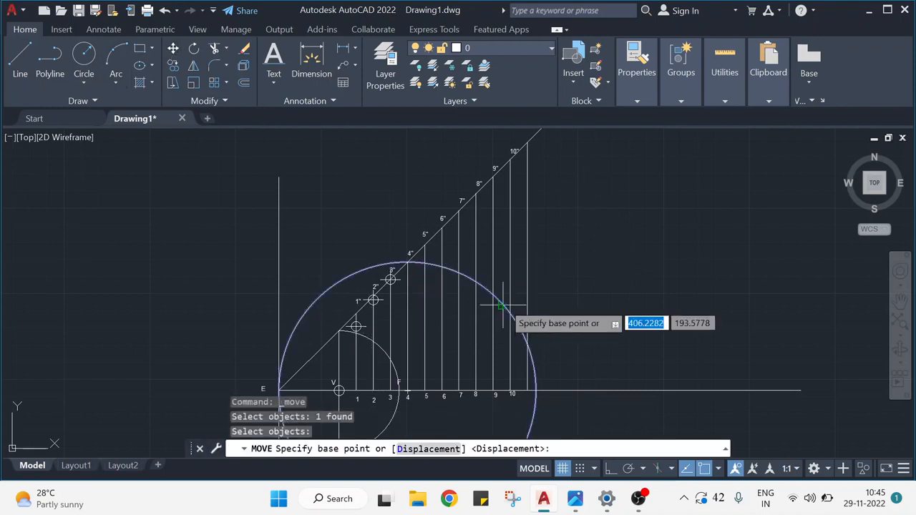
pyautogui.click(407, 393)
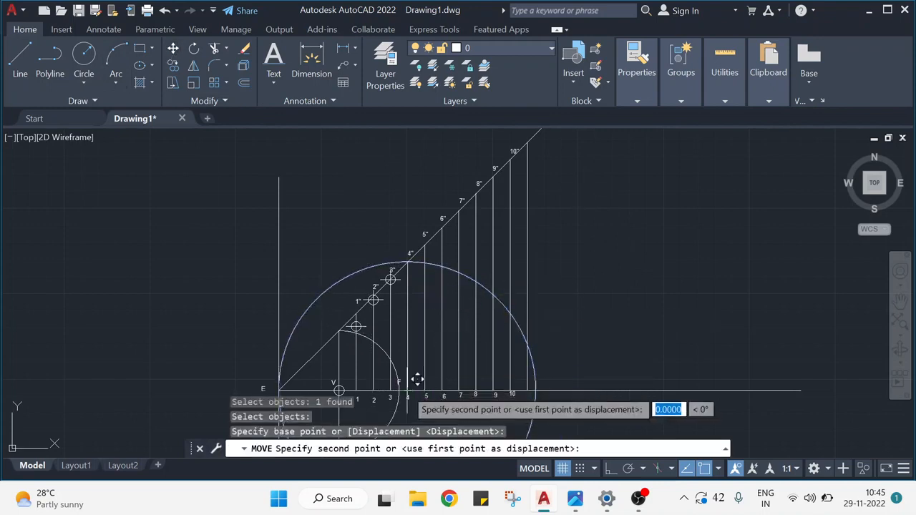
pyautogui.click(399, 389)
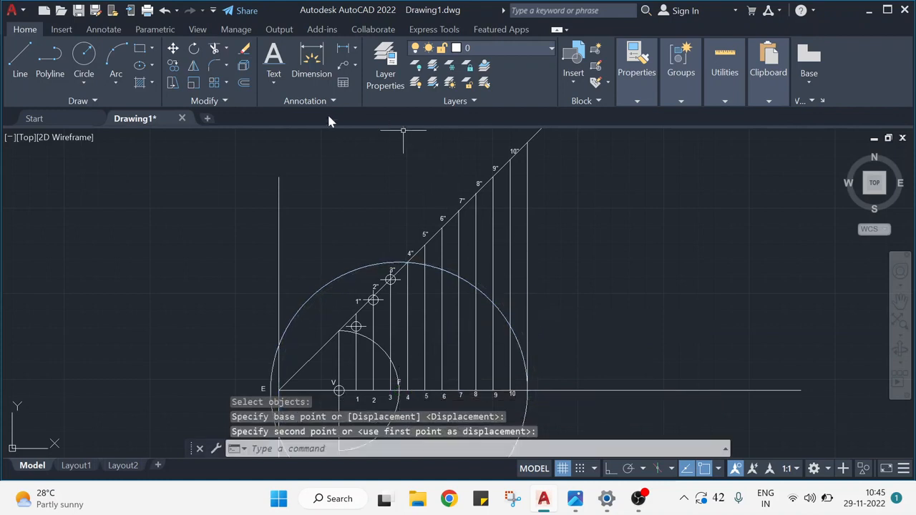
# Place a point where the circle crosses vertical 4–4" above the axis, and delete the circle.
pyautogui.scroll(10, 420, 264)
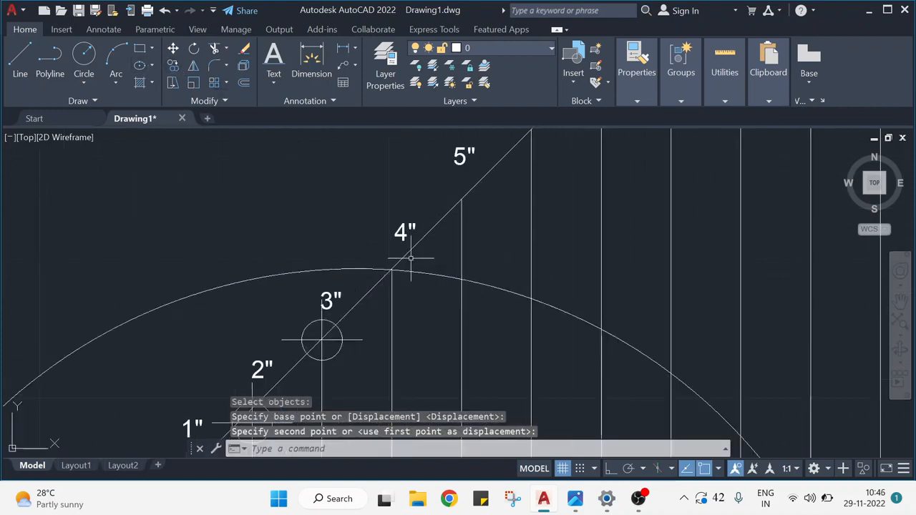
pyautogui.scroll(2, 366, 333)
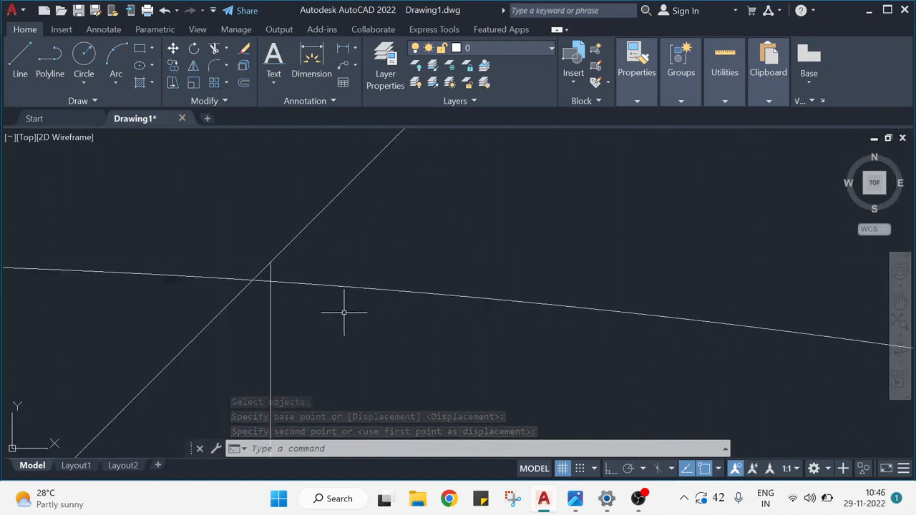
pyautogui.click(93, 101)
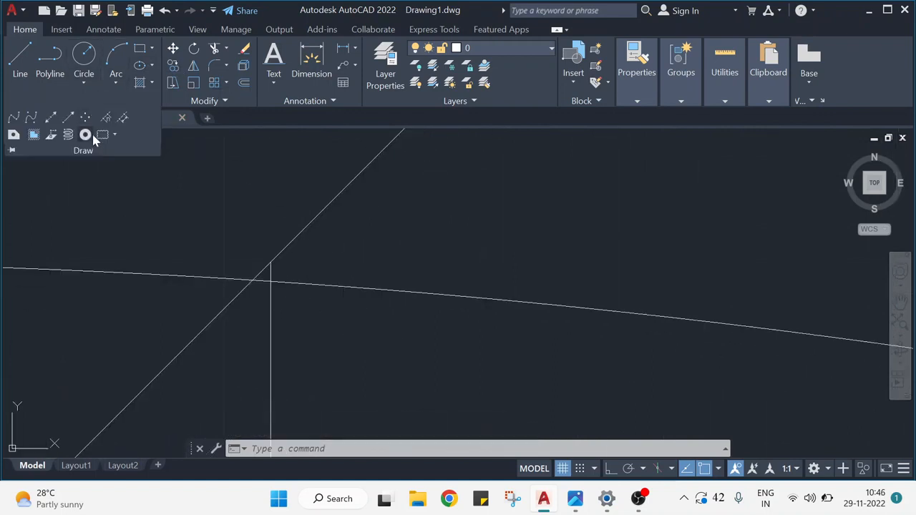
pyautogui.click(87, 133)
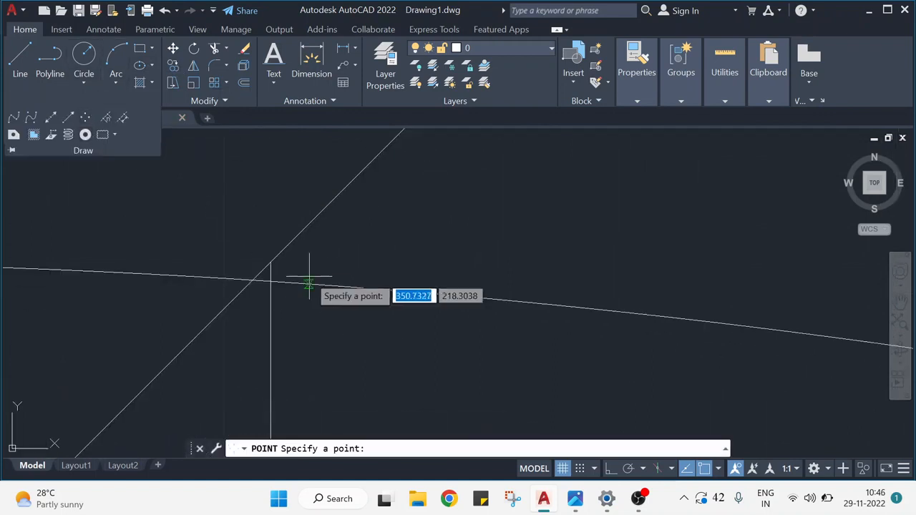
pyautogui.click(271, 281)
pyautogui.press('Escape')
pyautogui.scroll(-3, 417, 280)
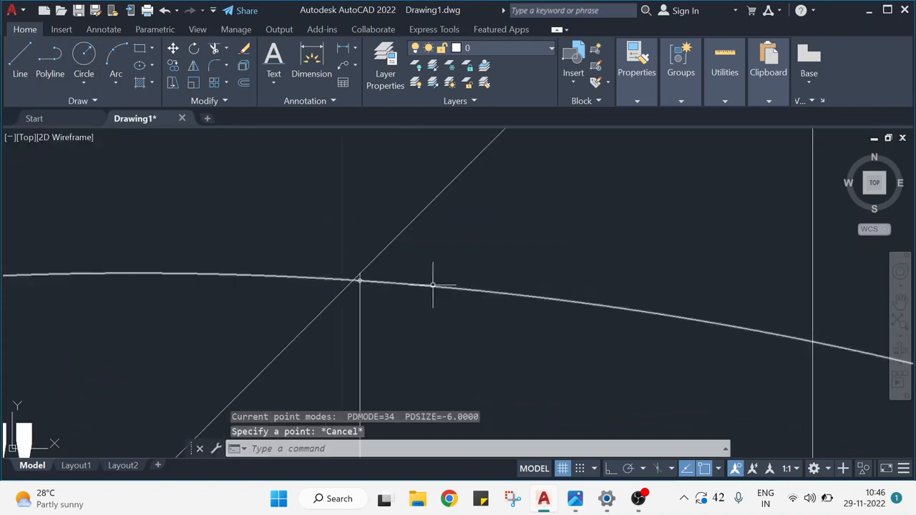
pyautogui.click(432, 285)
pyautogui.press('Delete')
# Draw a center-radius circle centred at point 5 on the axis, with its radius reaching point 5" on the 45° line.
pyautogui.scroll(-5, 442, 286)
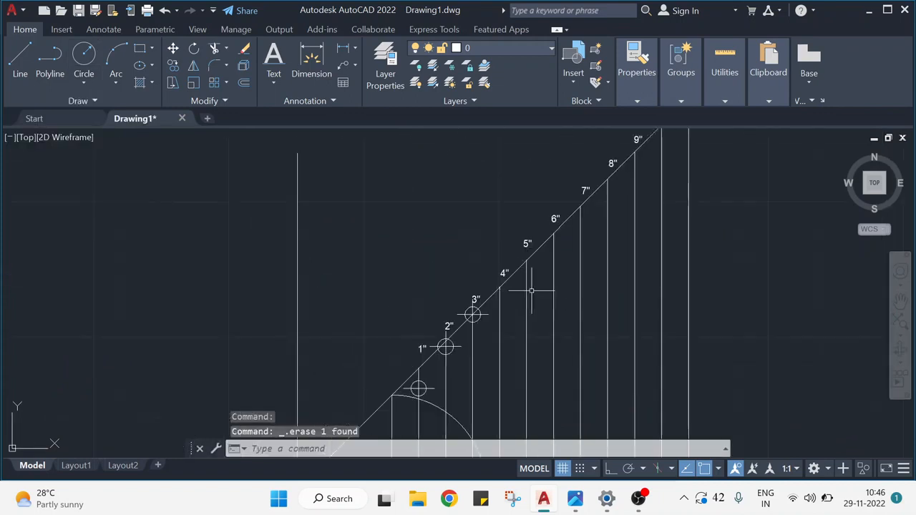
pyautogui.moveTo(601, 314); pyautogui.dragTo(528, 278, button='middle')
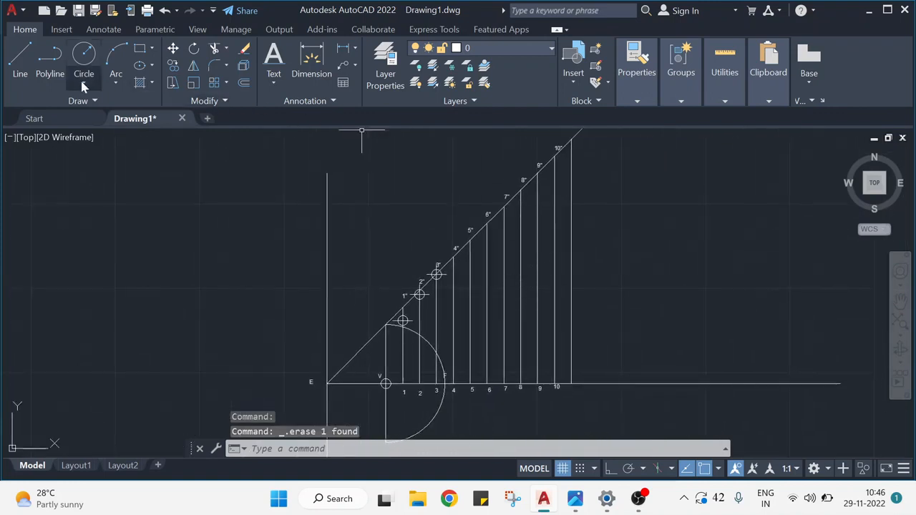
pyautogui.click(83, 58)
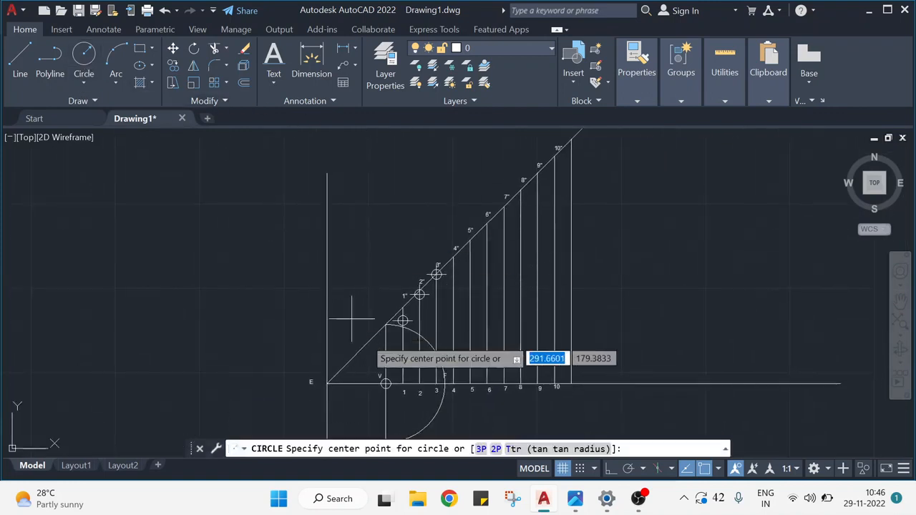
pyautogui.click(471, 384)
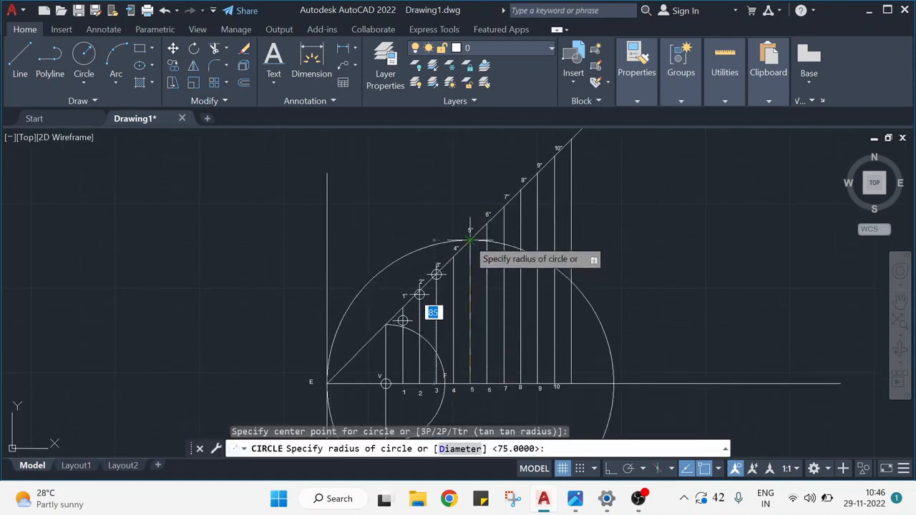
pyautogui.click(470, 240)
# Move the circle from its centre at point 5 to the focus F.
pyautogui.write('m')
pyautogui.press('Return')
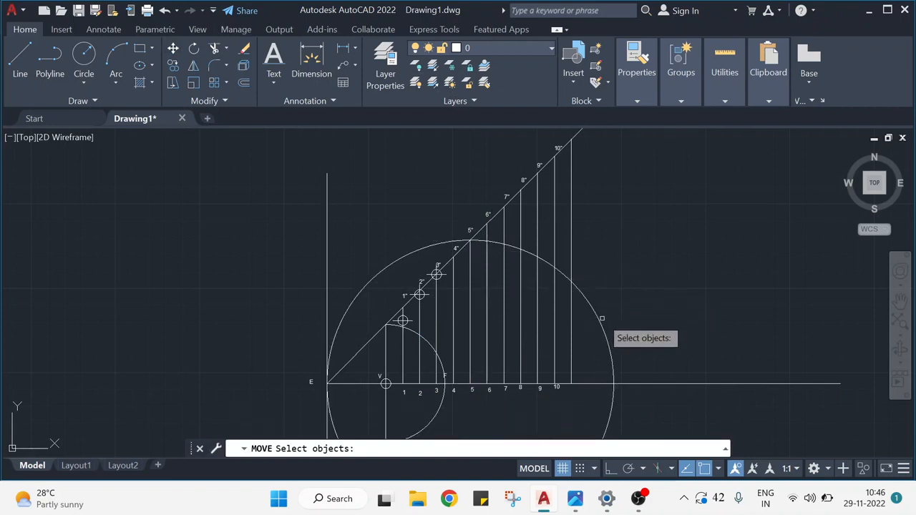
pyautogui.click(533, 257)
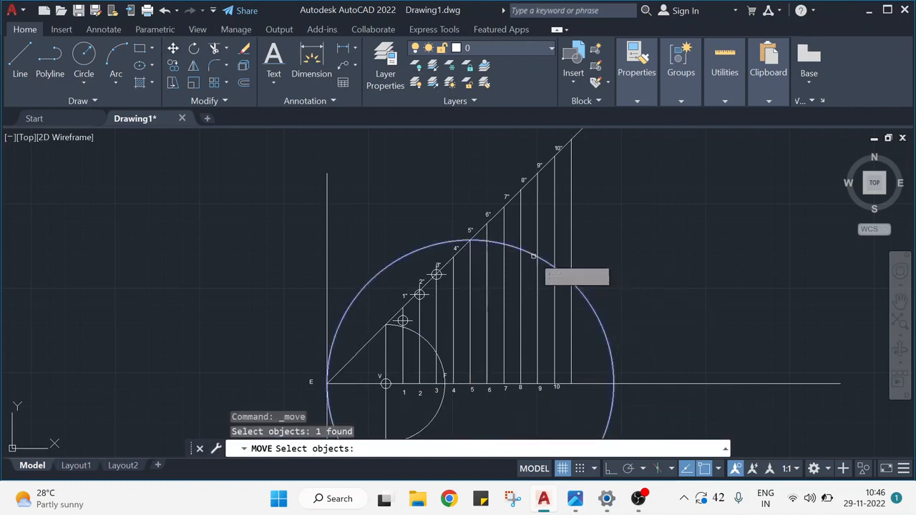
pyautogui.press('Return')
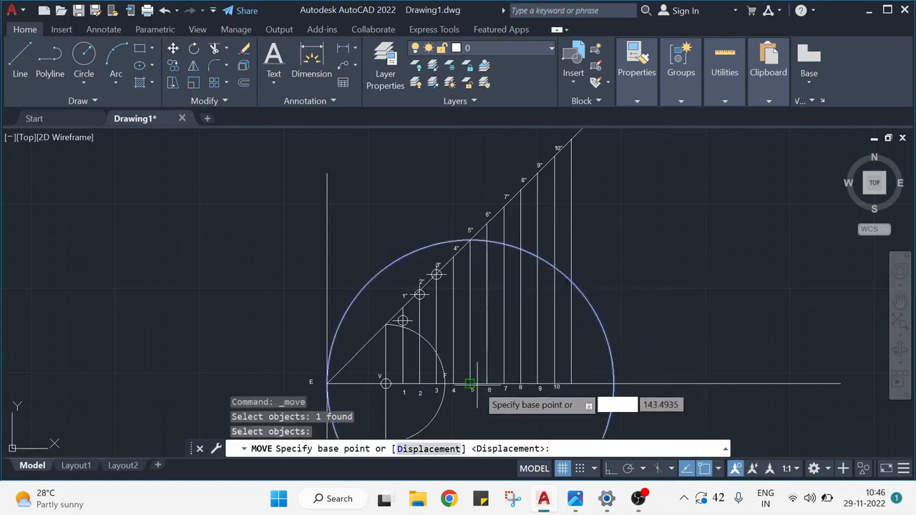
pyautogui.click(470, 384)
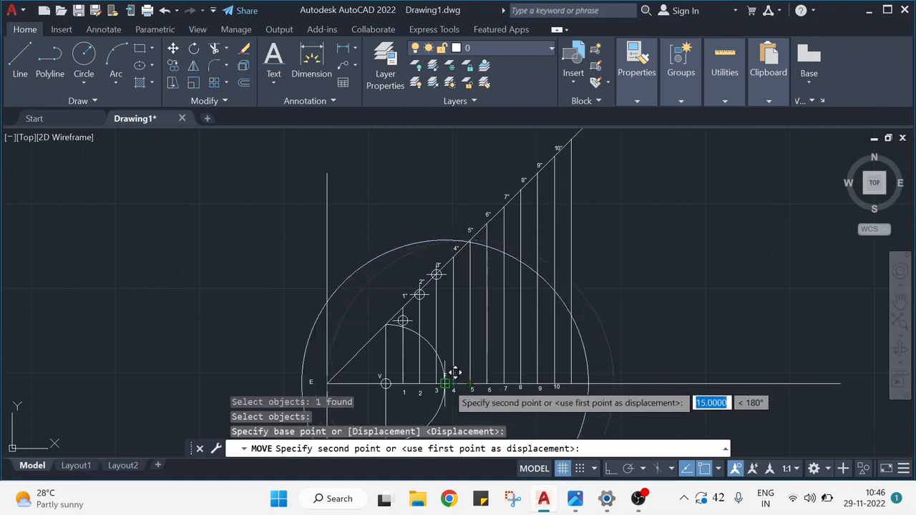
pyautogui.click(446, 384)
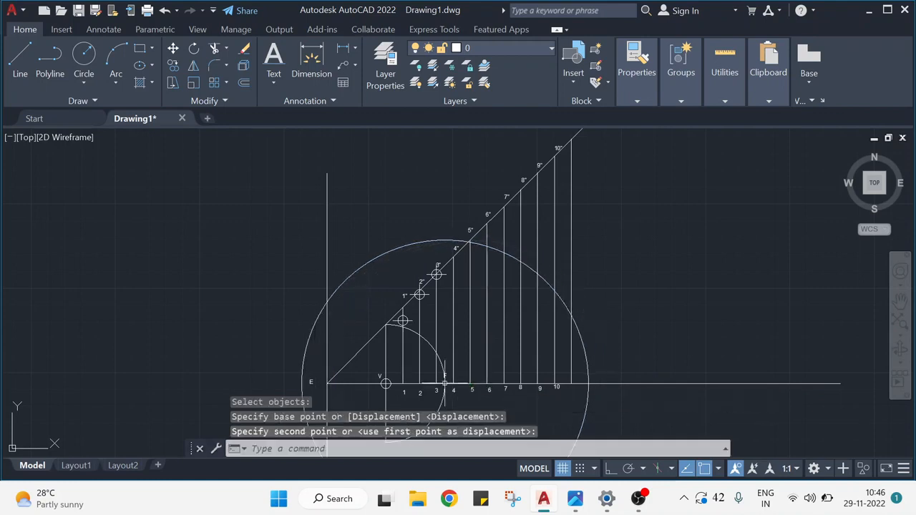
# Place a point where the circle crosses vertical 5–5" above the axis, and delete the circle.
pyautogui.click(96, 101)
pyautogui.click(87, 119)
pyautogui.scroll(6, 548, 206)
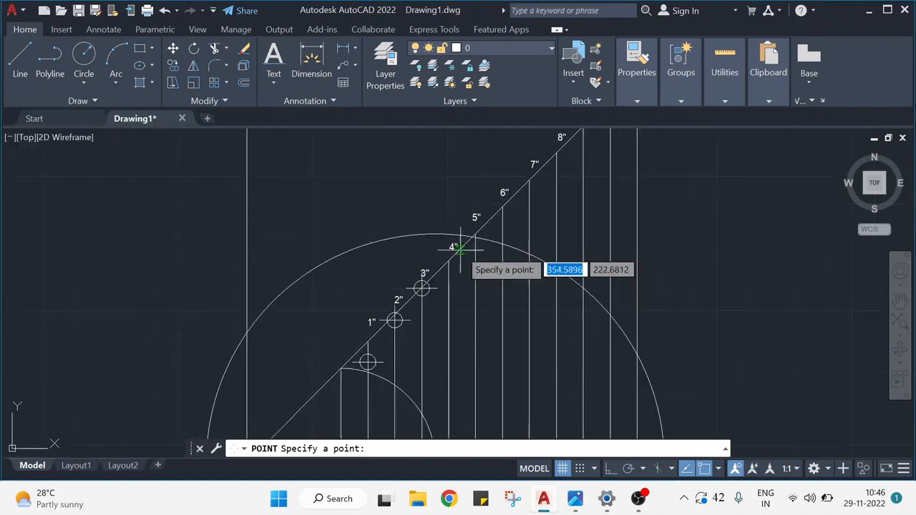
pyautogui.click(513, 181)
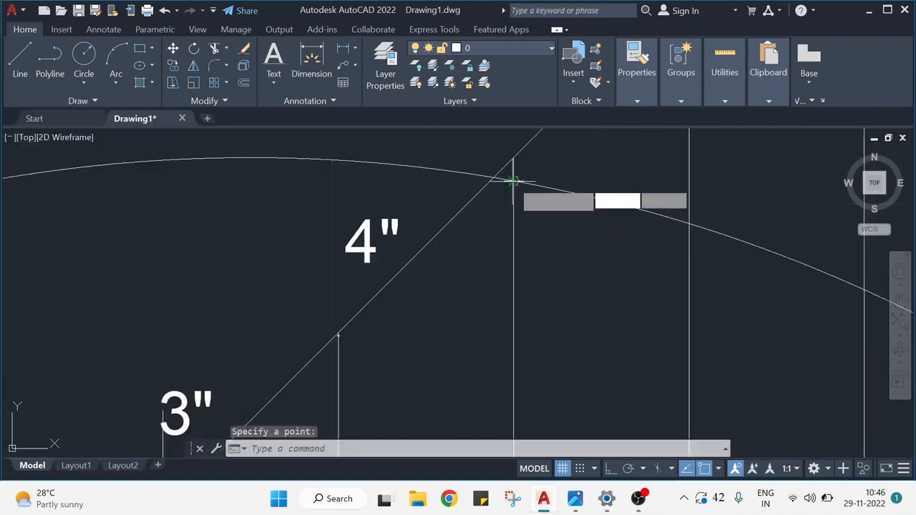
pyautogui.press('Escape')
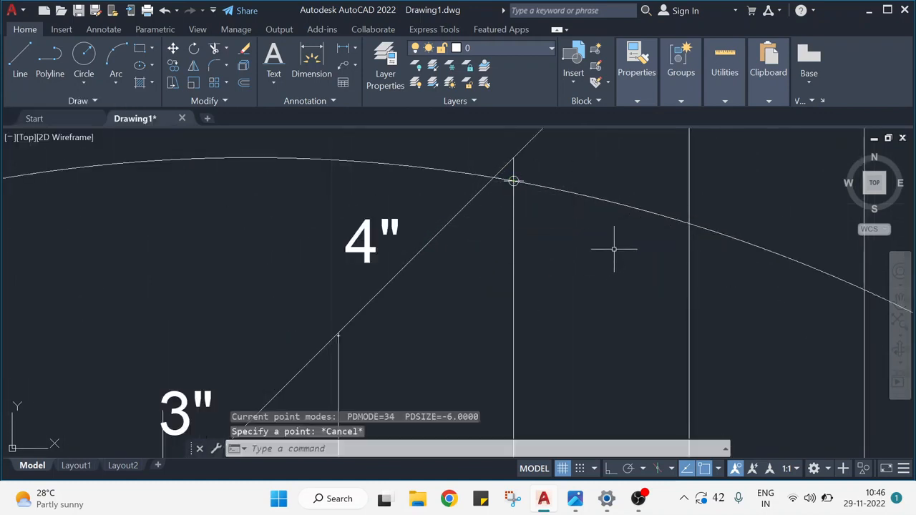
pyautogui.click(624, 206)
pyautogui.press('Delete')
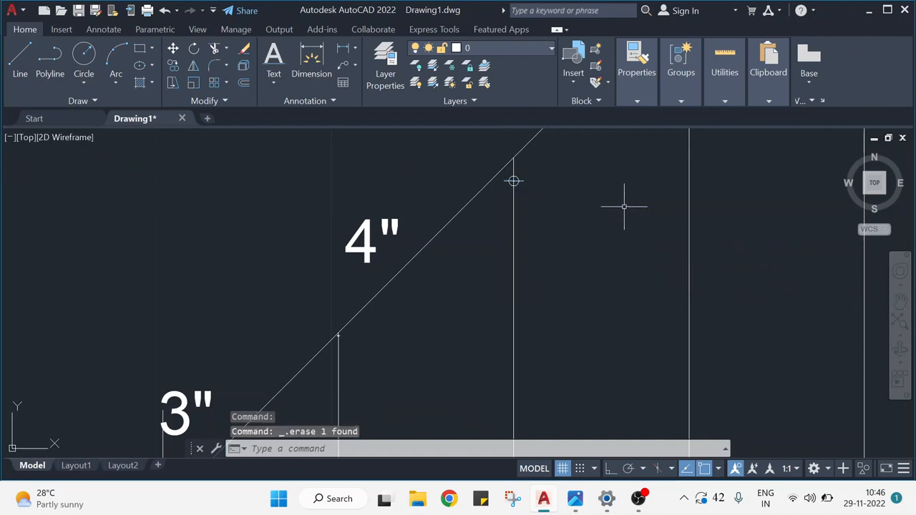
# Draw a center-radius circle centred at point 6 on the axis, with its radius reaching point 6" on the 45° line.
pyautogui.scroll(-6, 624, 208)
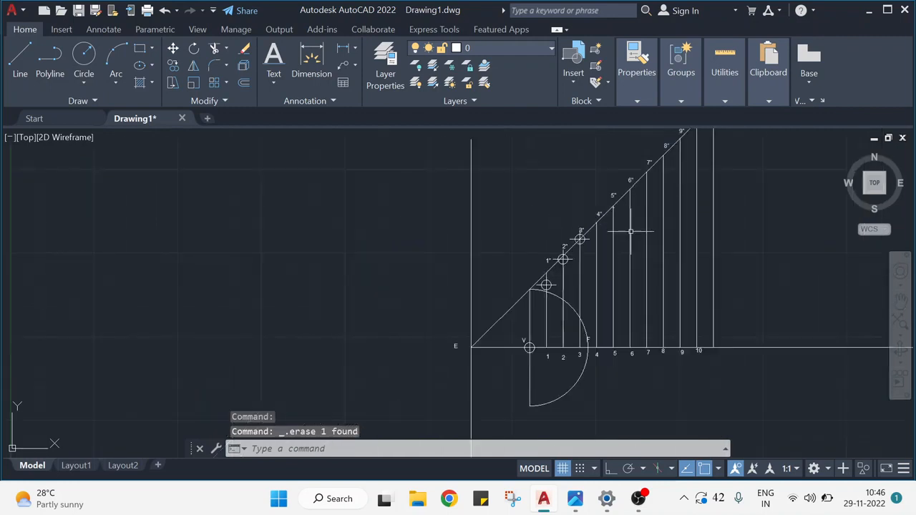
pyautogui.moveTo(630, 231); pyautogui.dragTo(487, 242, button='middle')
pyautogui.click(82, 56)
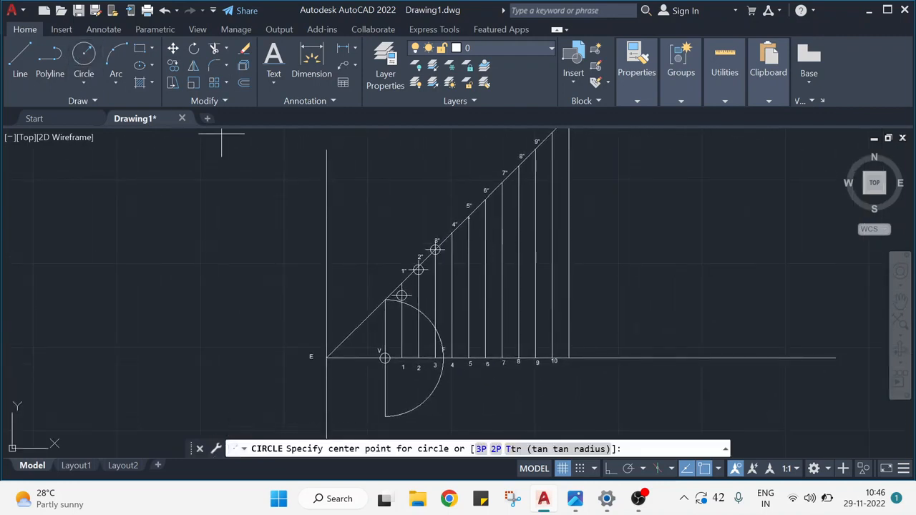
pyautogui.click(485, 359)
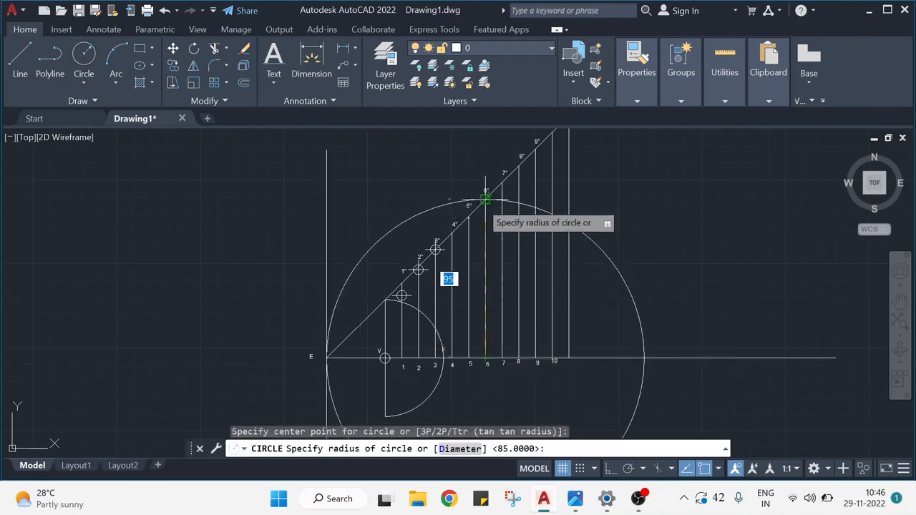
pyautogui.press('Escape')
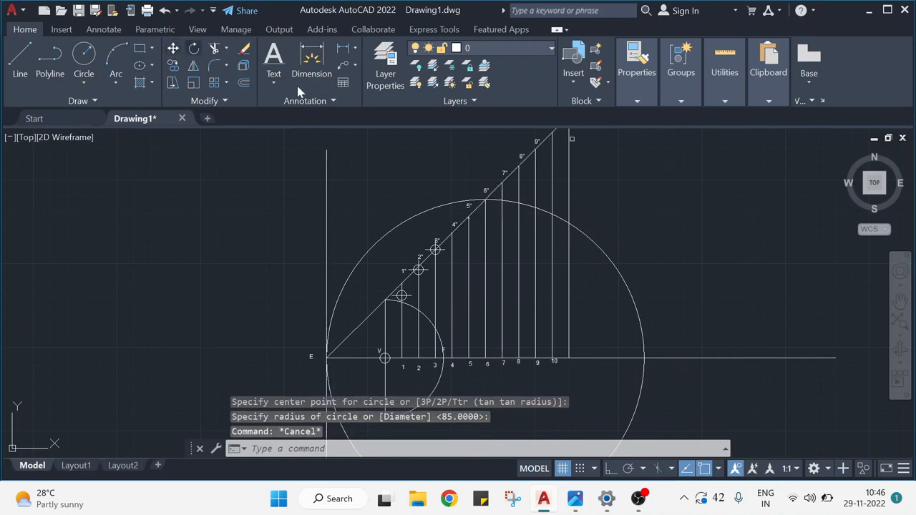
# Move the circle from its centre at point 6 to the focus F.
pyautogui.write('m')
pyautogui.press('Return')
pyautogui.click(611, 265)
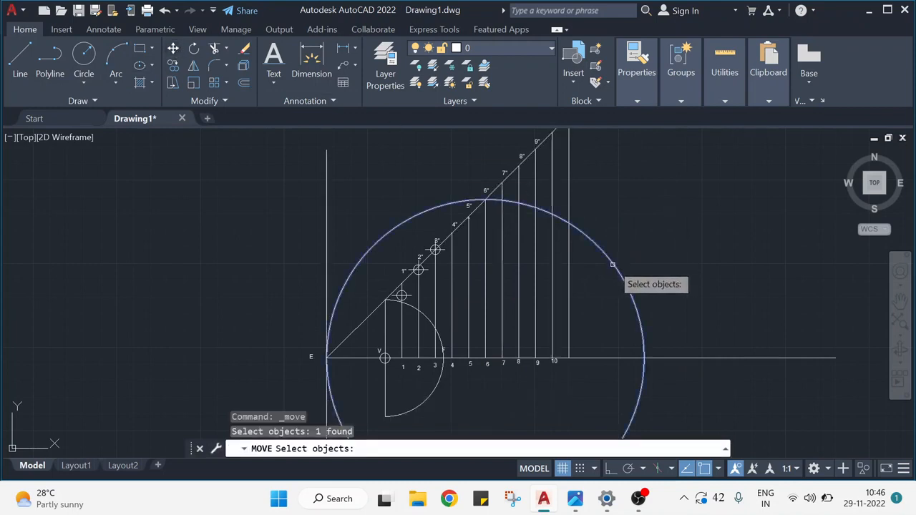
pyautogui.press('Return')
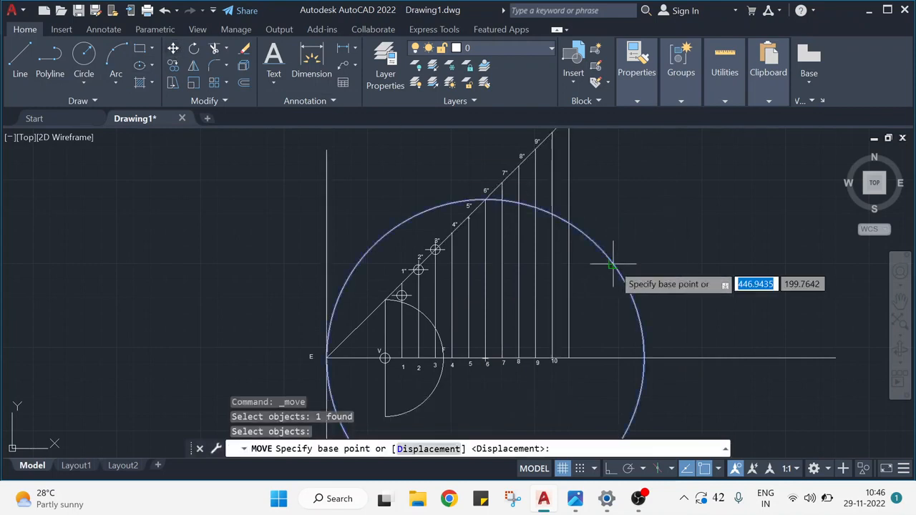
pyautogui.click(486, 358)
pyautogui.press('Escape')
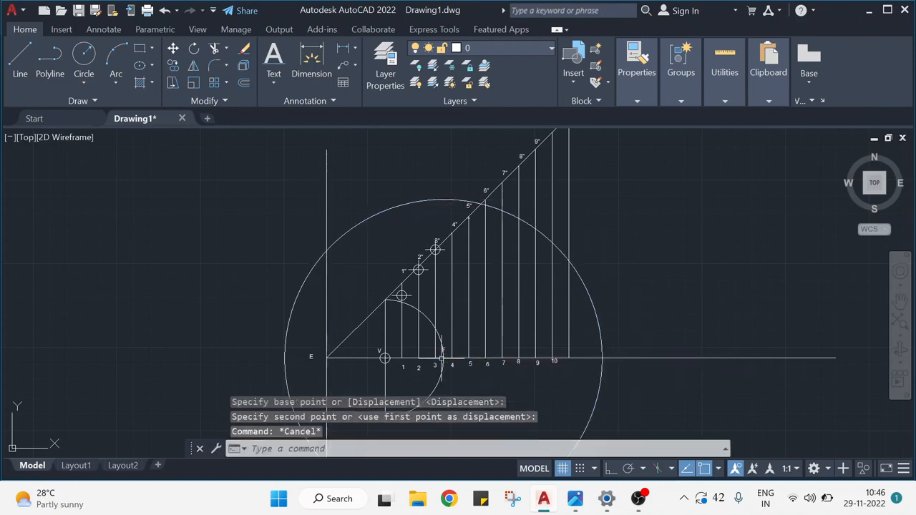
# Place a point where the circle crosses vertical 6–6" above the axis, and delete the circle.
pyautogui.click(91, 101)
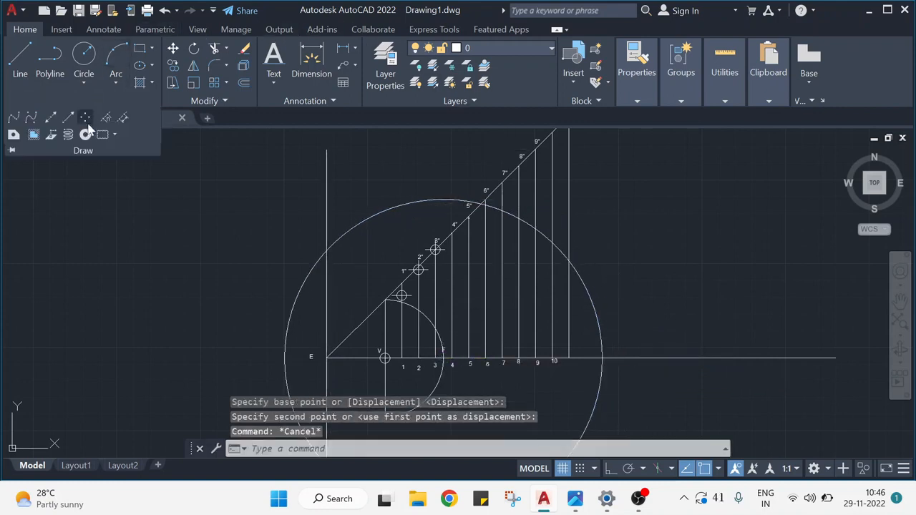
pyautogui.click(94, 129)
pyautogui.click(485, 206)
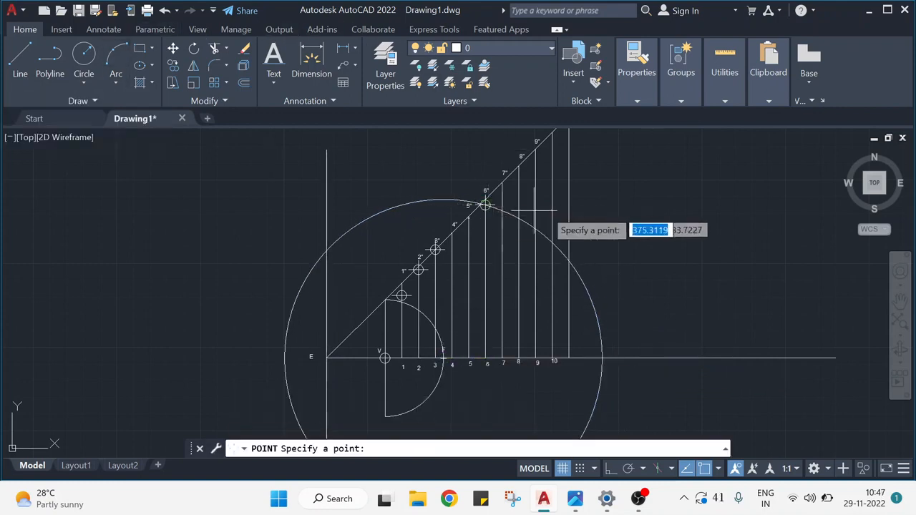
pyautogui.press('Escape')
pyautogui.click(593, 299)
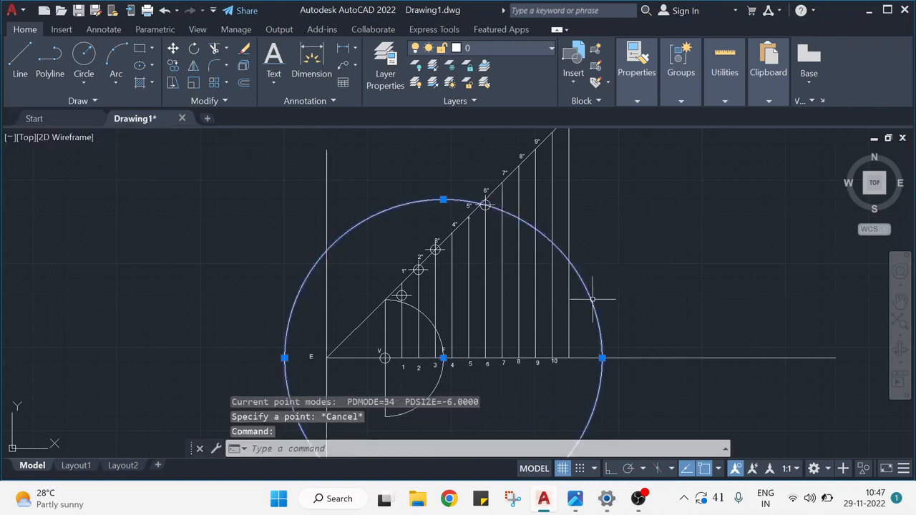
pyautogui.press('Delete')
# Draw a center-radius circle centred at point 7 on the axis, with its radius reaching point 7" on the 45° line.
pyautogui.click(84, 64)
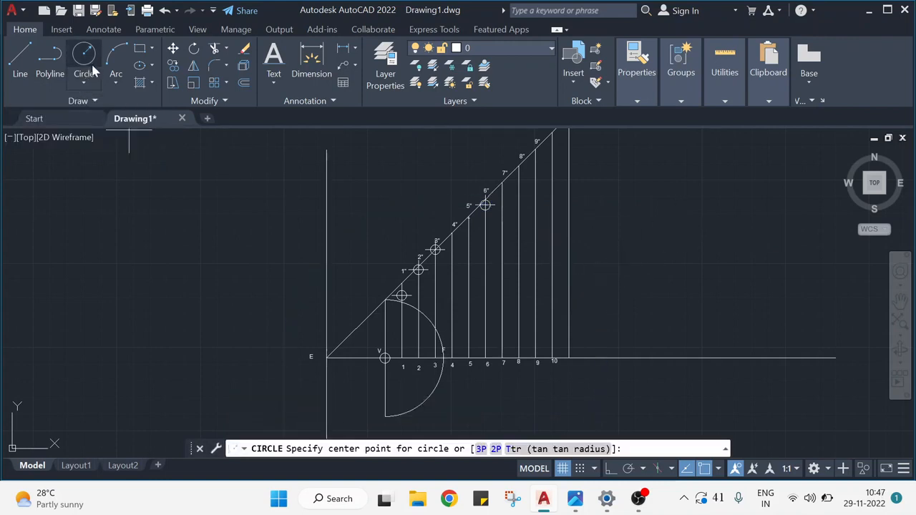
pyautogui.click(501, 358)
pyautogui.click(503, 183)
pyautogui.press('Escape')
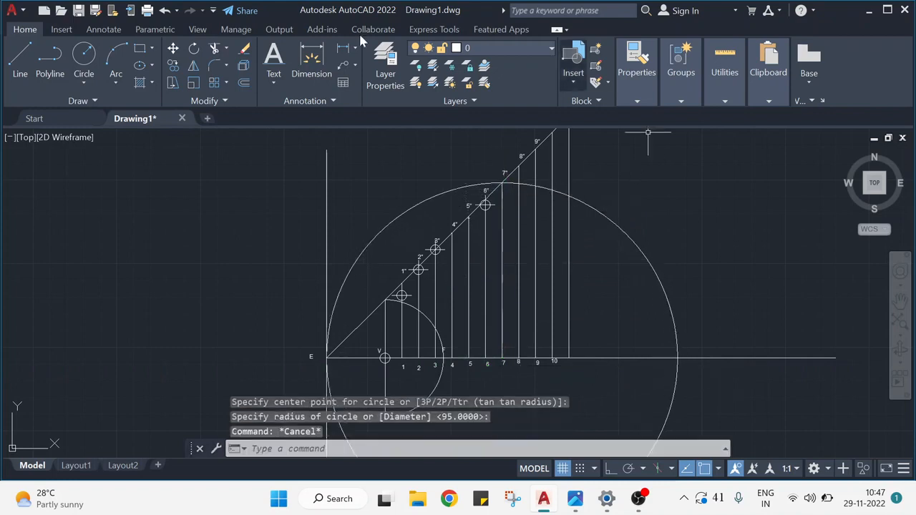
# Move the circle from its centre at point 7 to the focus F.
pyautogui.click(173, 48)
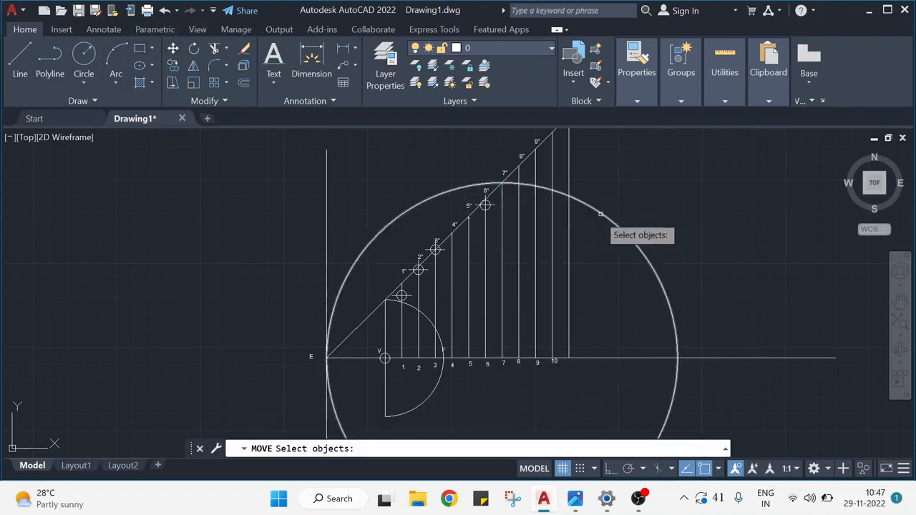
pyautogui.click(600, 213)
pyautogui.press('Return')
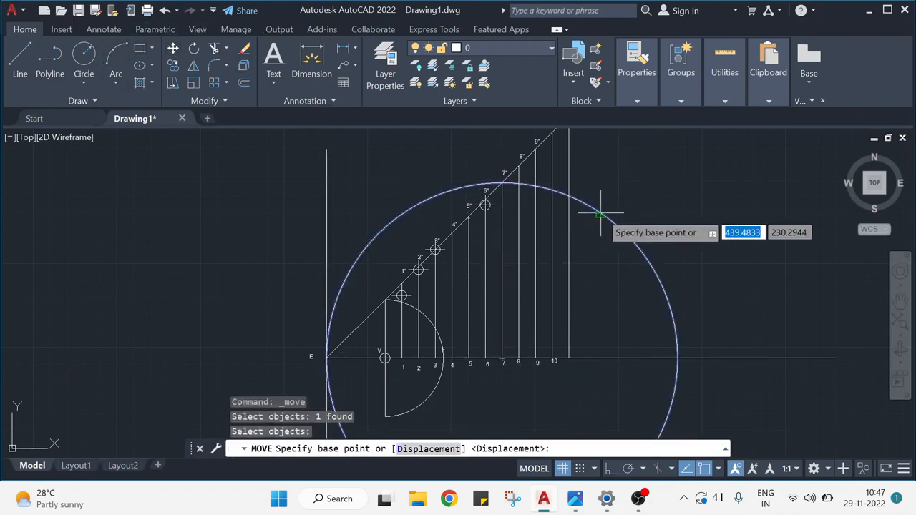
pyautogui.click(502, 358)
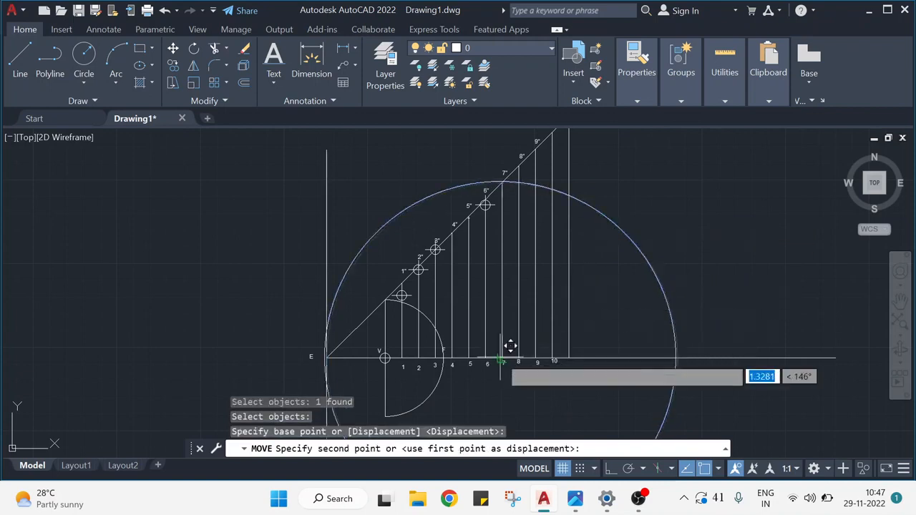
pyautogui.press('Escape')
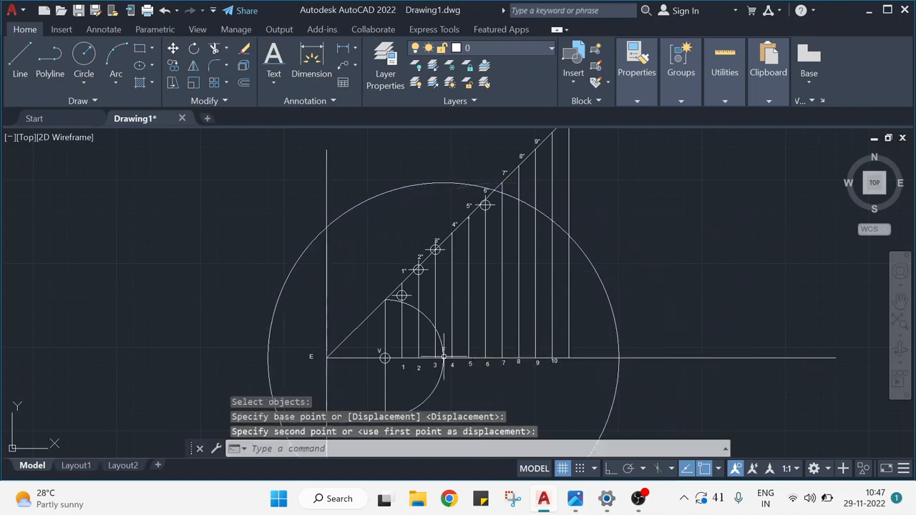
# Place a point where the circle crosses vertical 7–7" above the axis, and delete the circle.
pyautogui.click(75, 101)
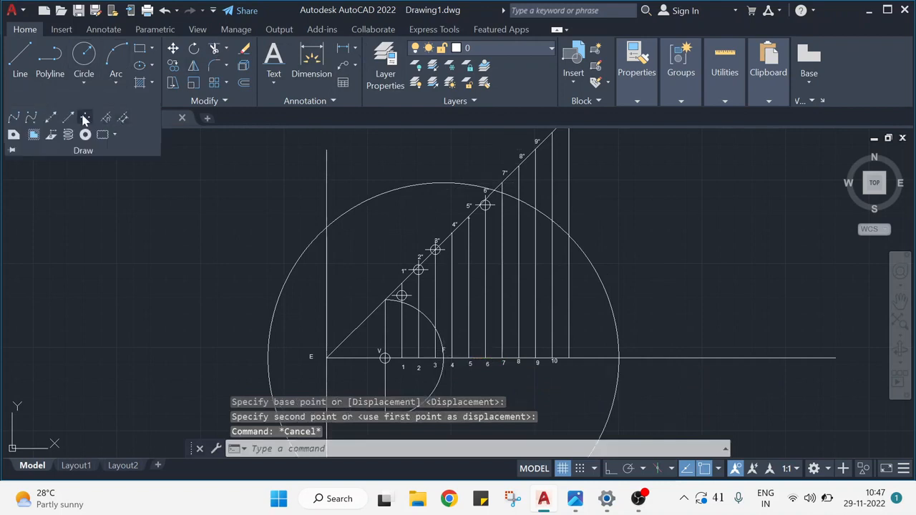
pyautogui.click(85, 116)
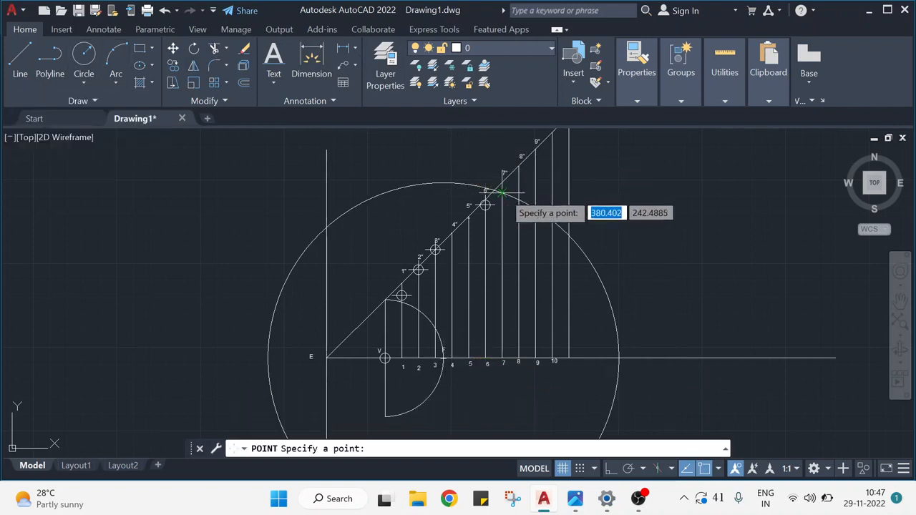
pyautogui.press('Escape')
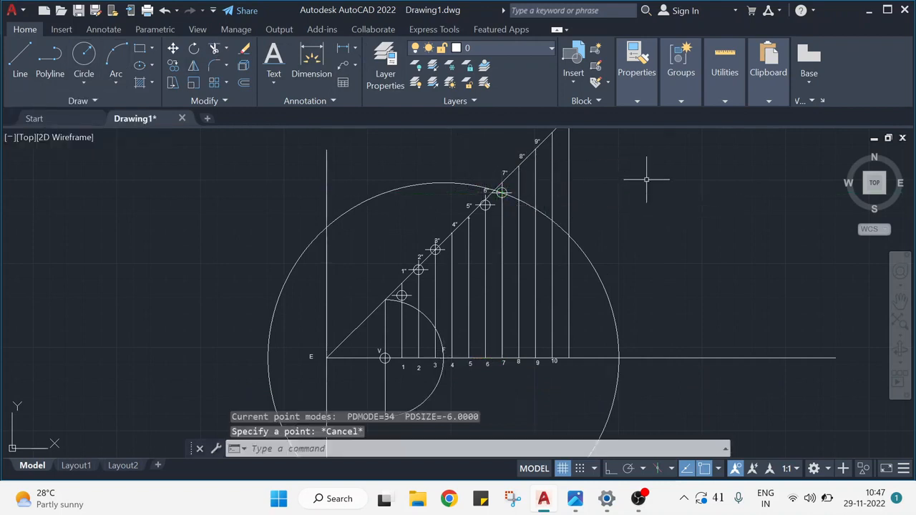
pyautogui.click(605, 288)
pyautogui.press('Delete')
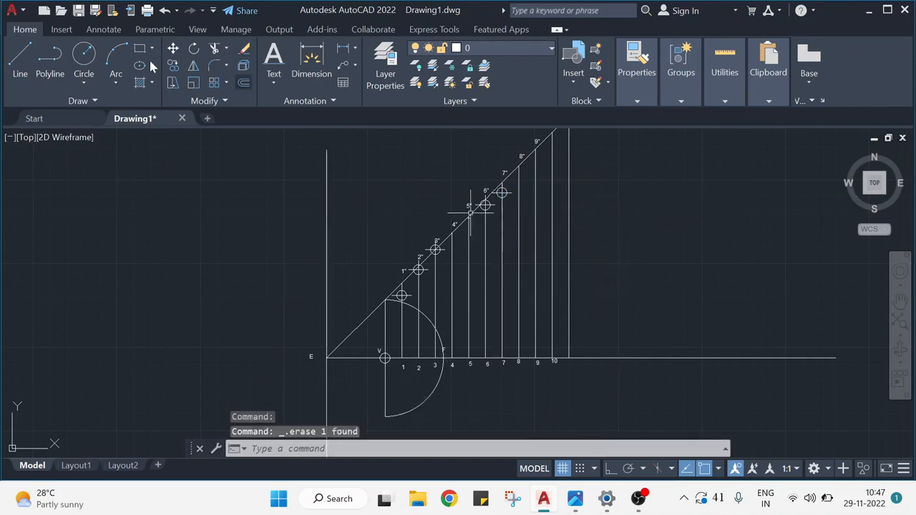
# Draw a center-radius circle centred at point 8 on the axis, with its radius reaching point 8" on the 45° line.
pyautogui.click(83, 58)
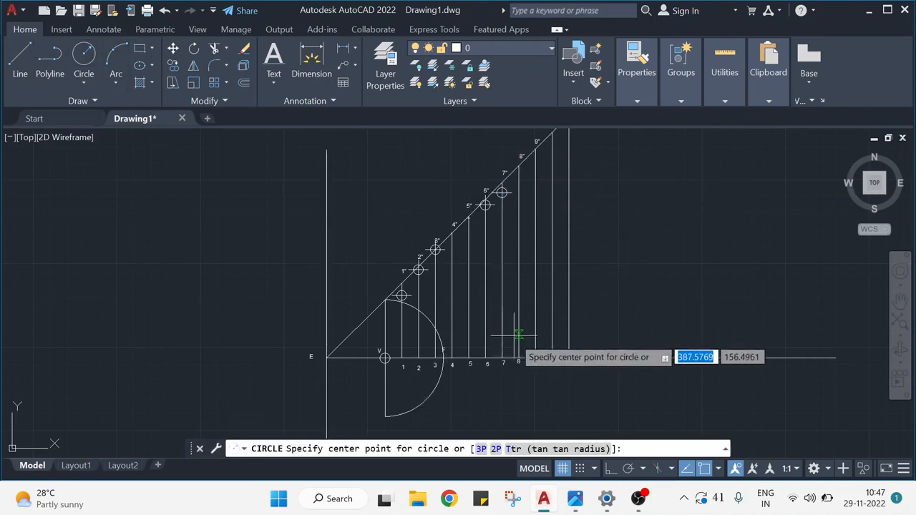
pyautogui.click(519, 358)
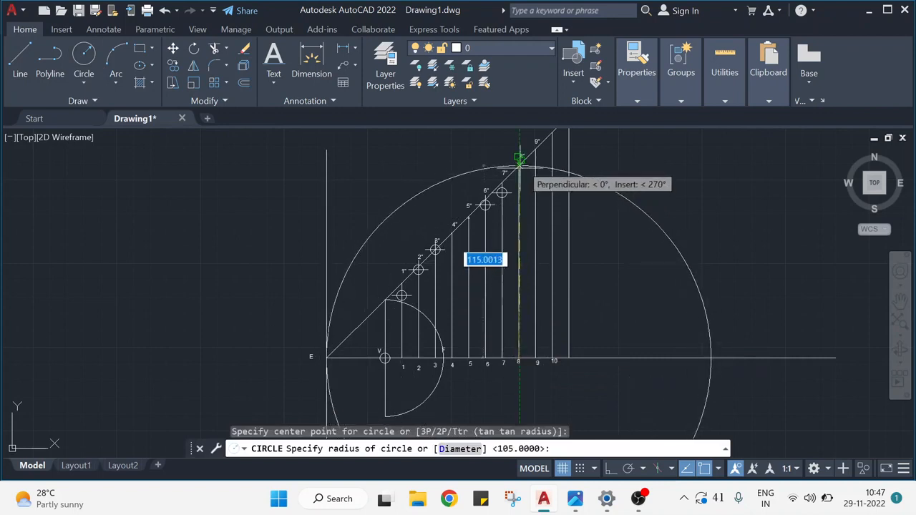
pyautogui.scroll(5, 522, 158)
pyautogui.press('Escape')
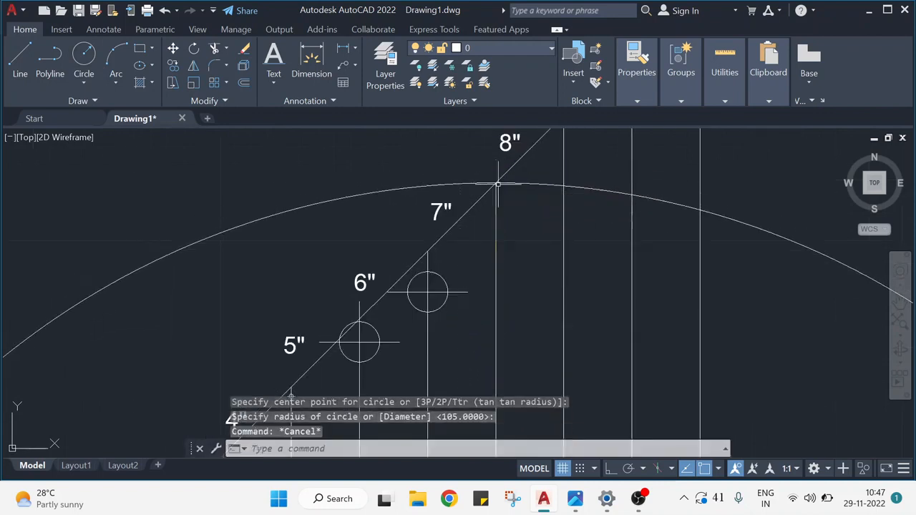
# Move the circle from its centre at point 8 to the focus F.
pyautogui.scroll(-6, 690, 192)
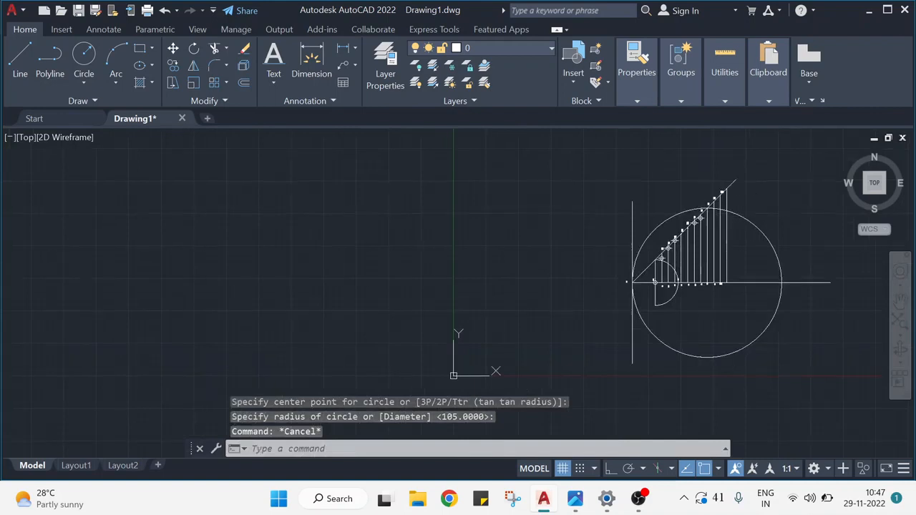
pyautogui.moveTo(769, 217)
pyautogui.mouseDown(button='middle')
pyautogui.moveTo(558, 217)
pyautogui.moveTo(548, 231)
pyautogui.moveTo(568, 201)
pyautogui.mouseUp(button='middle')
pyautogui.scroll(4, 549, 230)
pyautogui.scroll(-2, 549, 230)
pyautogui.scroll(3, 548, 219)
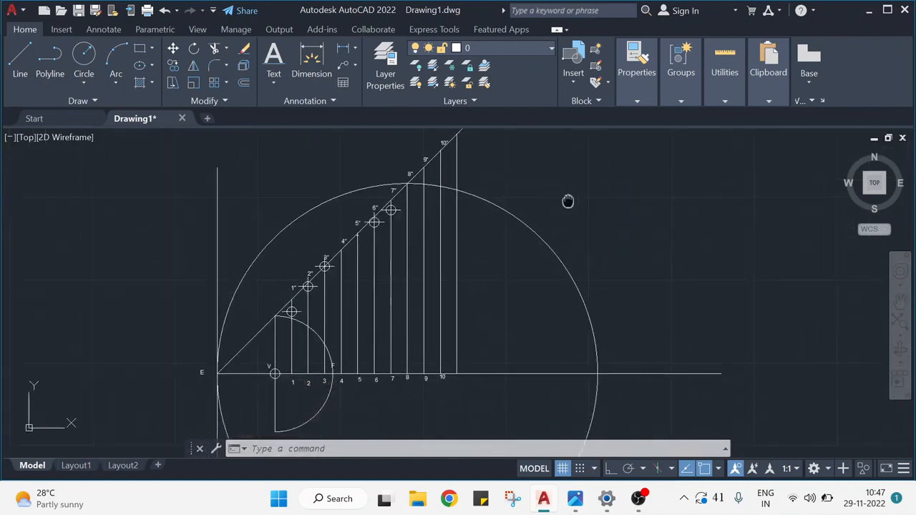
pyautogui.click(175, 48)
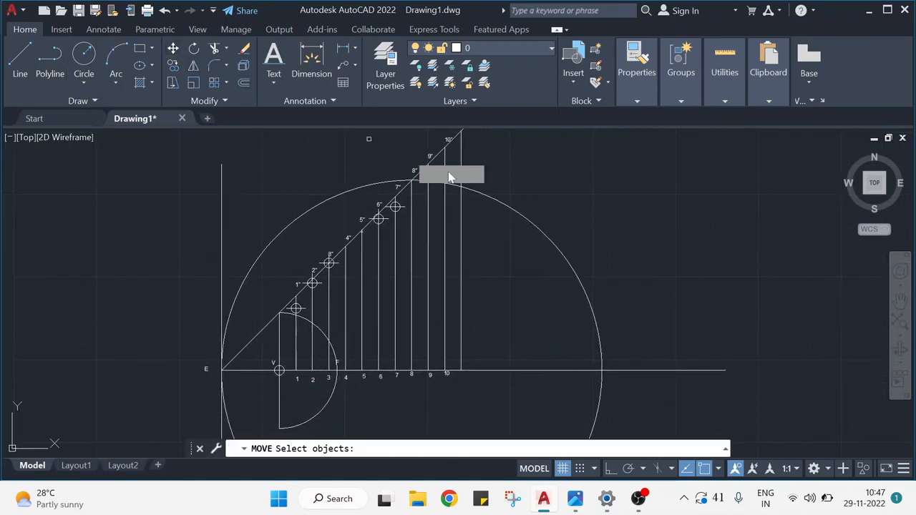
pyautogui.click(510, 206)
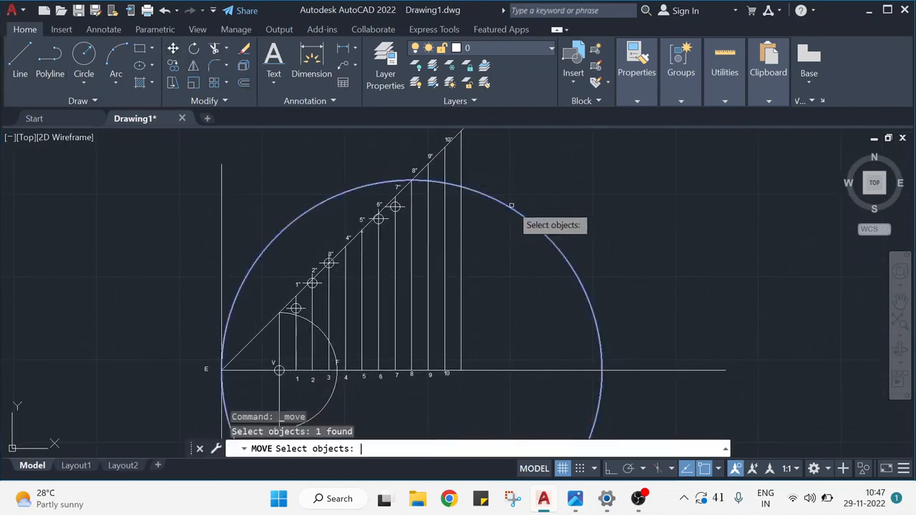
pyautogui.press('Return')
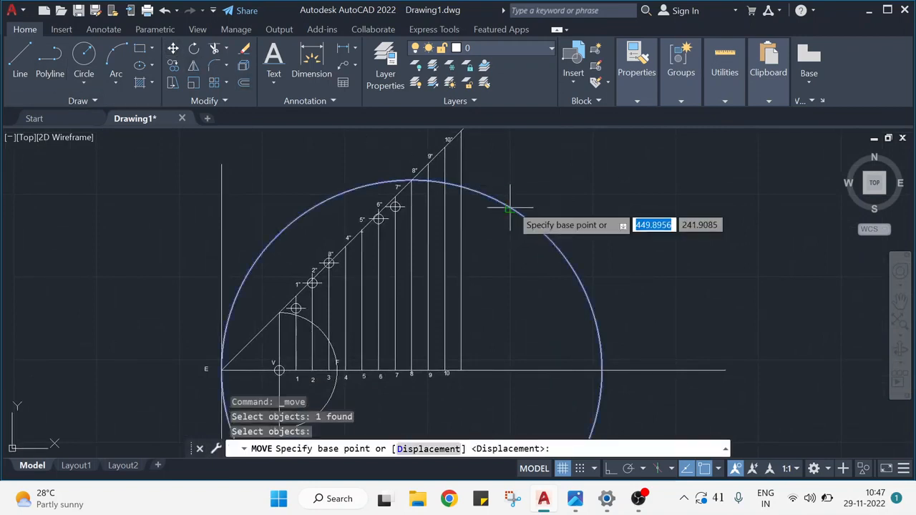
pyautogui.click(411, 375)
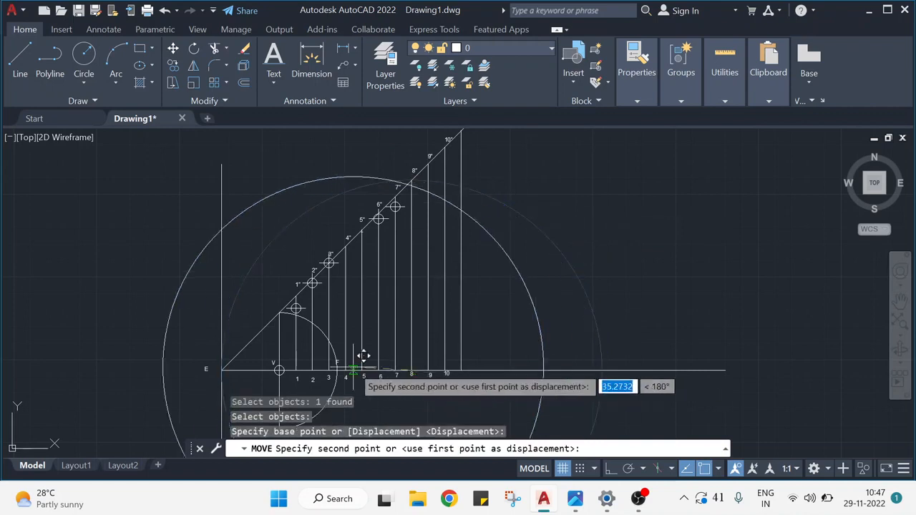
pyautogui.click(338, 370)
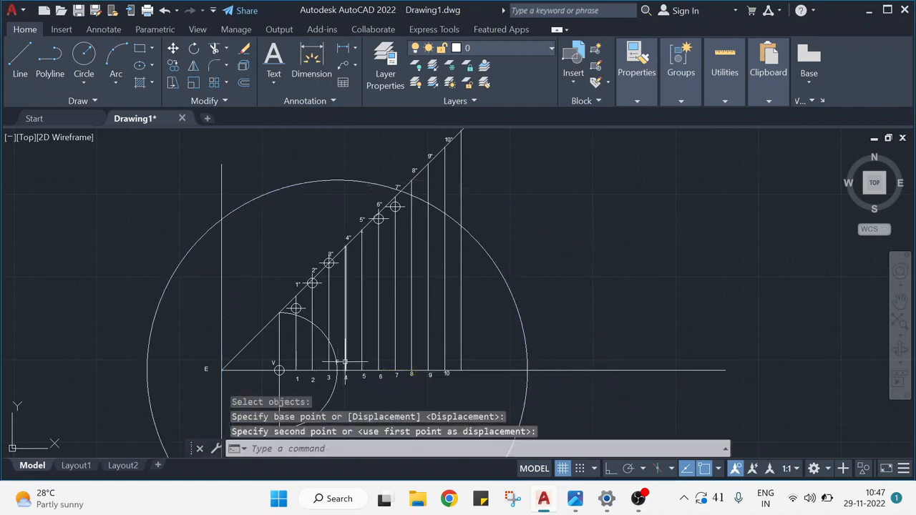
pyautogui.press('Escape')
# Place a point where the circle crosses vertical 8–8" above the axis, and delete the circle.
pyautogui.click(77, 100)
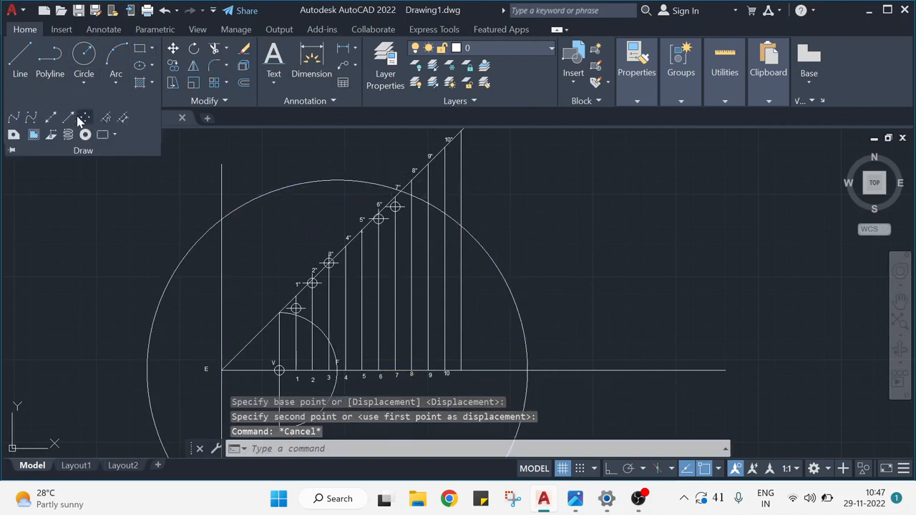
pyautogui.click(85, 118)
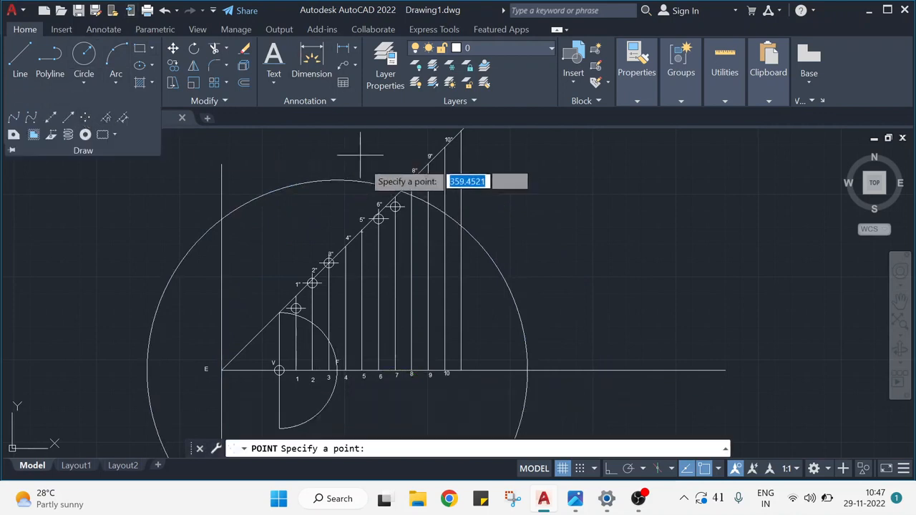
pyautogui.click(412, 194)
pyautogui.press('Escape')
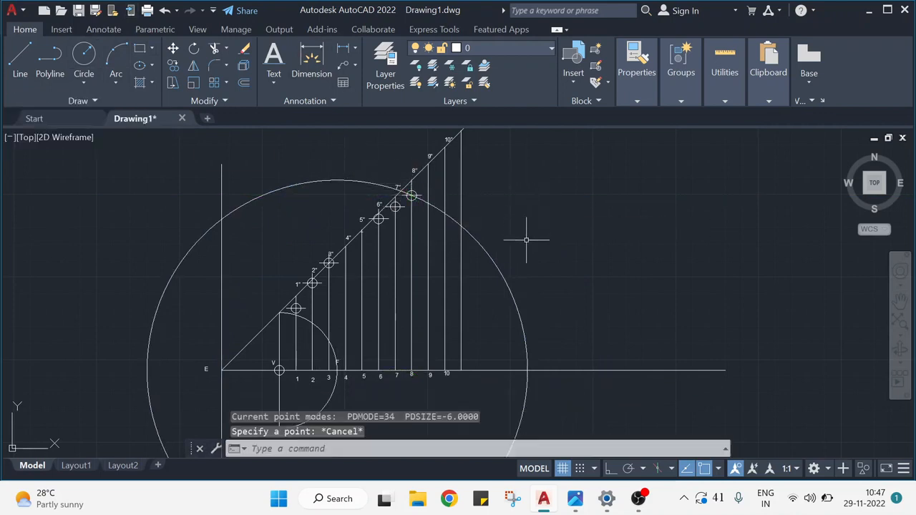
pyautogui.click(505, 276)
pyautogui.press('Delete')
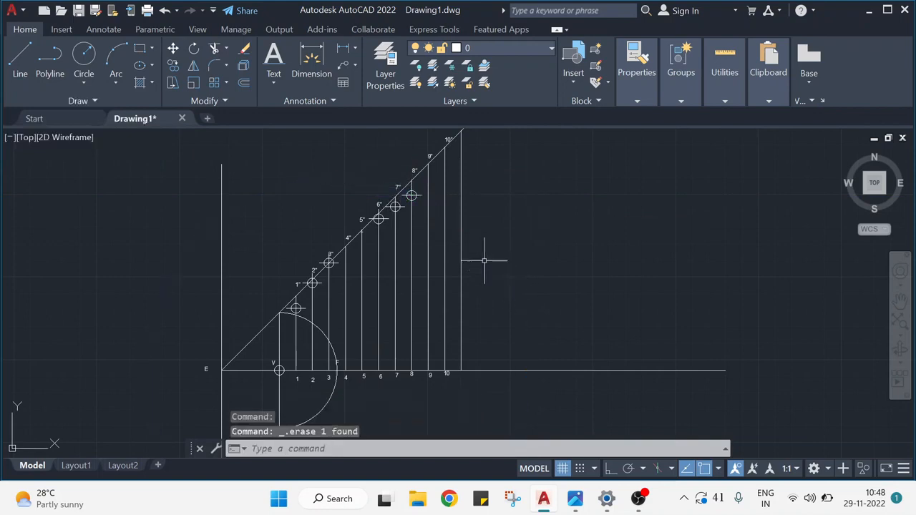
# Draw a center-radius circle centred at point 9 on the axis, with its radius reaching point 9" on the 45° line.
pyautogui.click(83, 57)
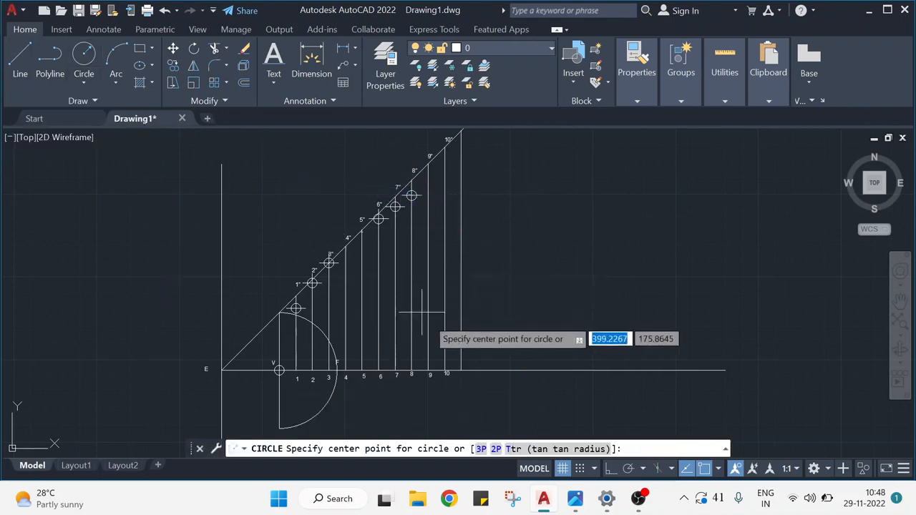
pyautogui.click(428, 371)
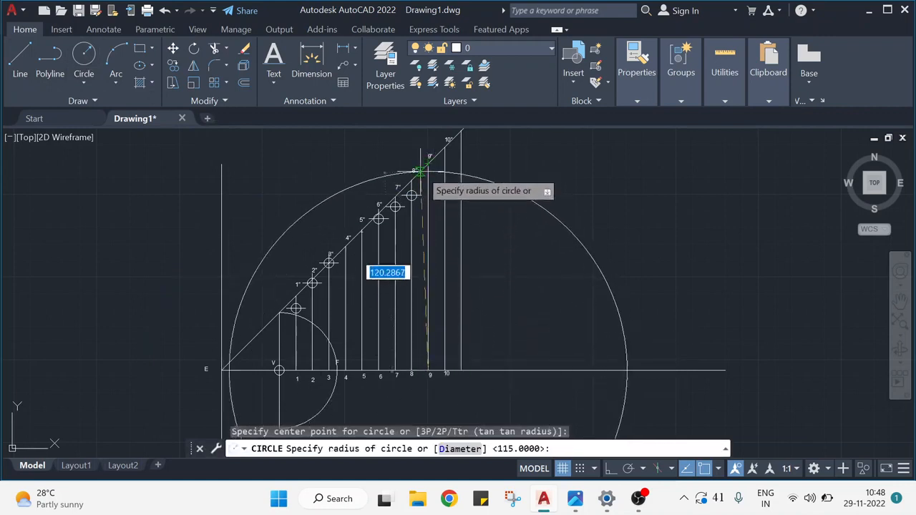
pyautogui.press('Escape')
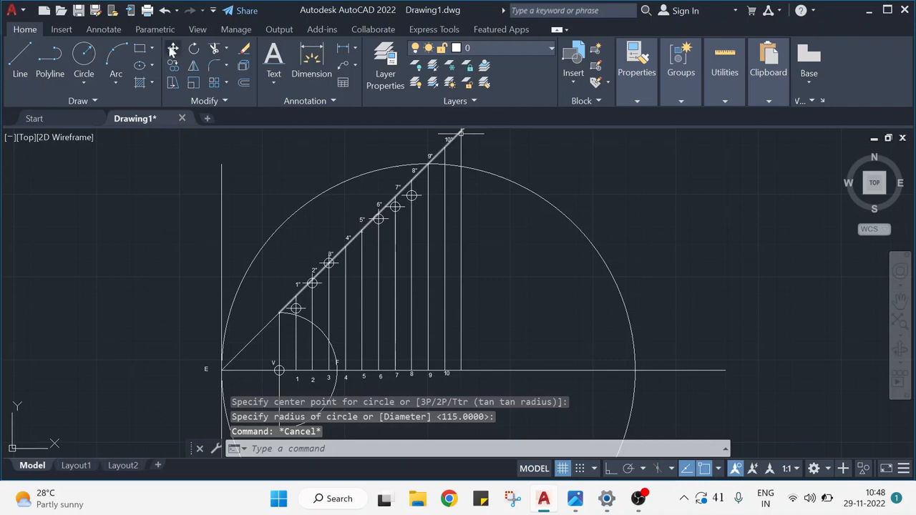
# Move the circle from its centre at point 9 to the focus F.
pyautogui.click(173, 51)
pyautogui.click(517, 184)
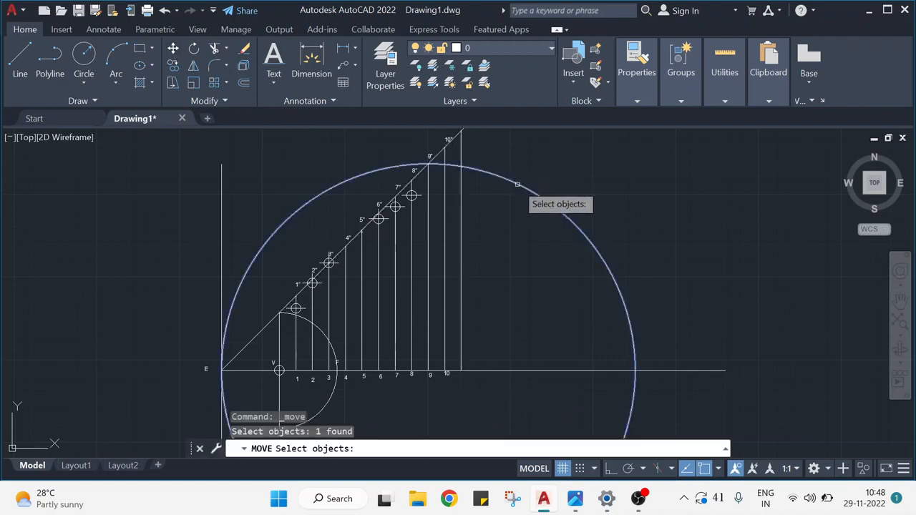
pyautogui.press('Return')
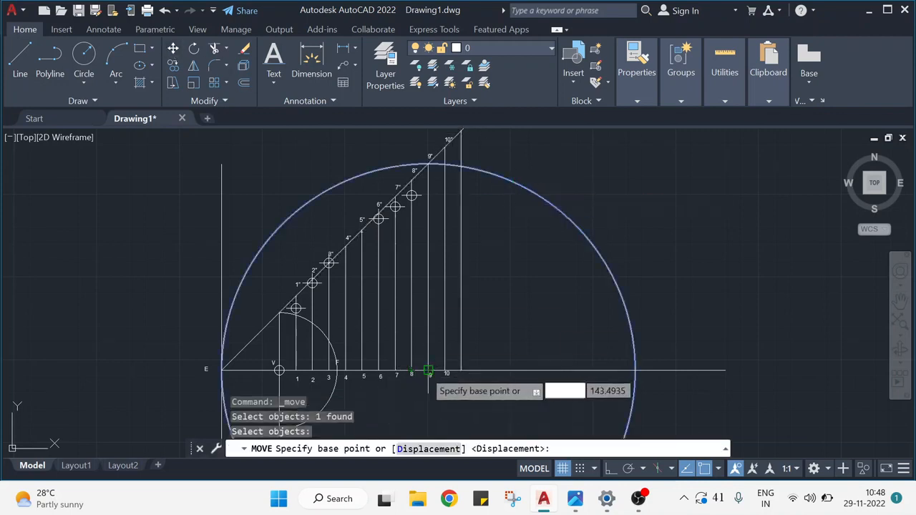
pyautogui.click(428, 370)
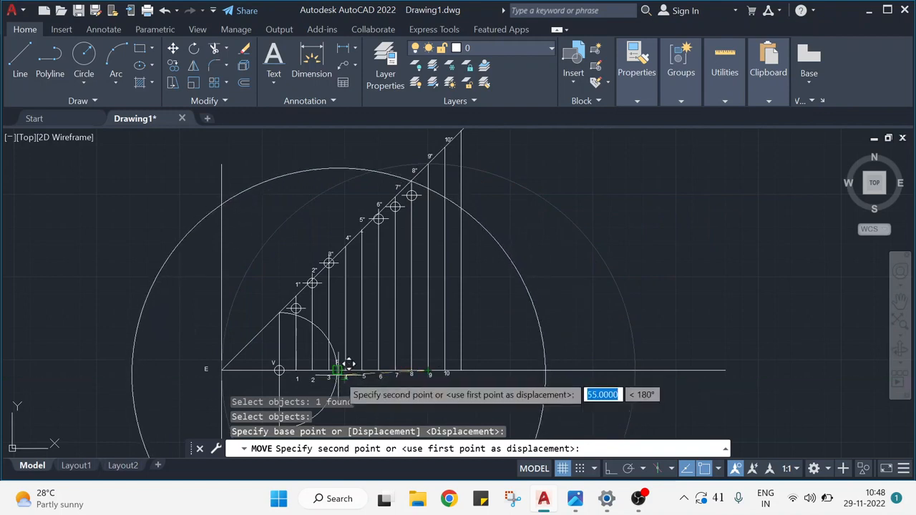
pyautogui.press('Escape')
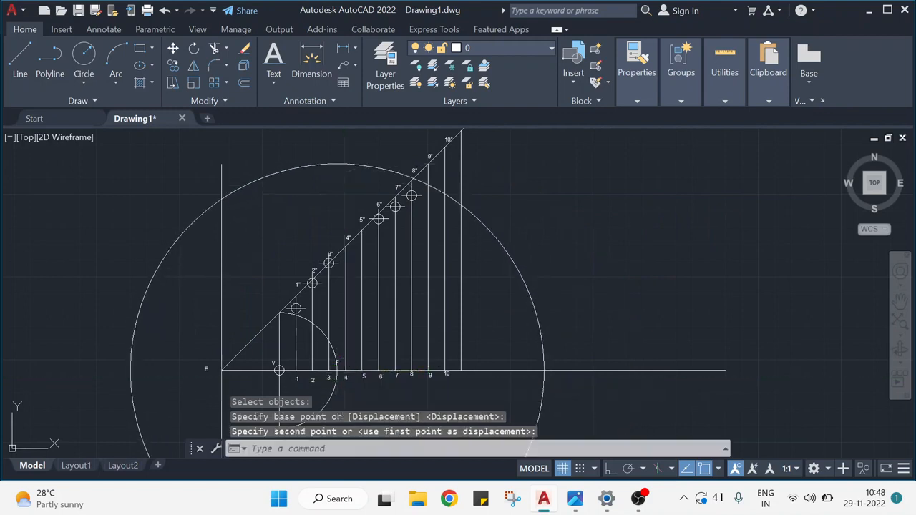
# Place a point where the circle crosses vertical 9–9" above the axis, and delete the circle.
pyautogui.click(108, 105)
pyautogui.click(86, 119)
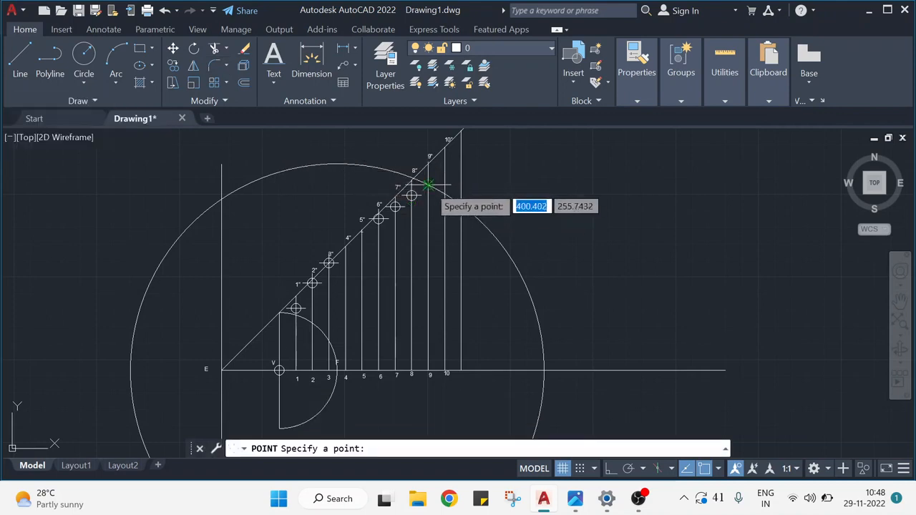
pyautogui.click(428, 185)
pyautogui.press('Escape')
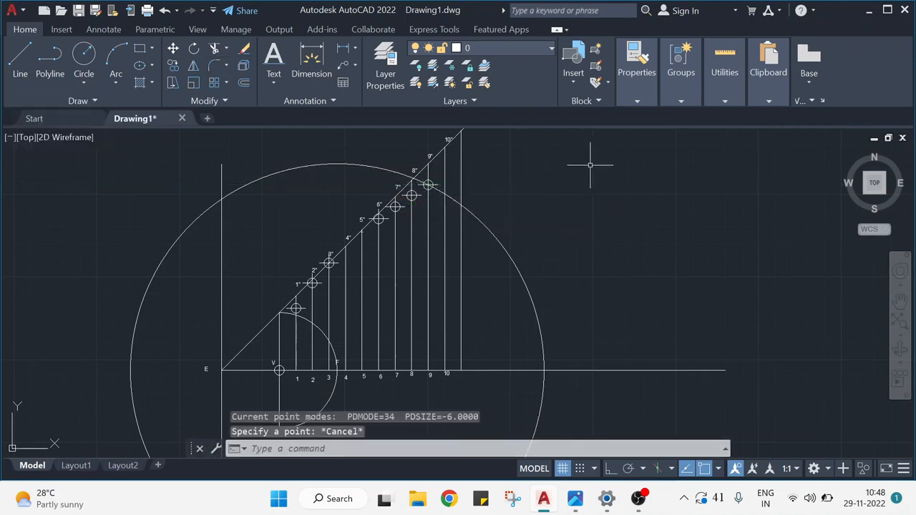
pyautogui.click(513, 261)
pyautogui.press('Delete')
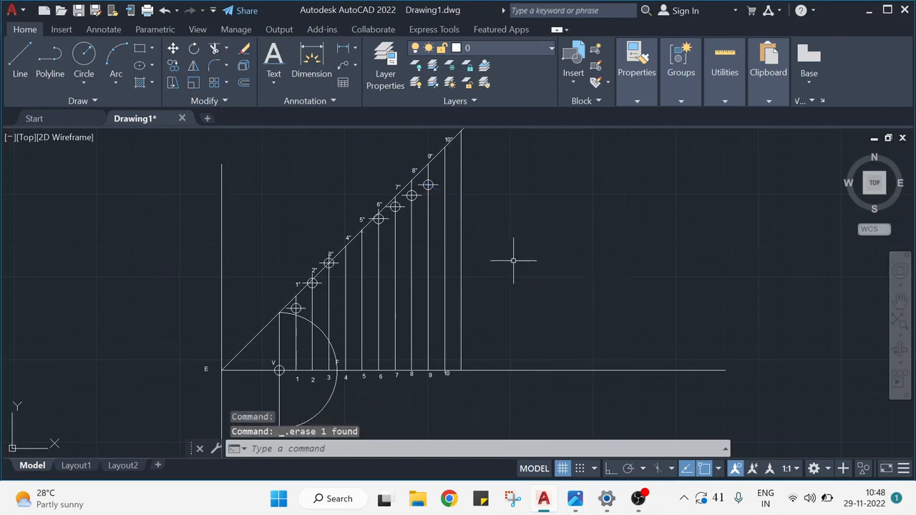
pyautogui.click(79, 56)
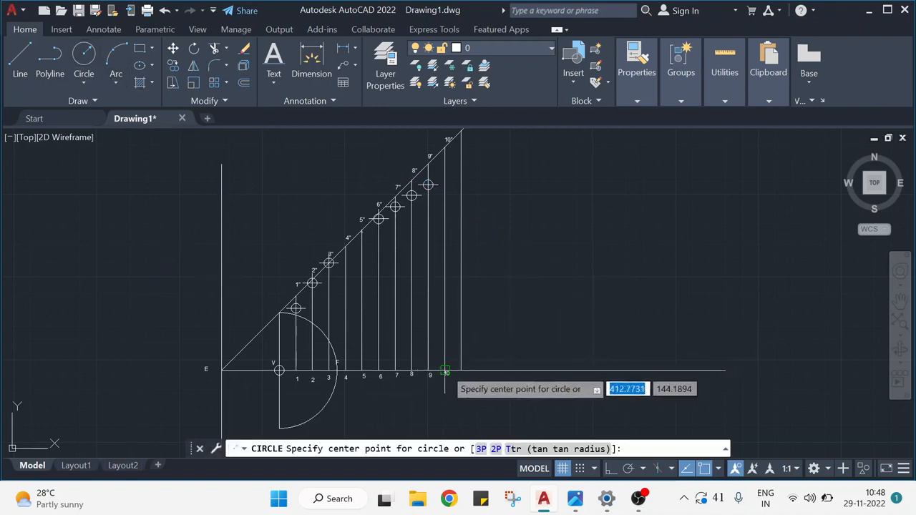
pyautogui.click(445, 372)
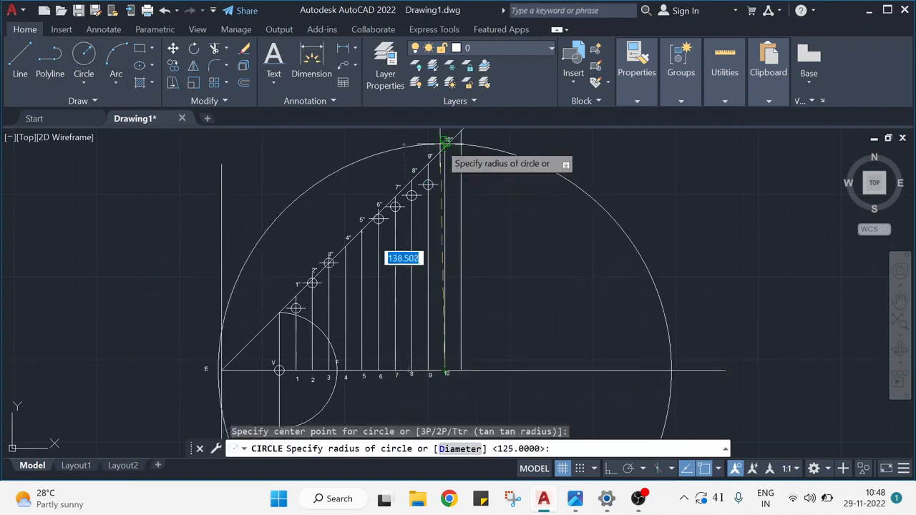
pyautogui.click(440, 144)
pyautogui.press('Escape')
pyautogui.click(549, 167)
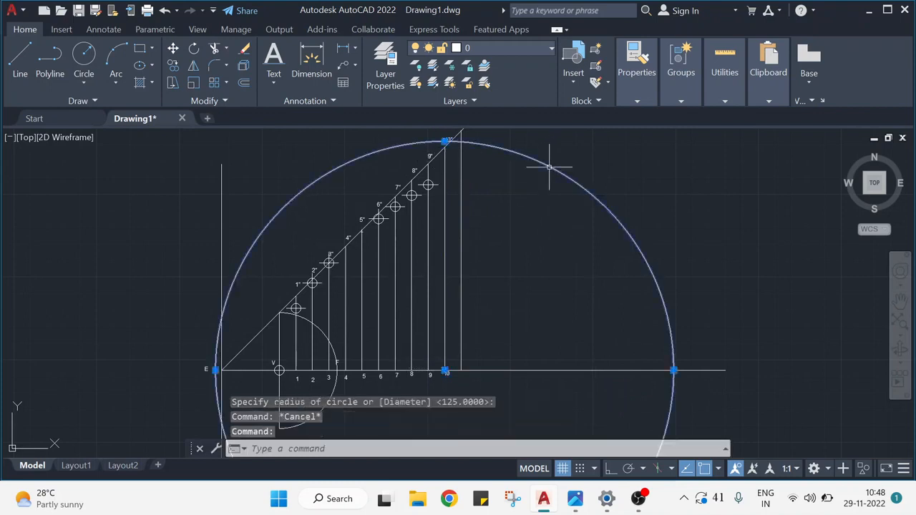
pyautogui.press('Delete')
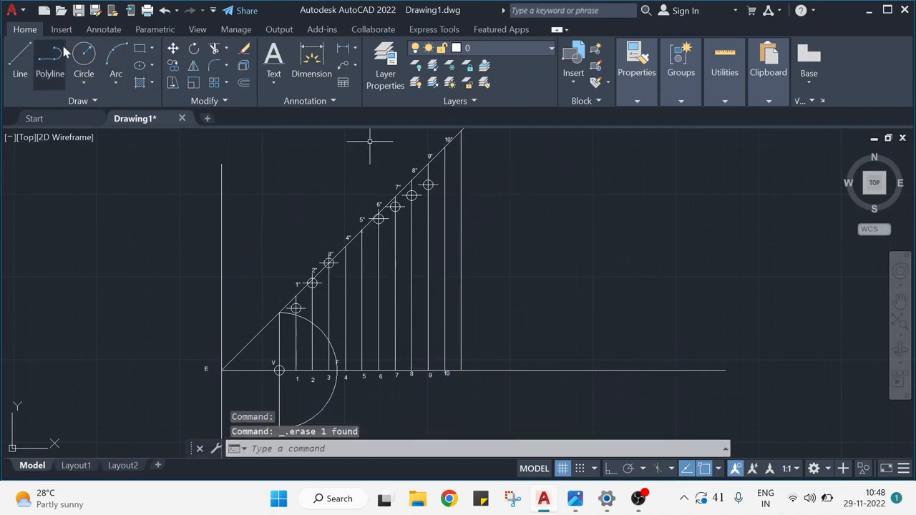
# Draw a center-radius circle centred at point 10 on the axis, with its radius reaching point 10" on the 45° line.
pyautogui.click(84, 55)
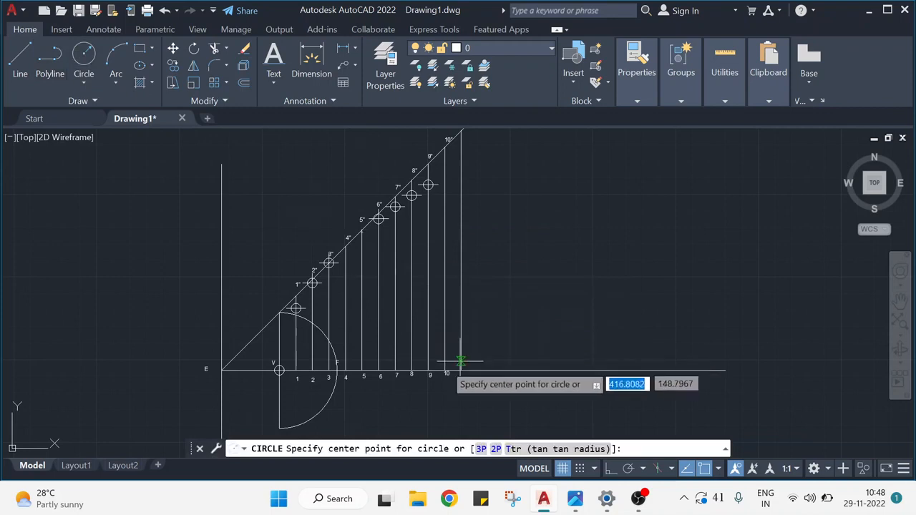
pyautogui.click(445, 371)
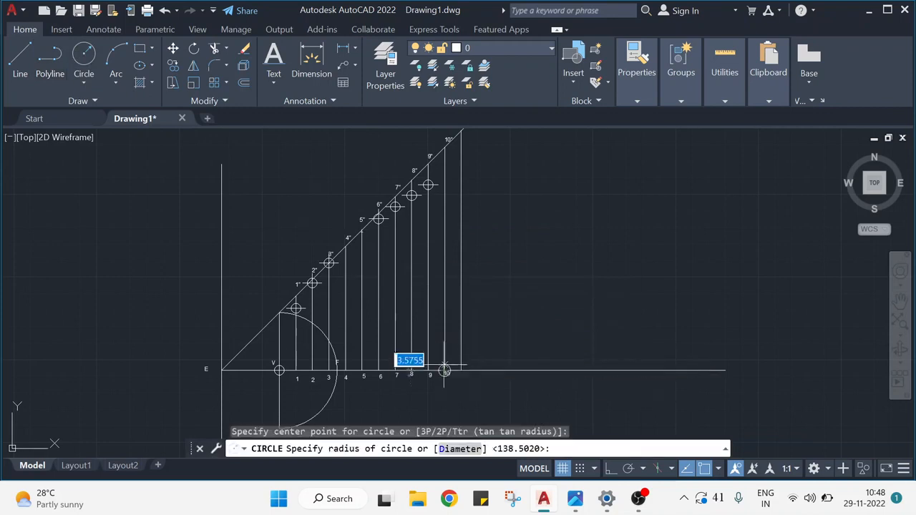
pyautogui.press('Escape')
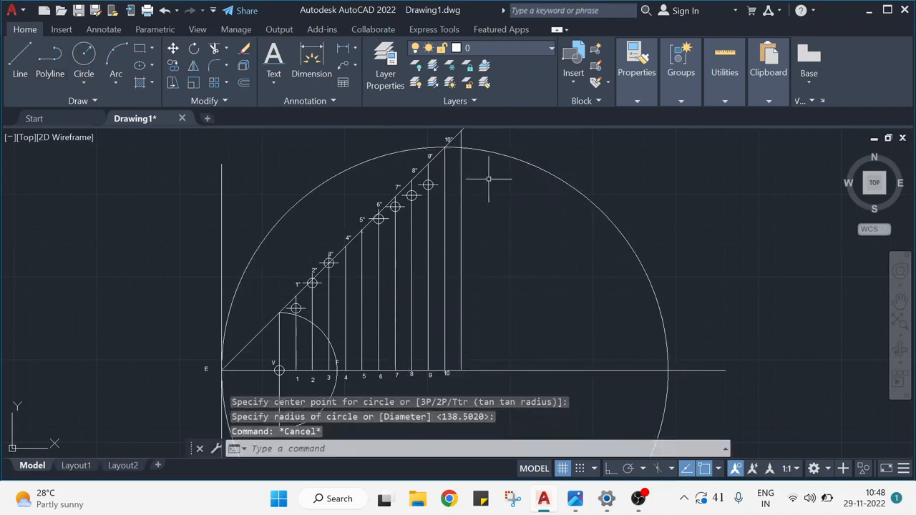
# Move the circle from its centre at point 10 to the focus F.
pyautogui.click(176, 51)
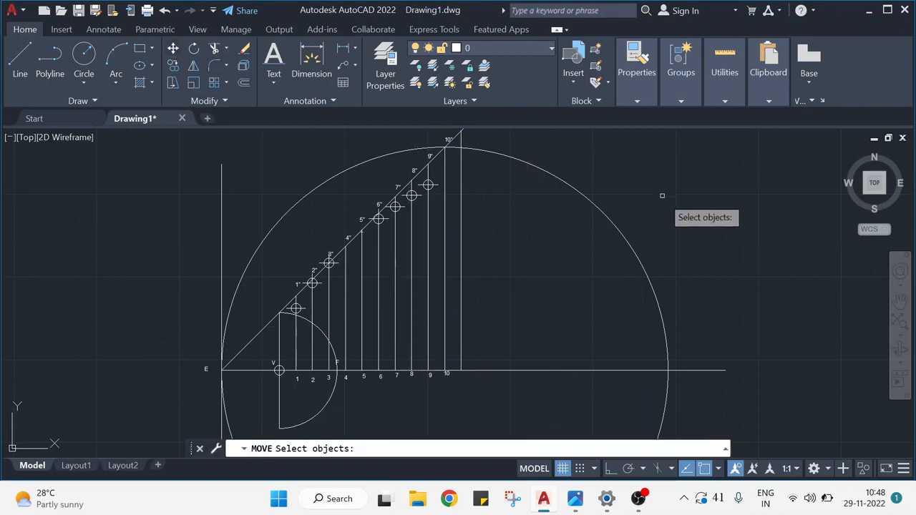
pyautogui.click(615, 228)
pyautogui.press('Return')
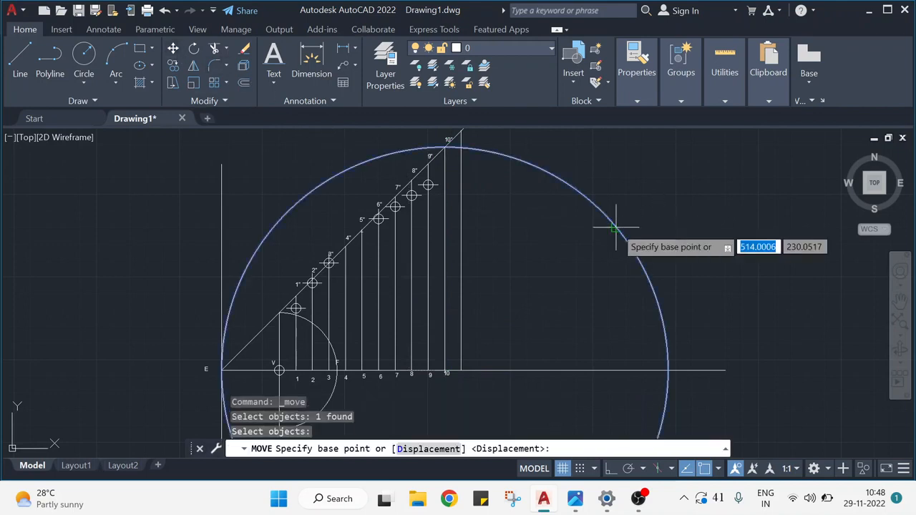
pyautogui.click(430, 376)
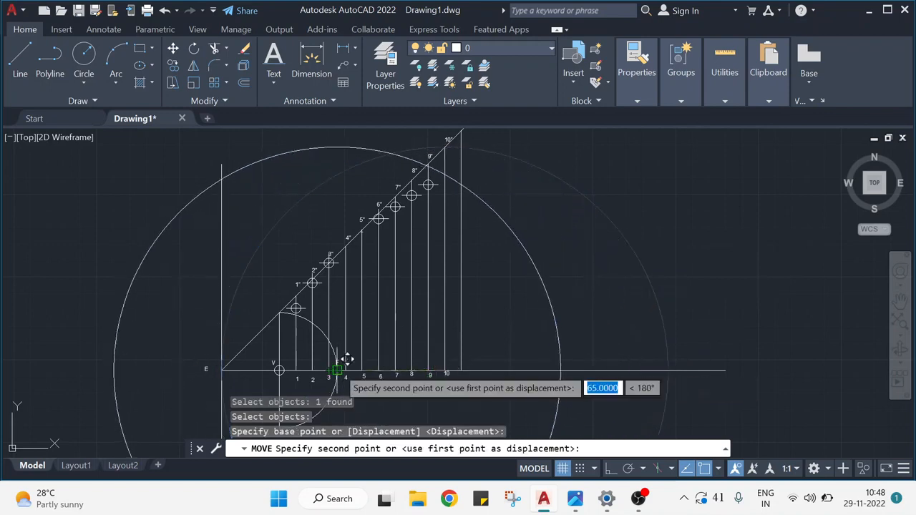
pyautogui.click(343, 365)
pyautogui.press('Escape')
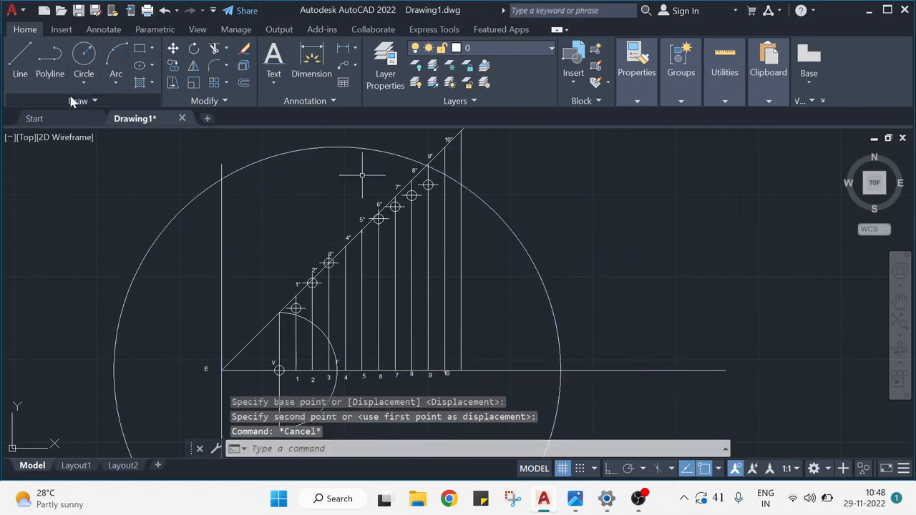
# Place a point where the circle crosses vertical 10–10" above the axis, and delete the circle.
pyautogui.click(73, 101)
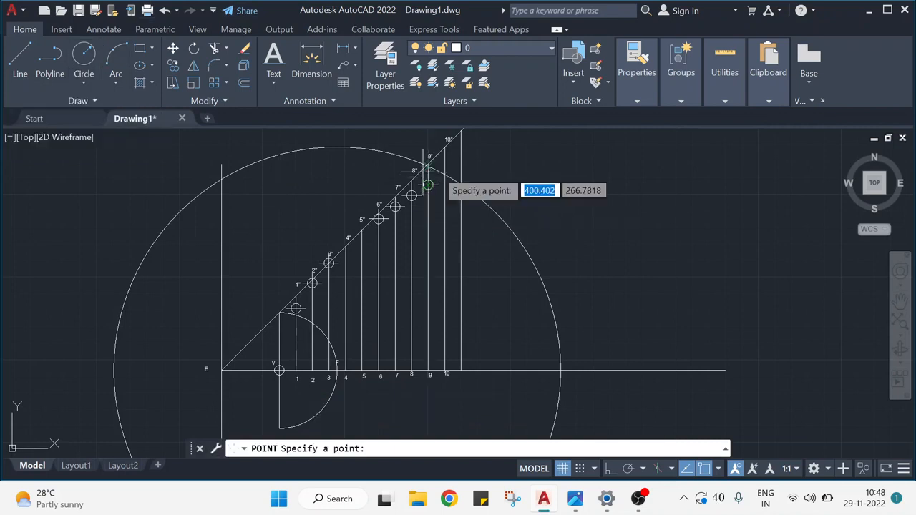
pyautogui.click(444, 174)
pyautogui.press('Escape')
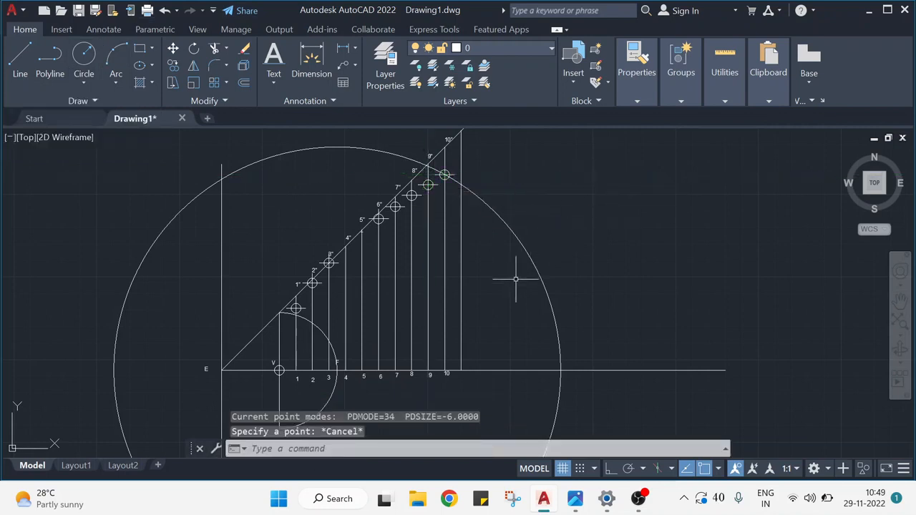
pyautogui.press('Escape')
pyautogui.click(535, 265)
pyautogui.press('Delete')
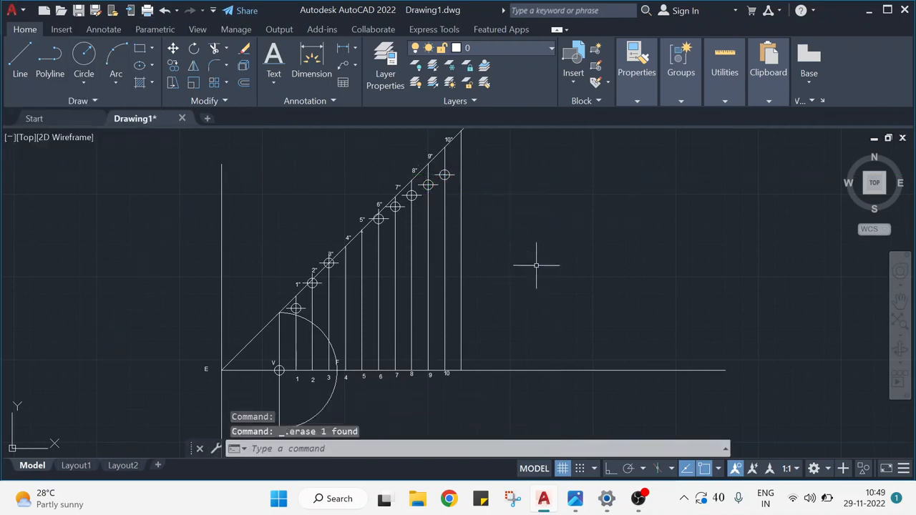
# Draw a center-radius circle centred at the foot of the unnumbered last vertical, with its radius reaching that vertical's upper end on the 45° line.
pyautogui.click(90, 68)
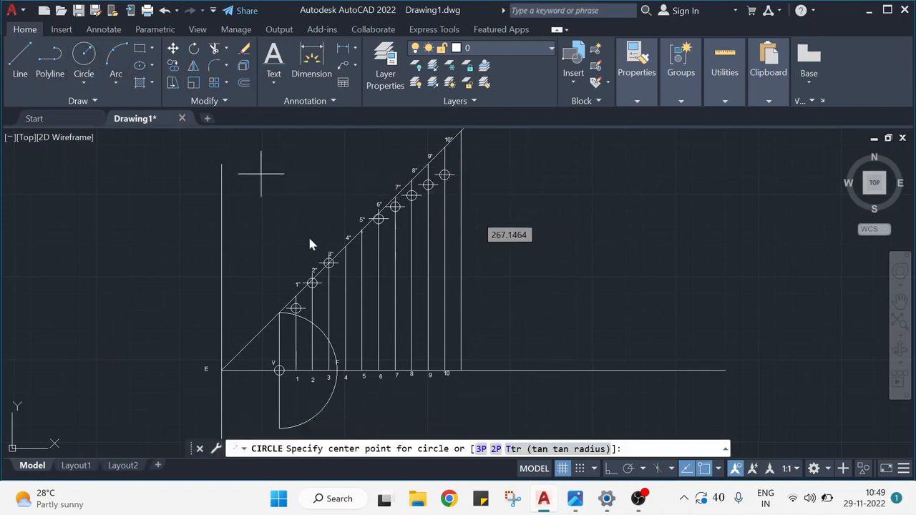
pyautogui.click(462, 369)
pyautogui.click(464, 133)
pyautogui.press('Escape')
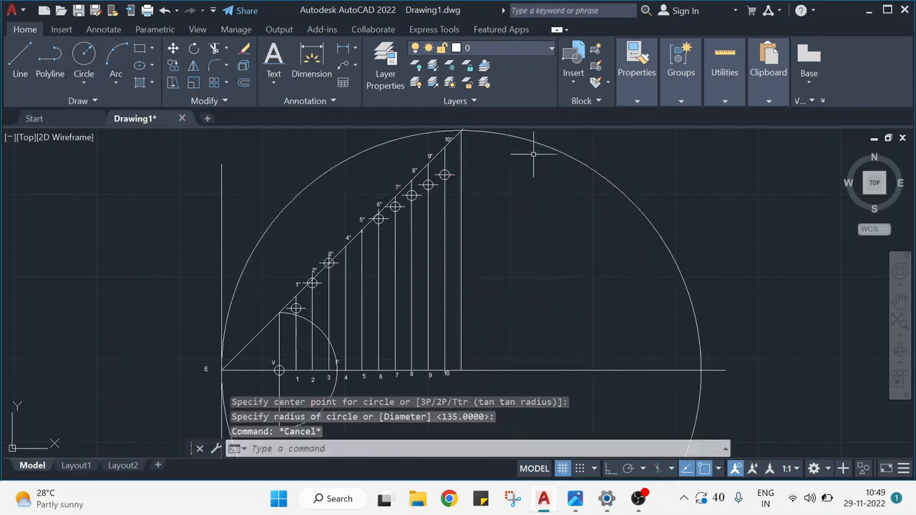
# Move the circle from its centre at the foot of the last vertical to the focus F.
pyautogui.click(173, 48)
pyautogui.click(583, 165)
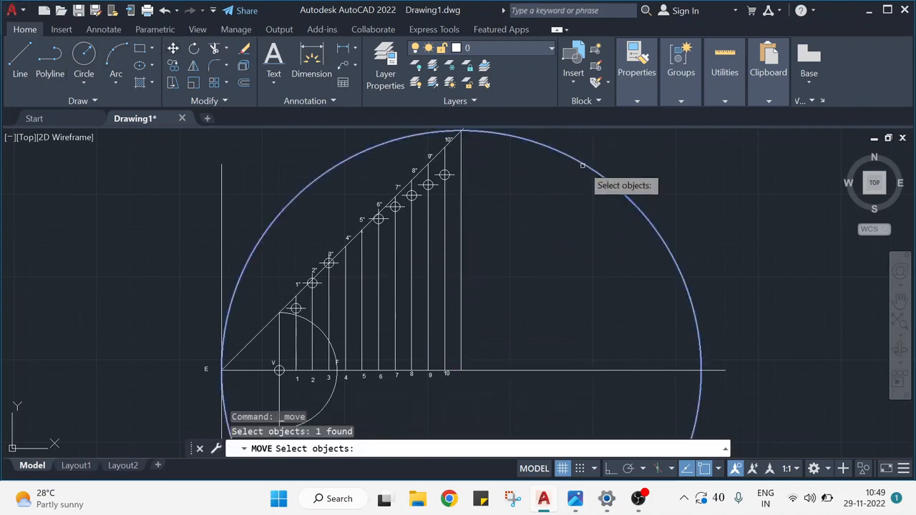
pyautogui.press('Return')
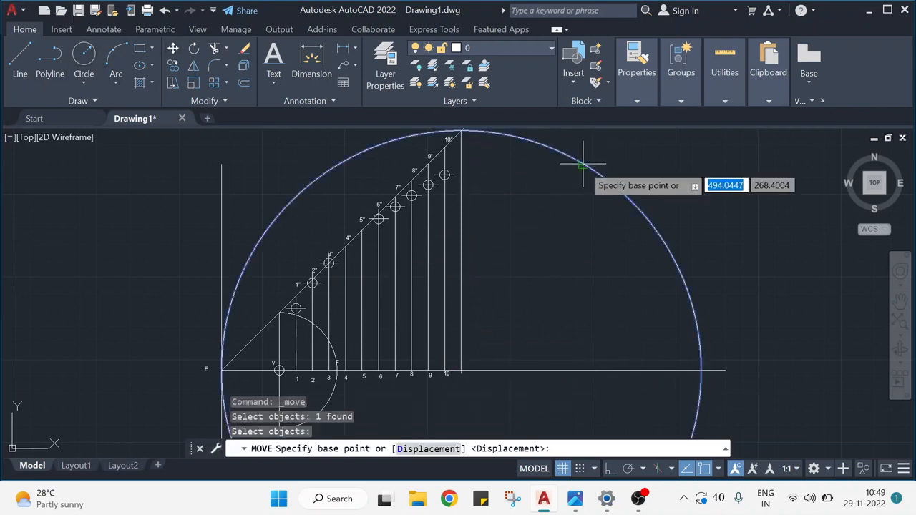
pyautogui.click(461, 370)
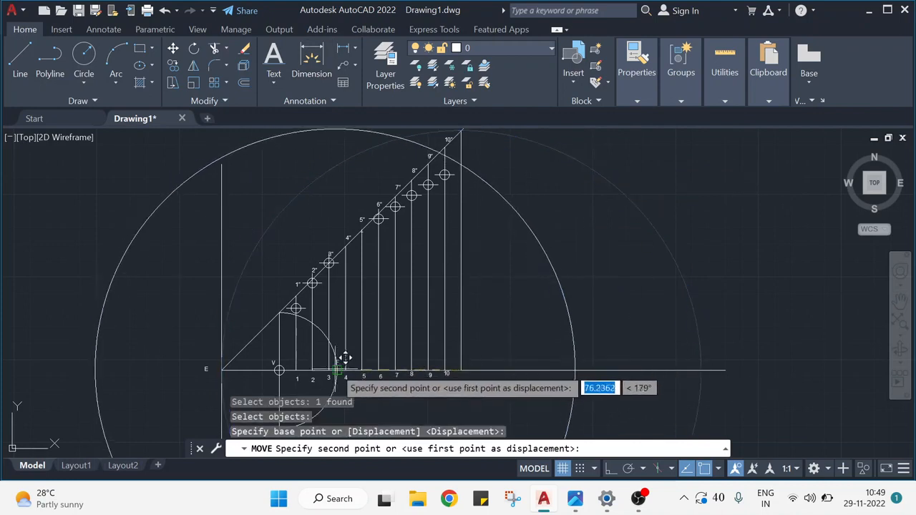
pyautogui.press('Escape')
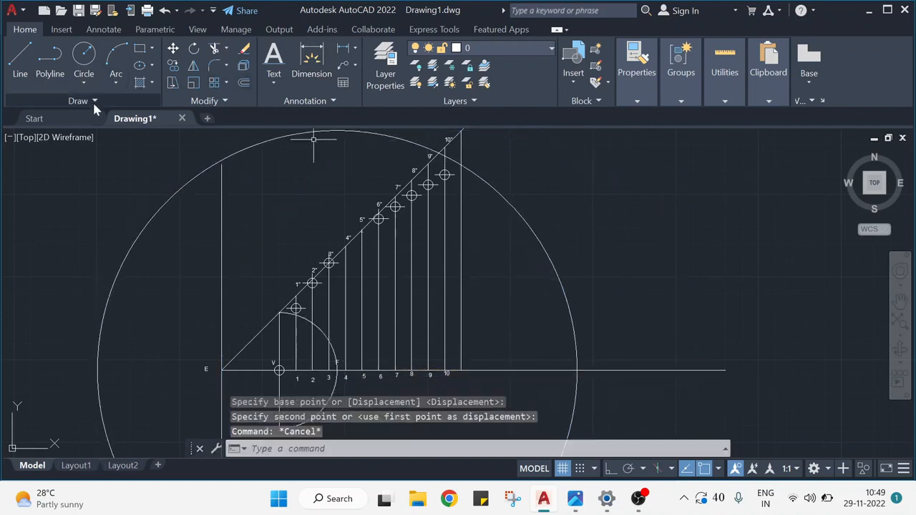
# Place a point where the circle crosses the unnumbered last vertical above the axis, and delete the circle.
pyautogui.click(92, 100)
pyautogui.click(88, 119)
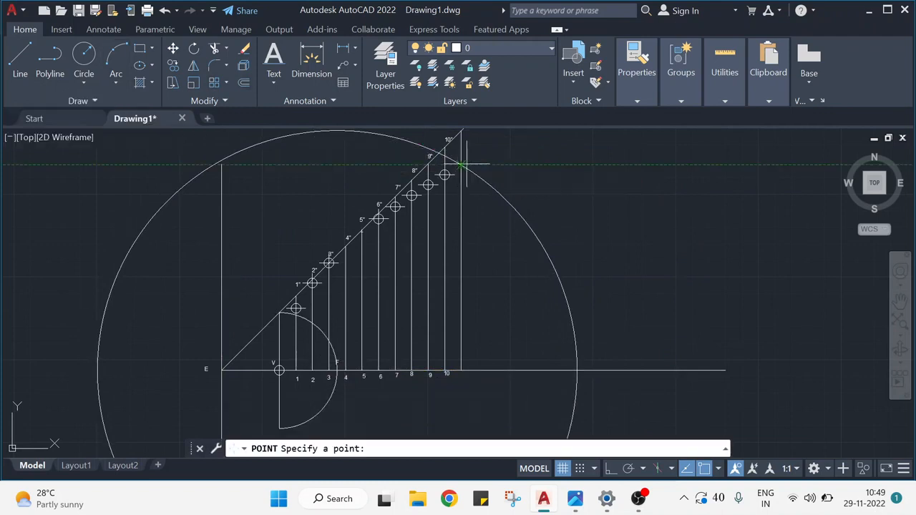
pyautogui.press('Escape')
pyautogui.click(484, 180)
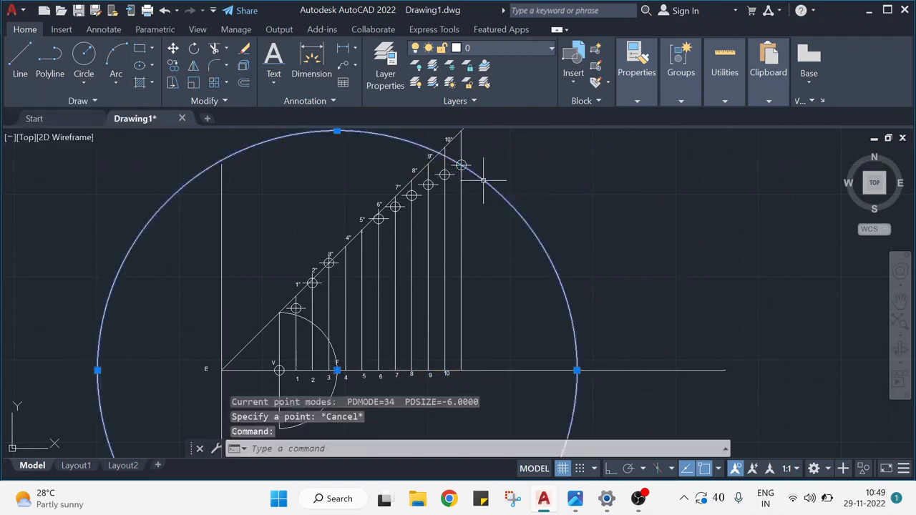
pyautogui.press('Delete')
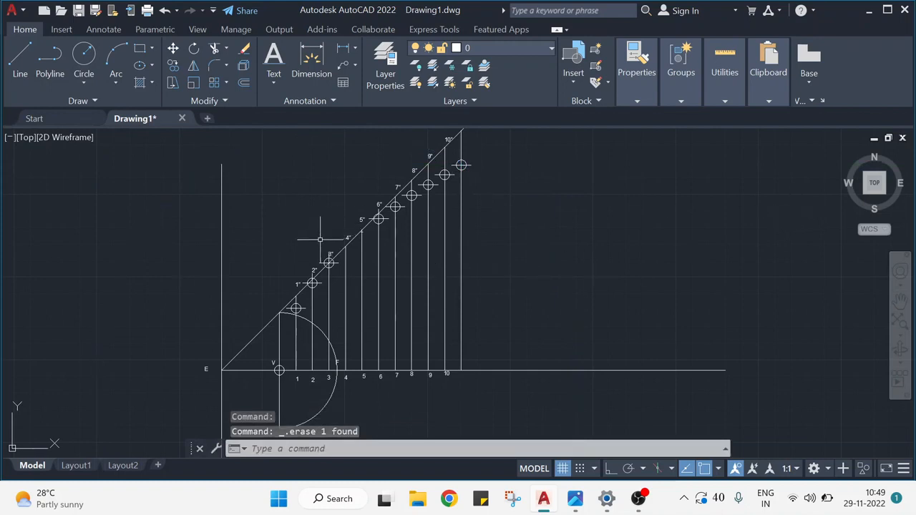
# Set the point style's size to 5% relative to the screen.
pyautogui.write('dd')
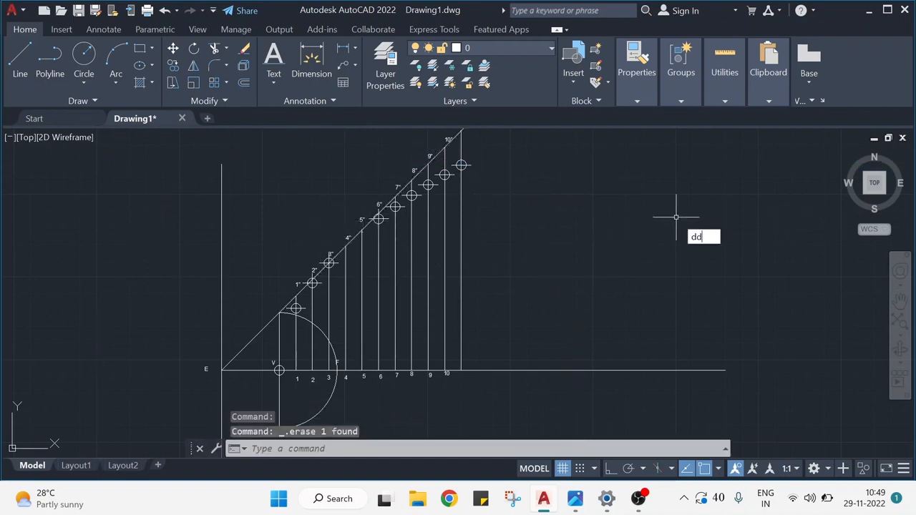
pyautogui.press('Return')
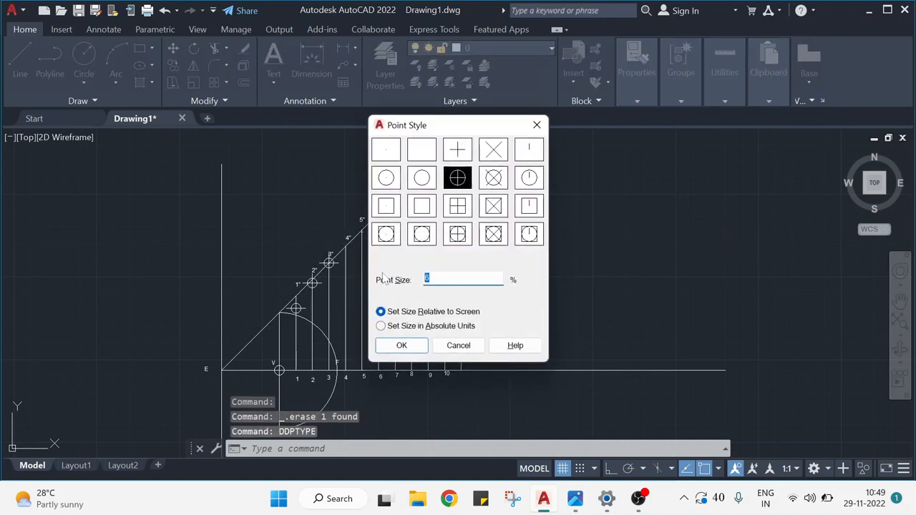
pyautogui.click(401, 345)
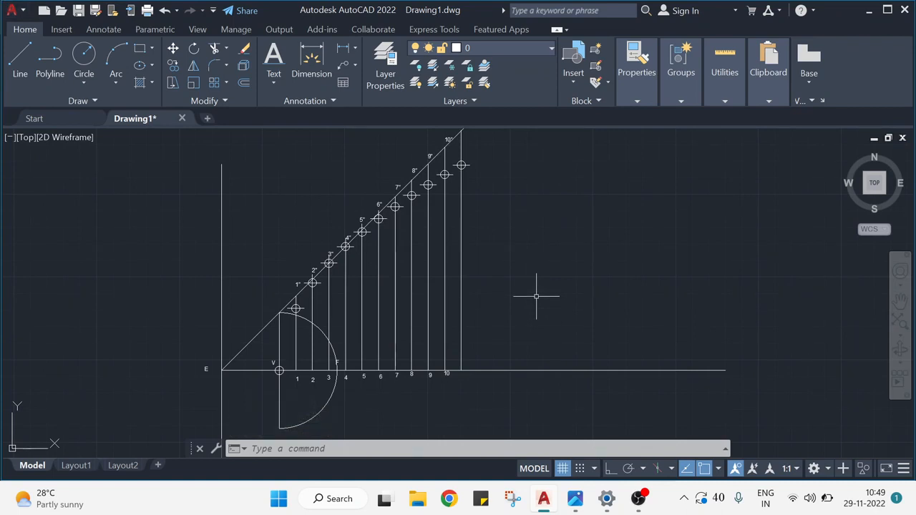
# Draw a fit spline from vertex V through the curve points on verticals 1 to 10, ending at the point on the last vertical.
pyautogui.write('sp')
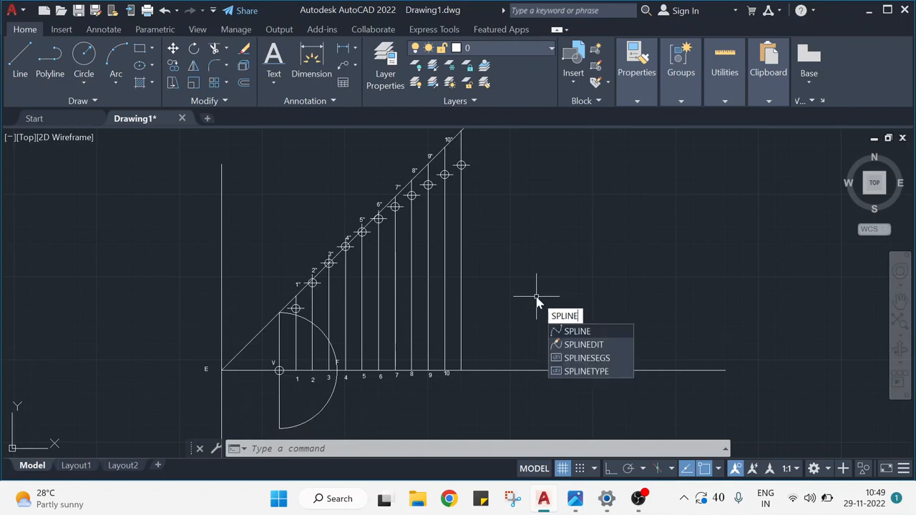
pyautogui.press('Return')
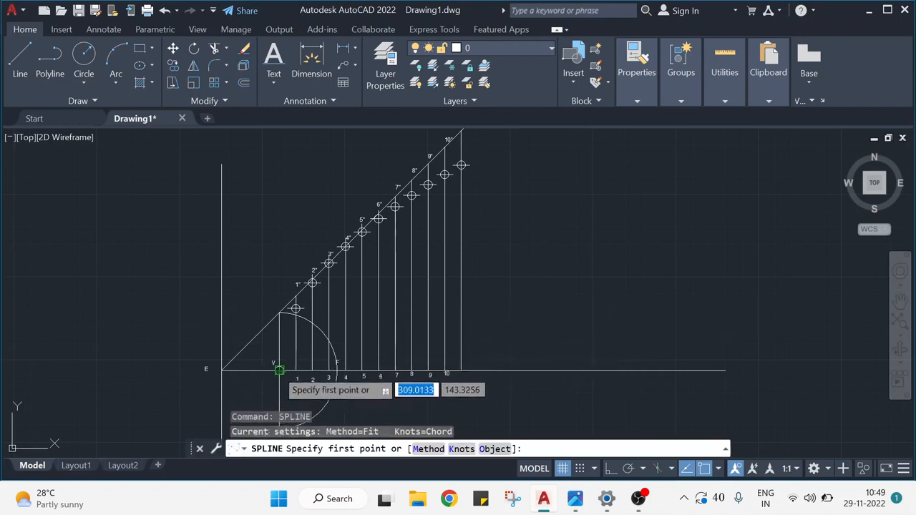
pyautogui.click(279, 370)
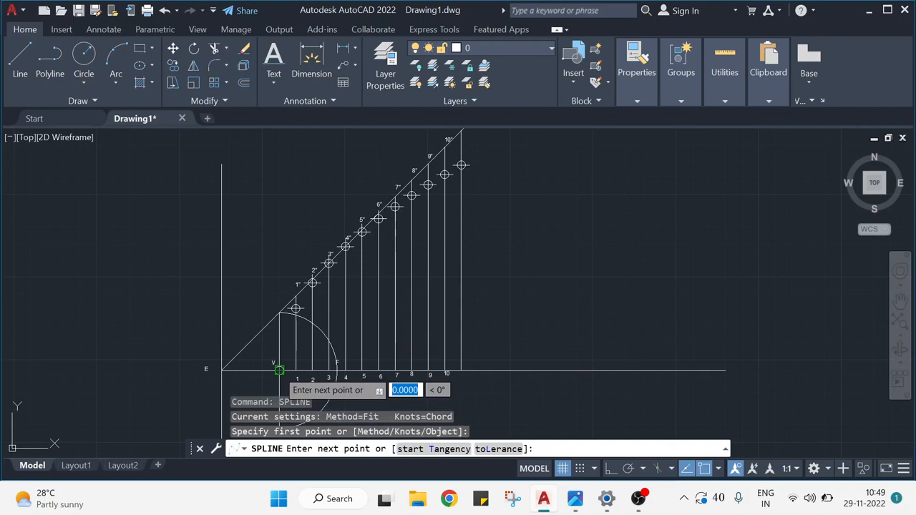
pyautogui.click(296, 309)
pyautogui.click(312, 283)
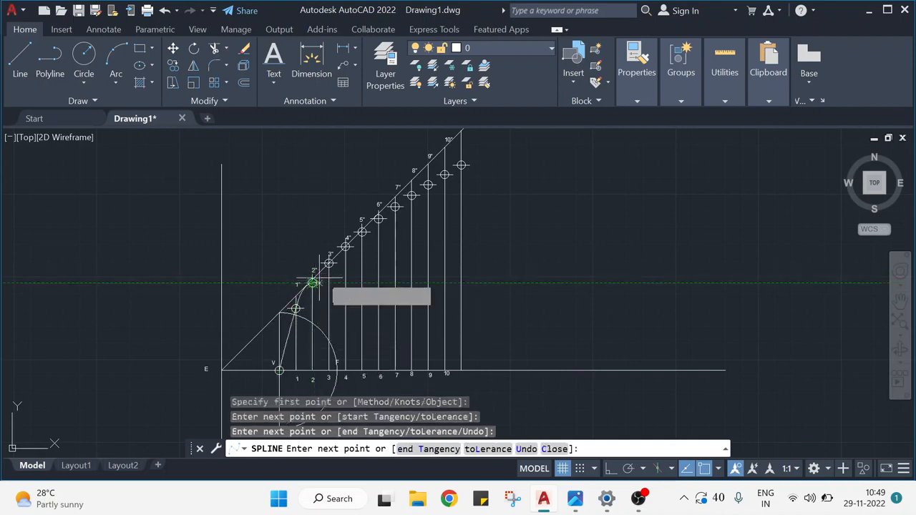
pyautogui.click(328, 264)
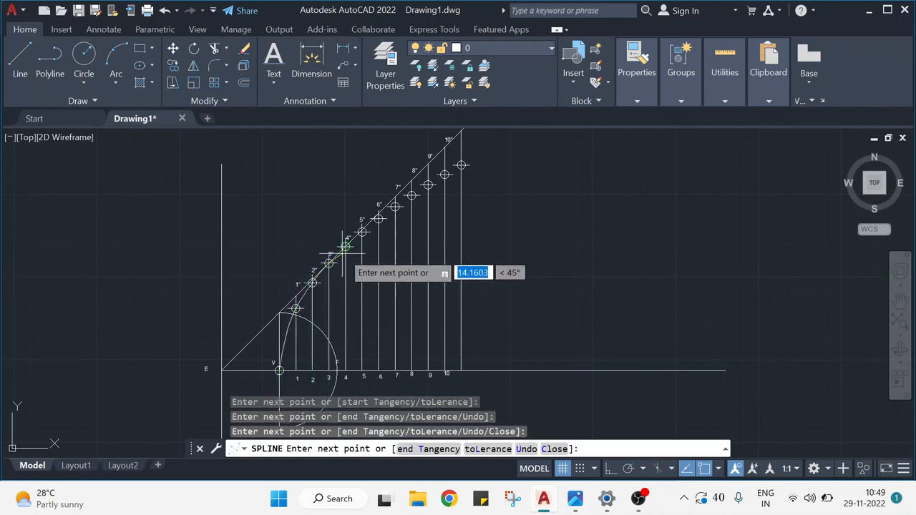
pyautogui.click(345, 246)
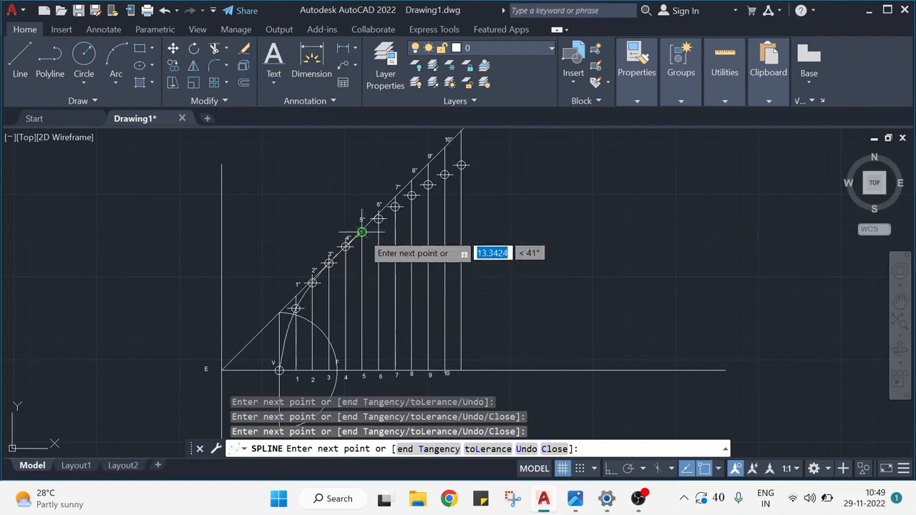
pyautogui.click(362, 232)
pyautogui.click(379, 218)
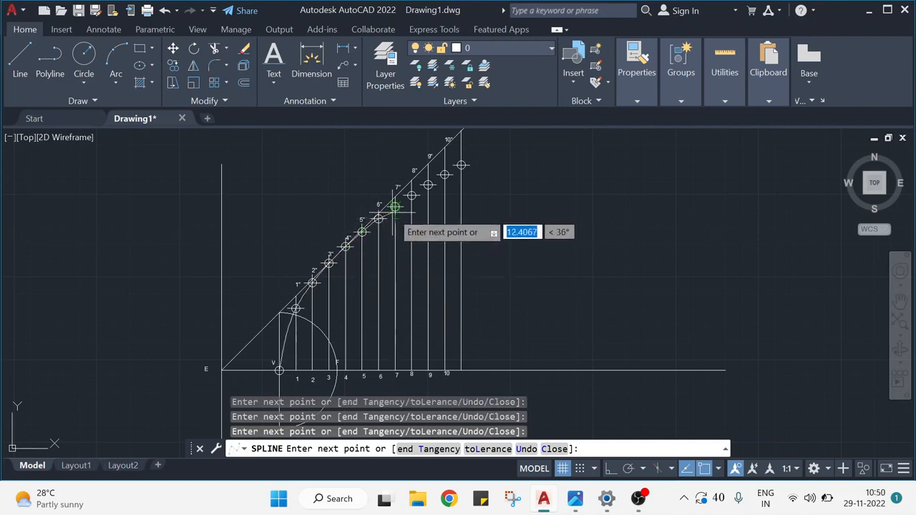
pyautogui.click(396, 207)
pyautogui.click(412, 196)
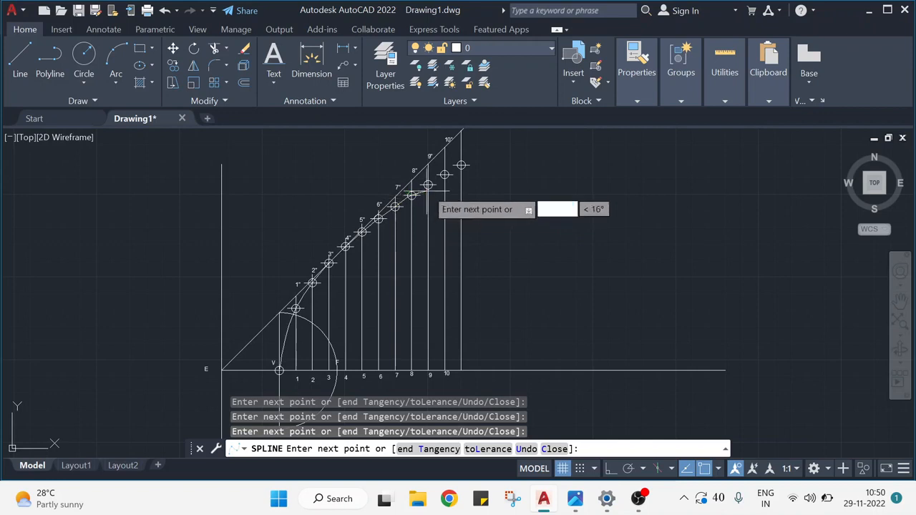
pyautogui.click(428, 185)
pyautogui.click(444, 175)
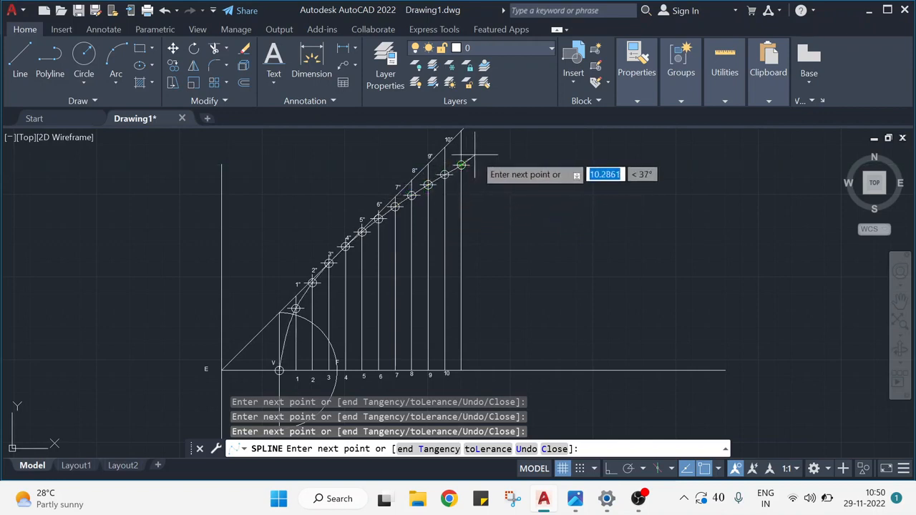
pyautogui.press('Return')
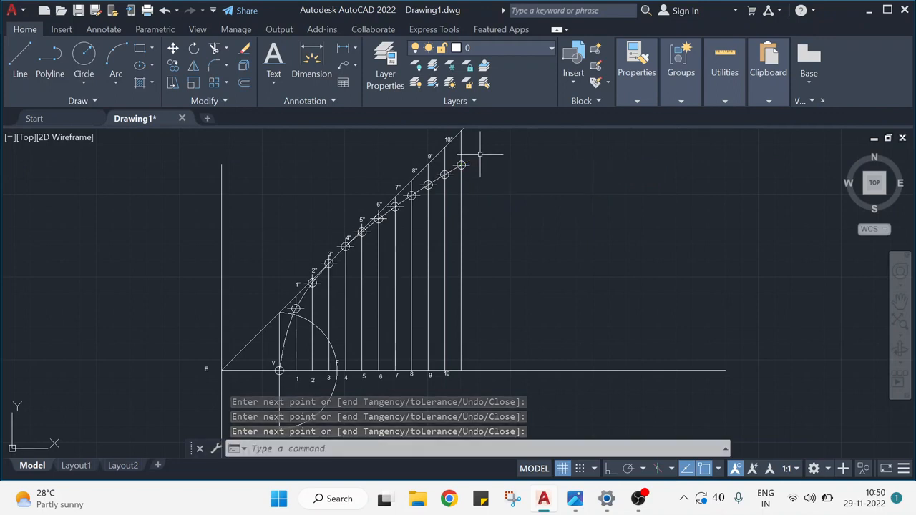
pyautogui.press('Escape')
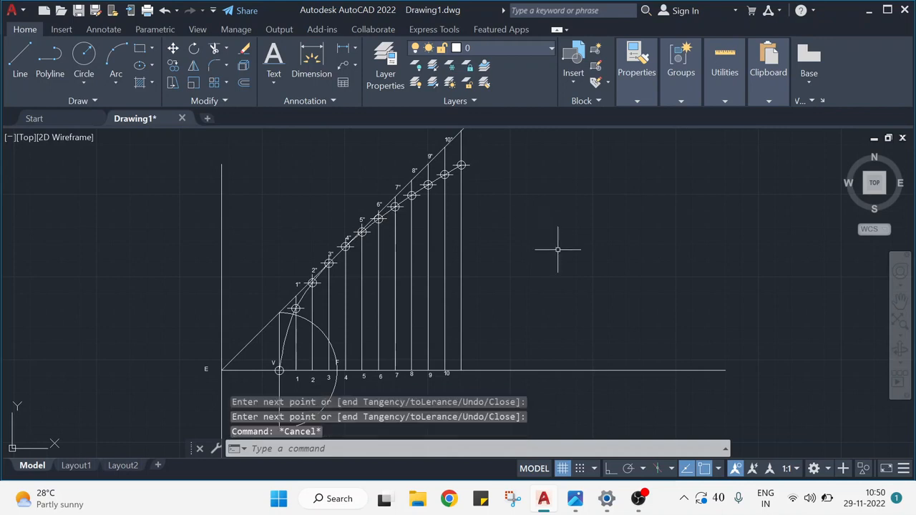
pyautogui.press('Escape')
pyautogui.press('Escape')
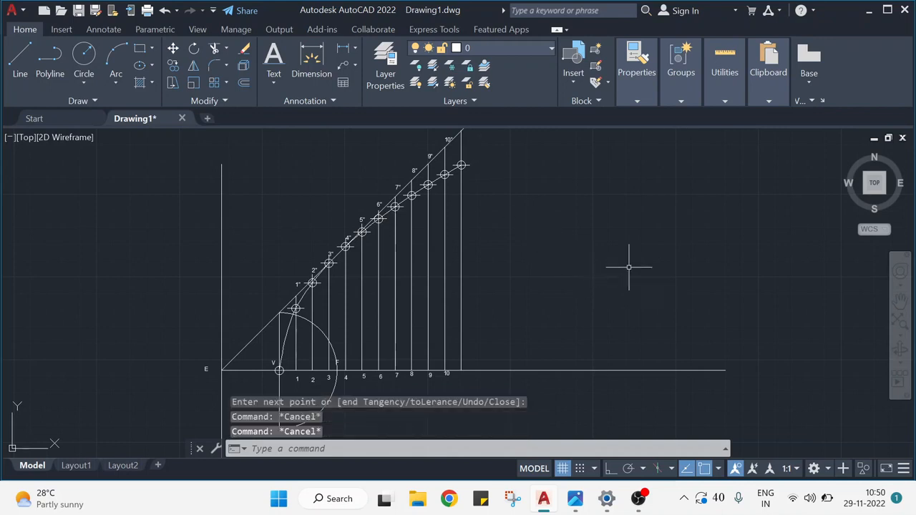
# Set the point style's size to 1% relative to the screen.
pyautogui.write('d')
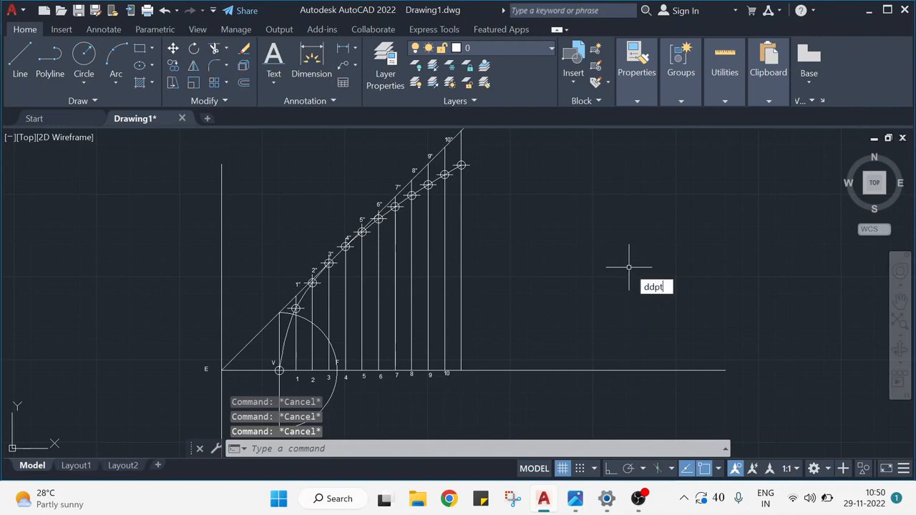
pyautogui.write('dpt')
pyautogui.press('Return')
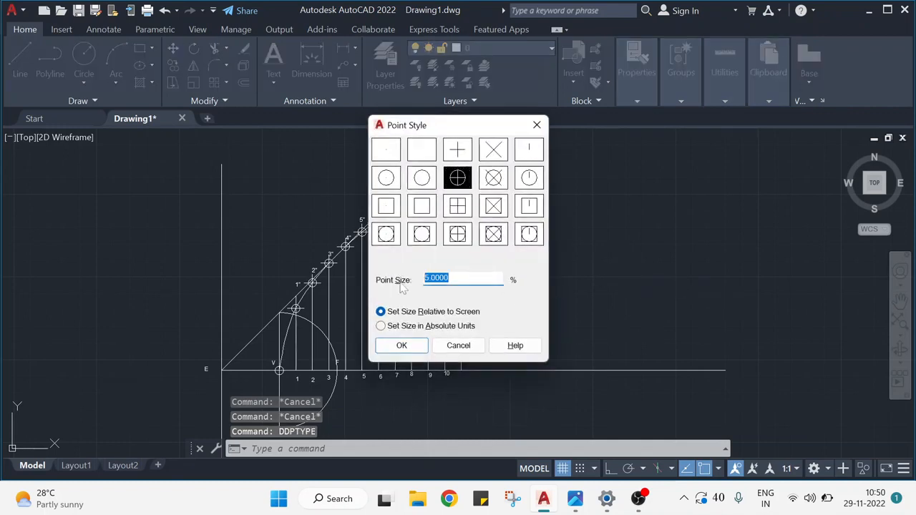
pyautogui.write('1')
pyautogui.press('Return')
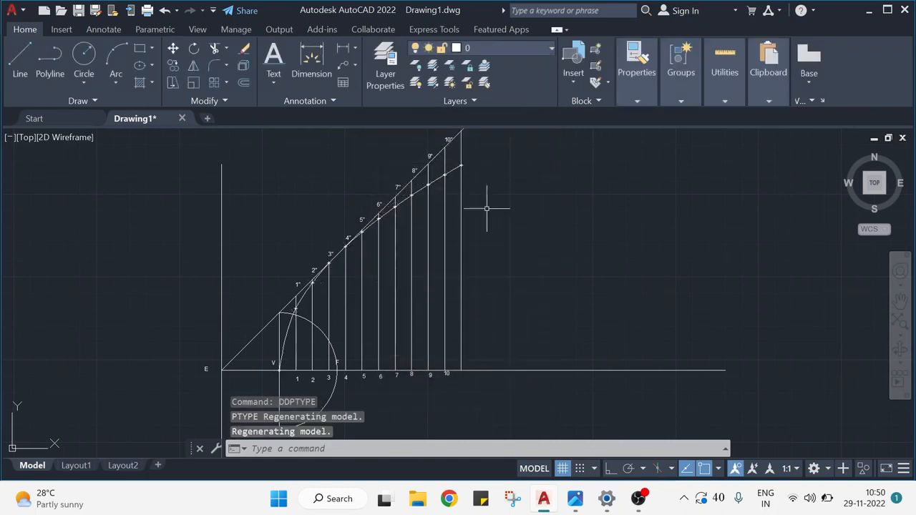
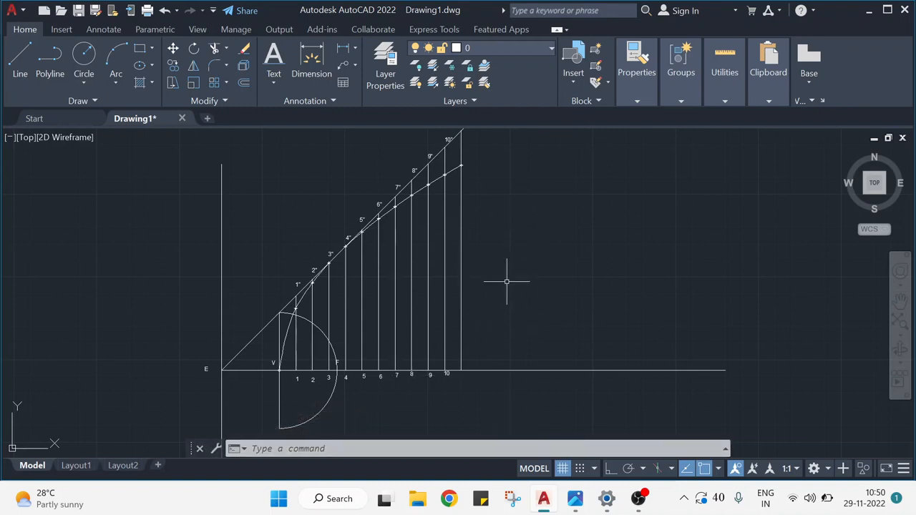
# Colour the eleven verticals beyond V, the upper vertical at V, both segments of the inclined line from E, and the arc through F dark grey.
pyautogui.click(462, 244)
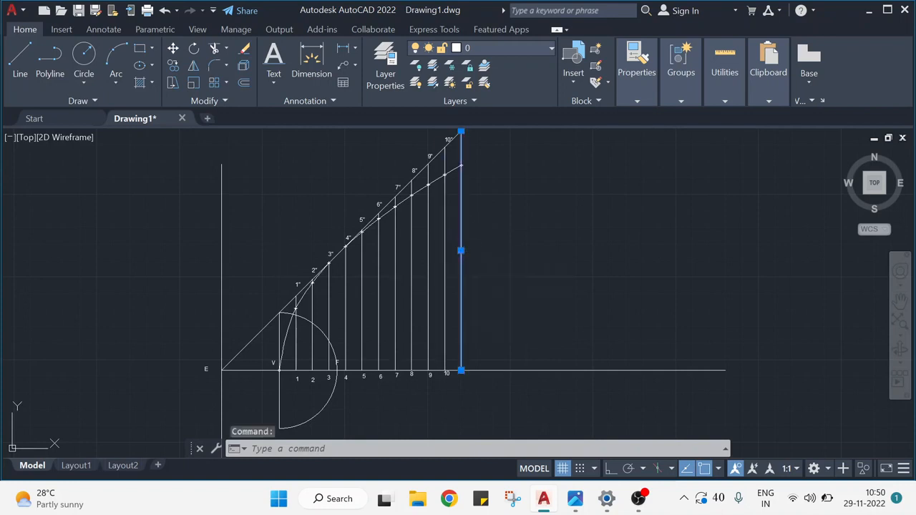
pyautogui.click(446, 256)
pyautogui.click(428, 261)
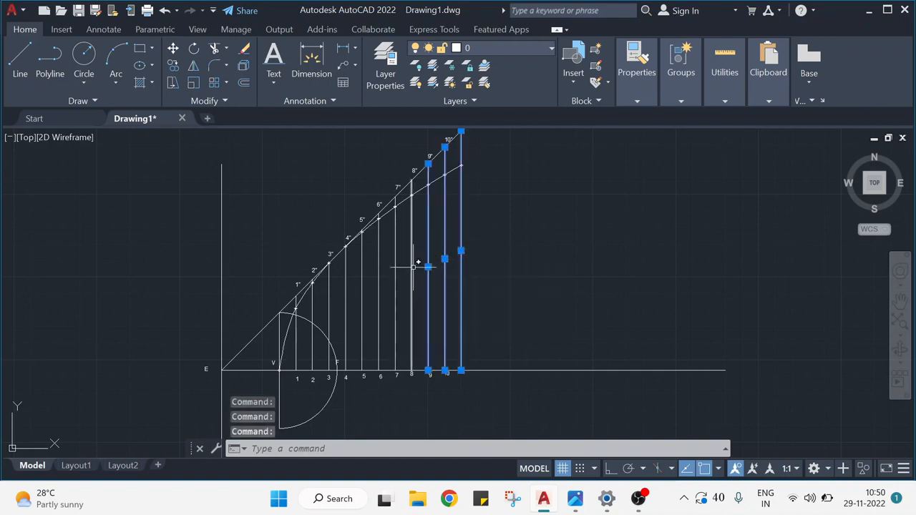
pyautogui.click(407, 274)
pyautogui.click(395, 280)
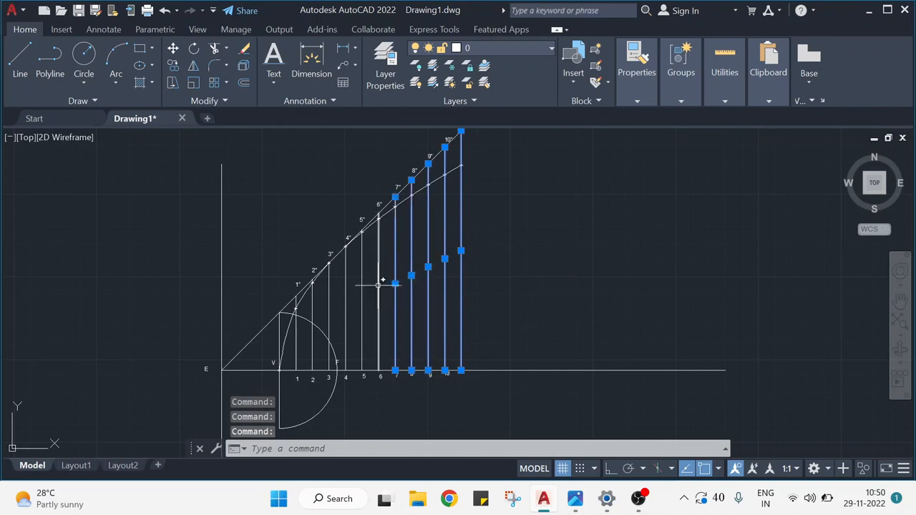
pyautogui.click(379, 286)
pyautogui.click(361, 287)
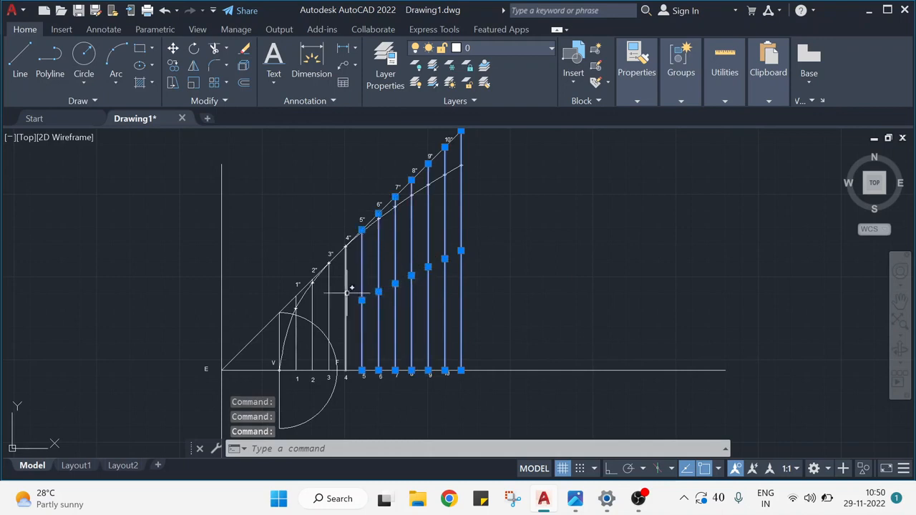
pyautogui.click(346, 288)
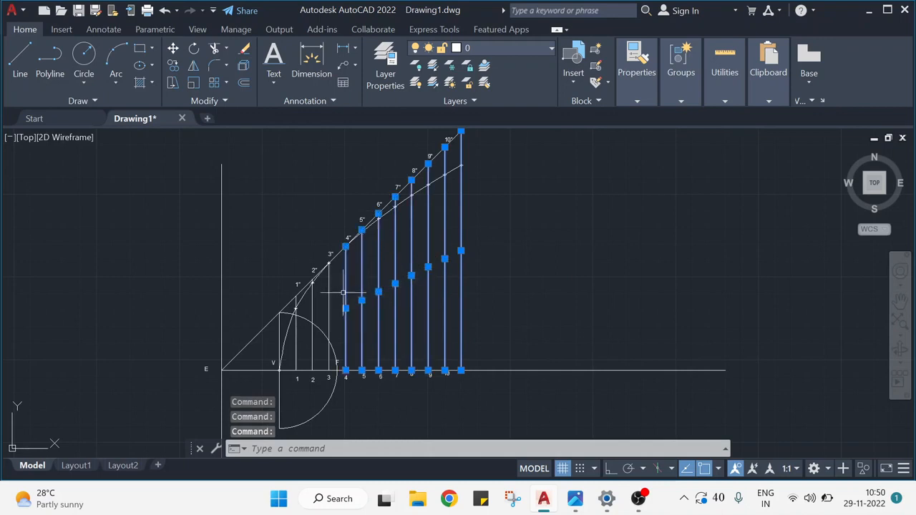
pyautogui.click(328, 296)
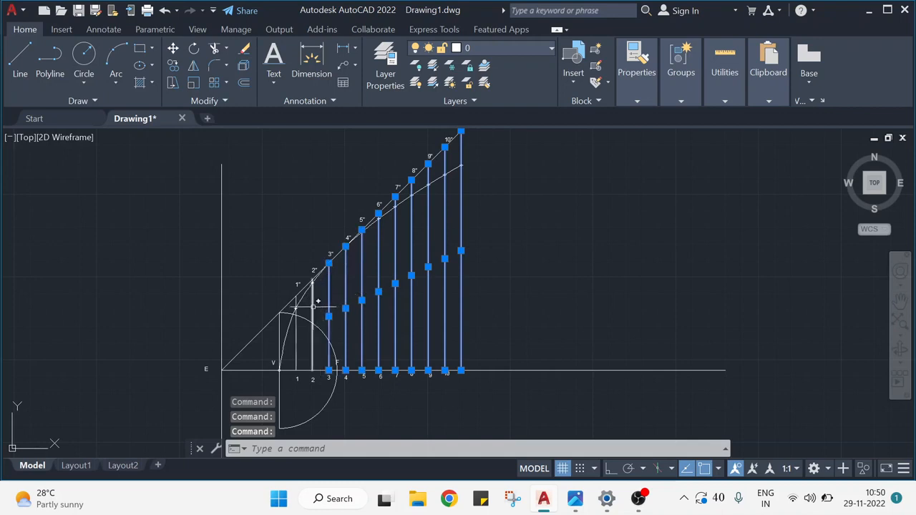
pyautogui.click(313, 302)
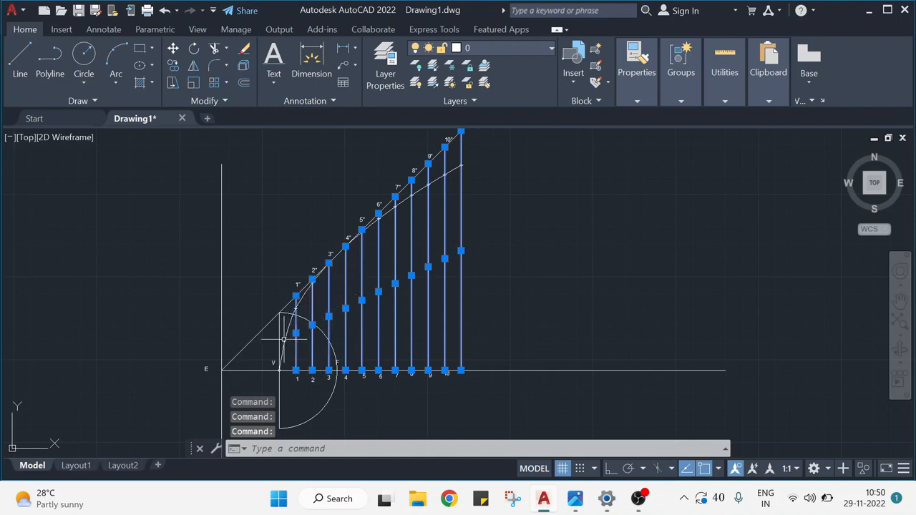
pyautogui.click(247, 345)
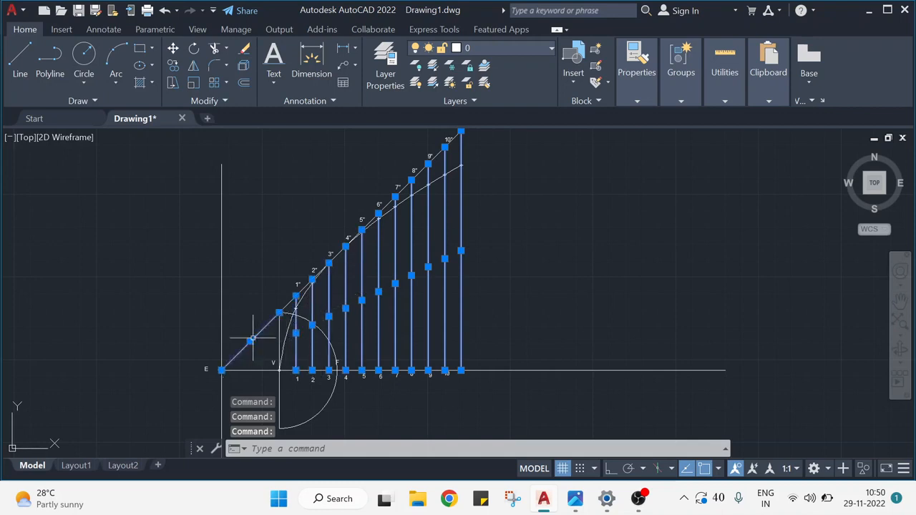
pyautogui.click(286, 305)
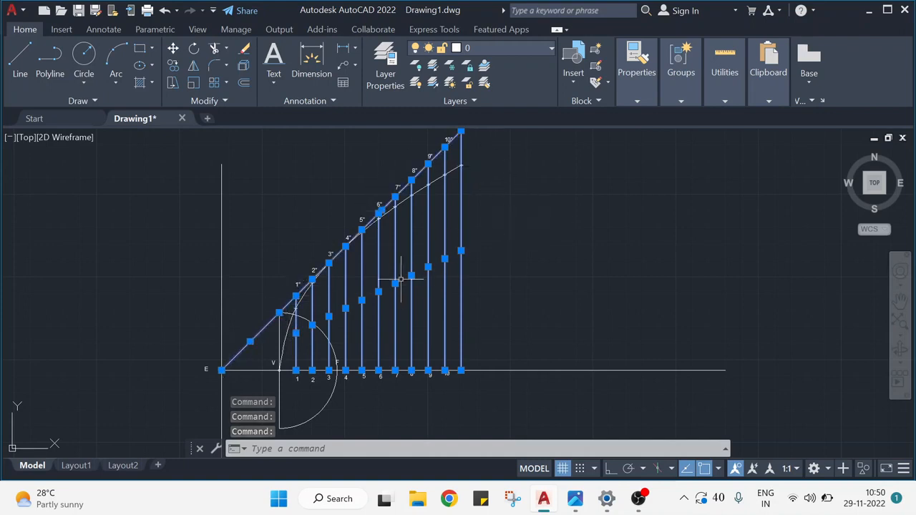
pyautogui.click(328, 331)
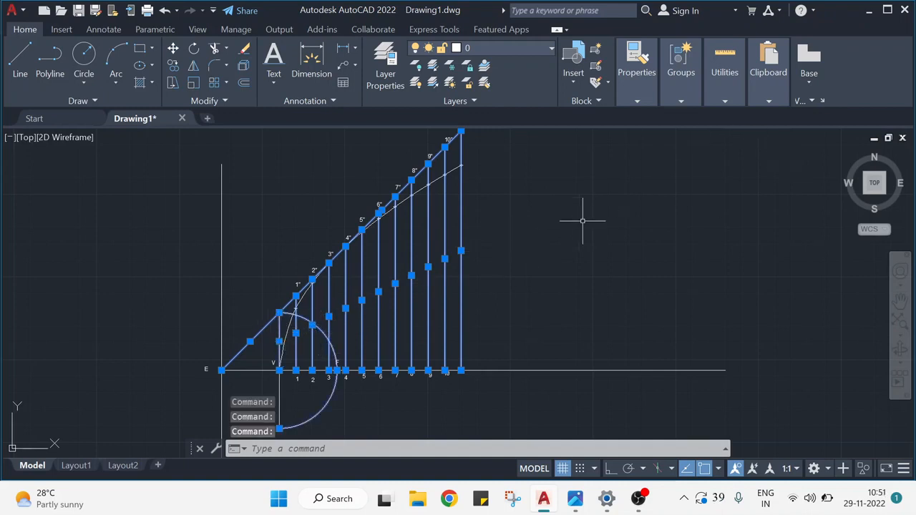
pyautogui.click(637, 101)
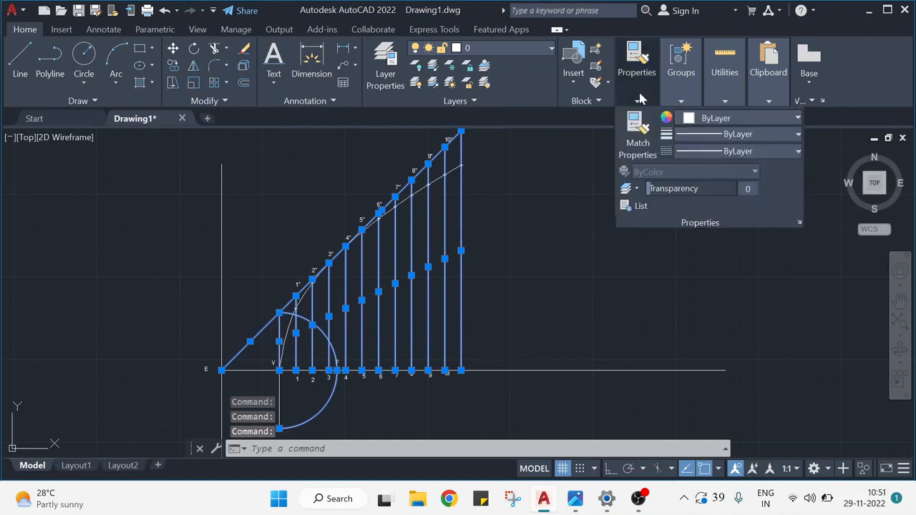
pyautogui.click(691, 119)
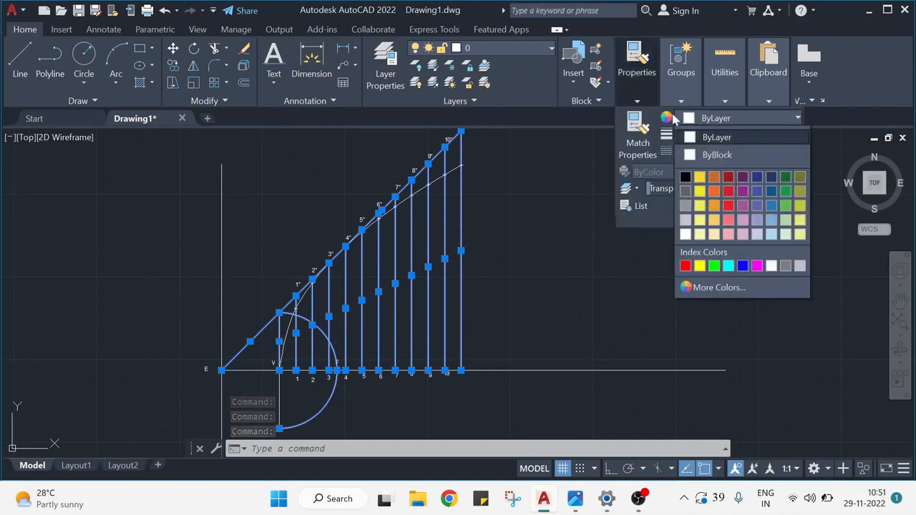
pyautogui.click(683, 192)
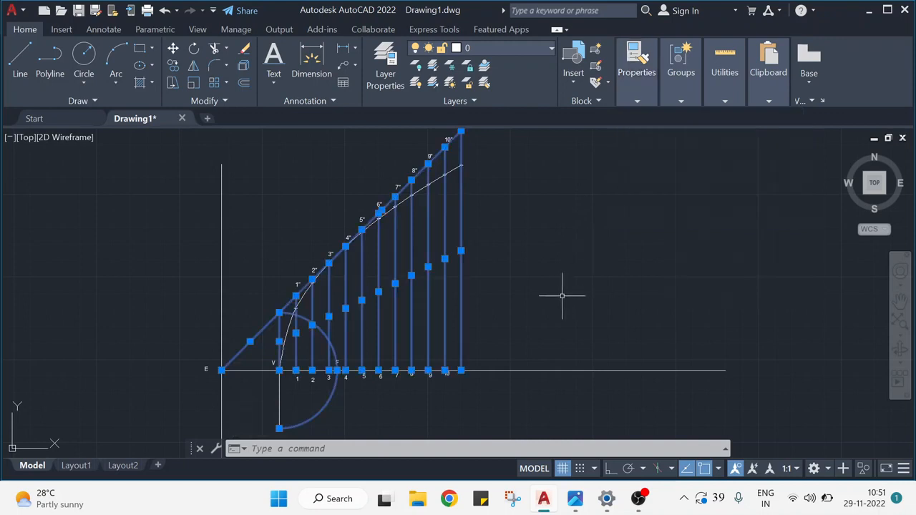
pyautogui.press('Escape')
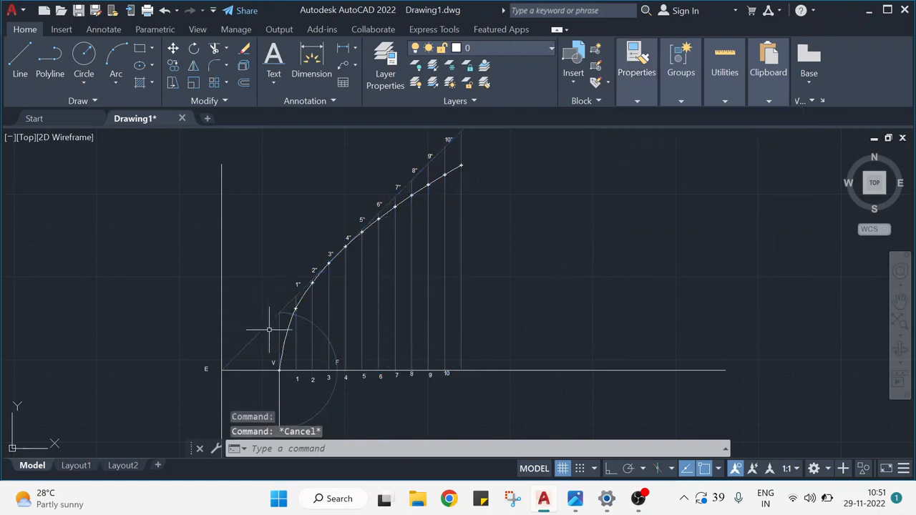
# Set the colour of the parabola spline through the curve points to yellow (248,215,49).
pyautogui.click(445, 175)
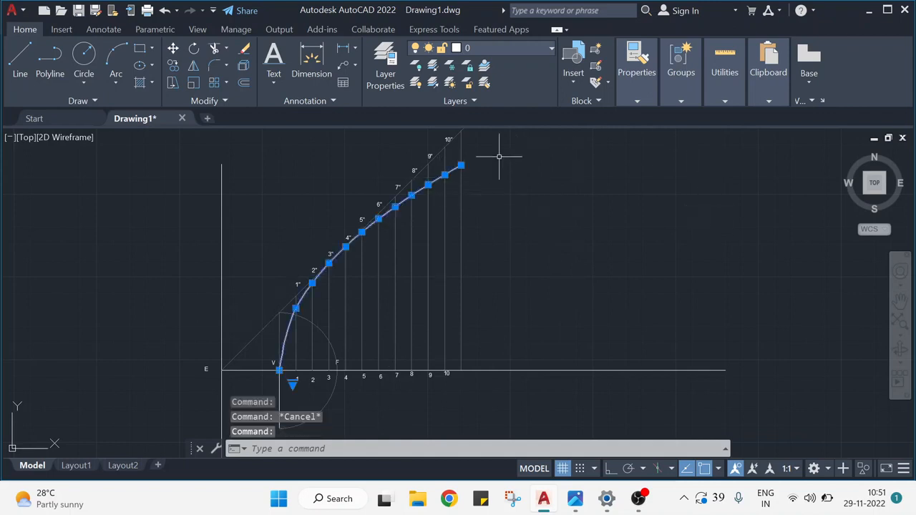
pyautogui.moveTo(633, 101)
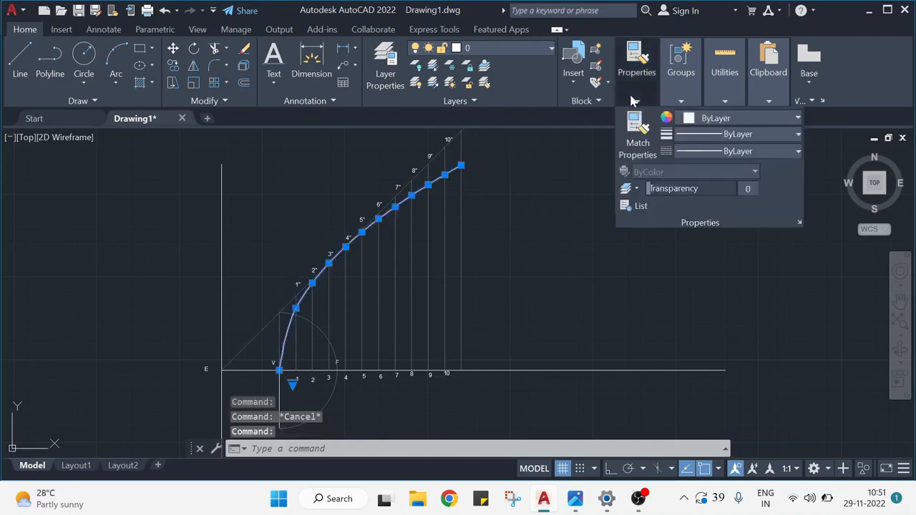
pyautogui.click(716, 122)
pyautogui.click(698, 177)
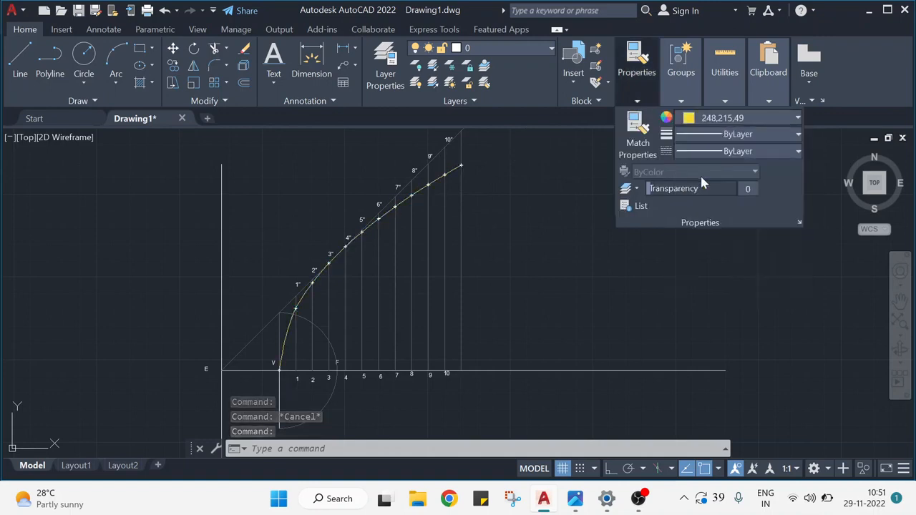
pyautogui.press('Escape')
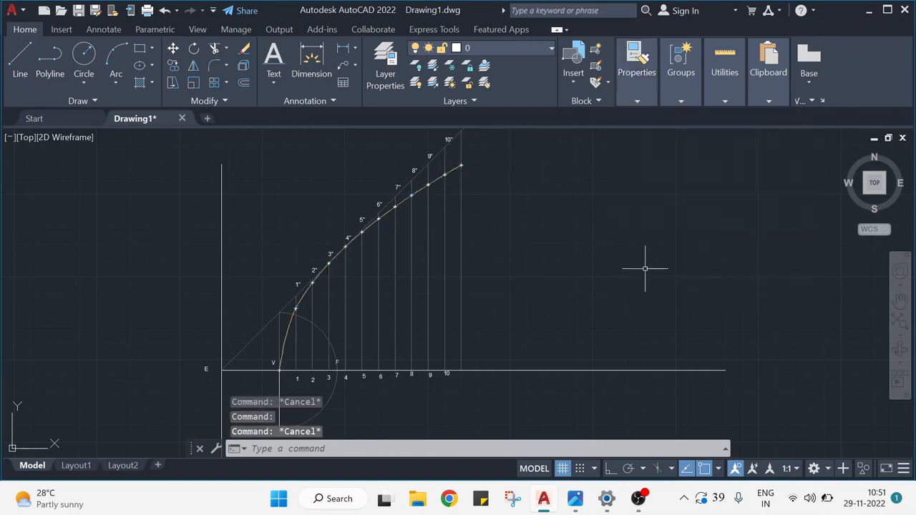
# Mirror the spline, all verticals above the axis including V's, and both inclined line segments about the horizontal axis through E, keeping the source objects.
pyautogui.moveTo(645, 268); pyautogui.dragTo(637, 242, button='middle')
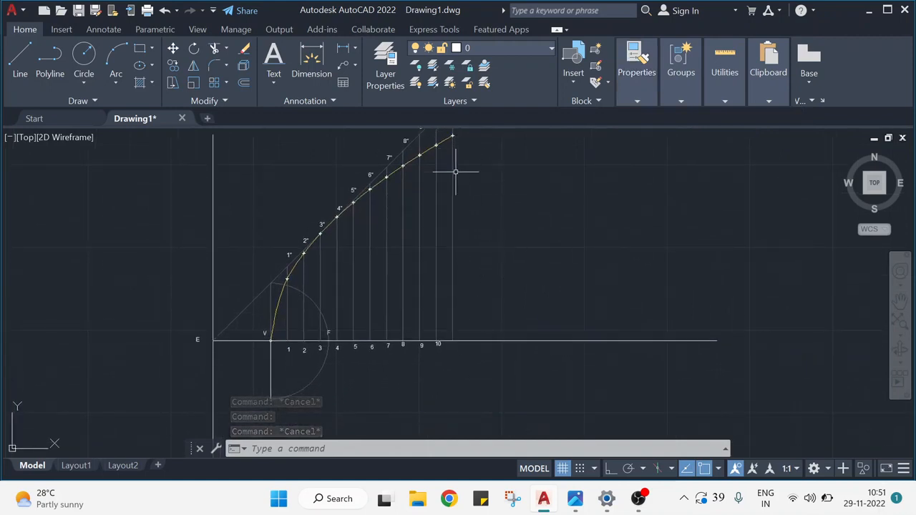
pyautogui.click(194, 67)
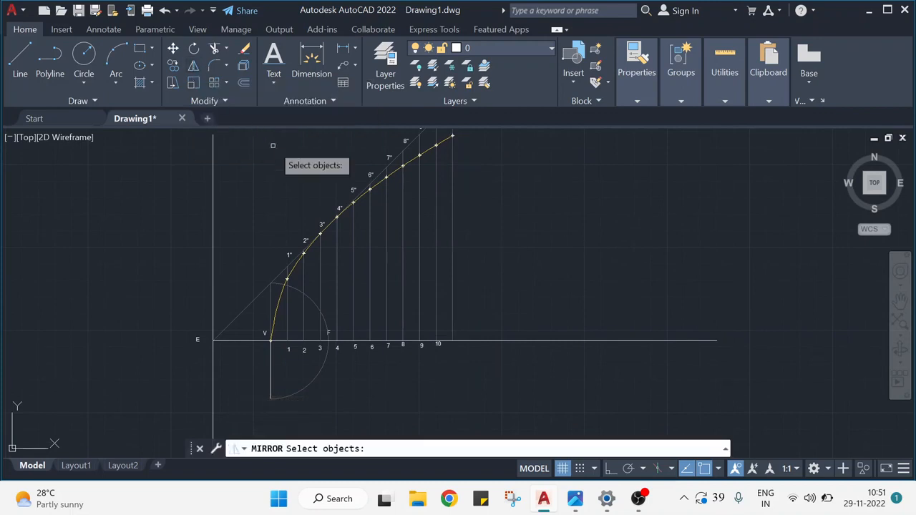
pyautogui.click(453, 246)
pyautogui.click(436, 252)
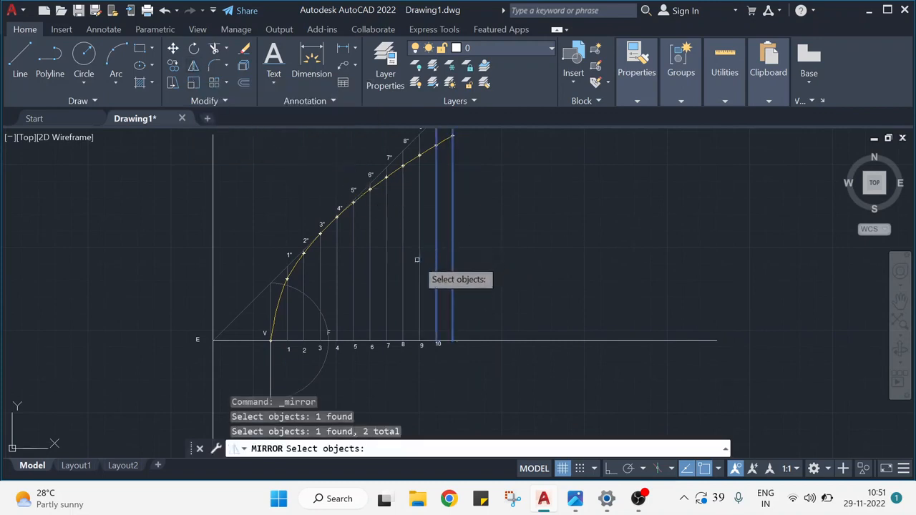
pyautogui.click(420, 256)
pyautogui.press('Escape')
pyautogui.click(419, 256)
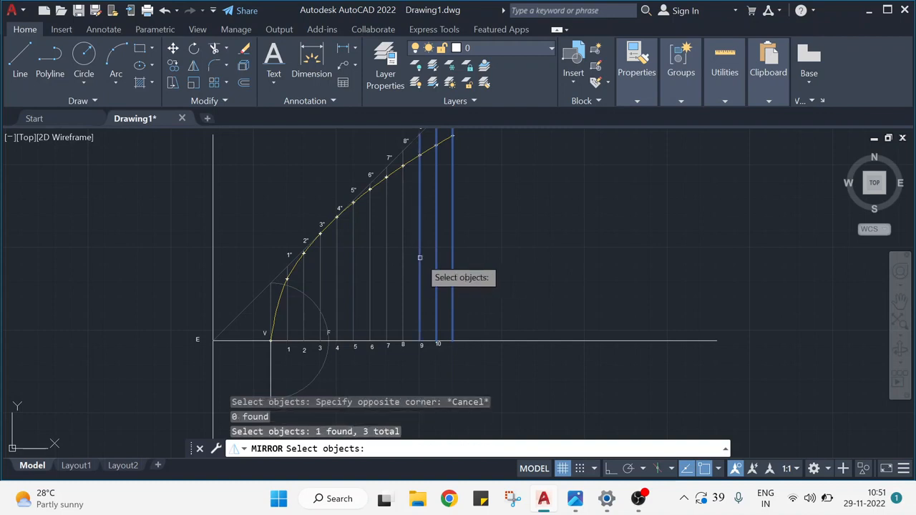
pyautogui.click(402, 263)
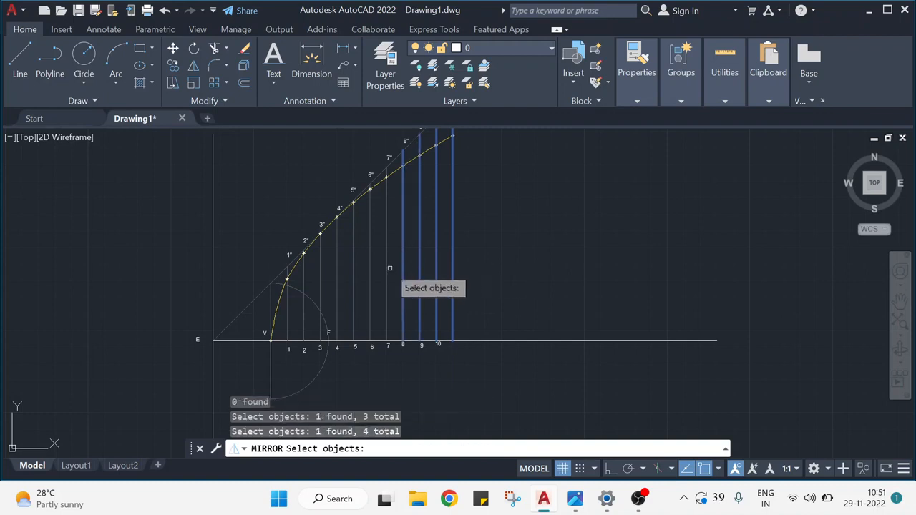
pyautogui.click(386, 272)
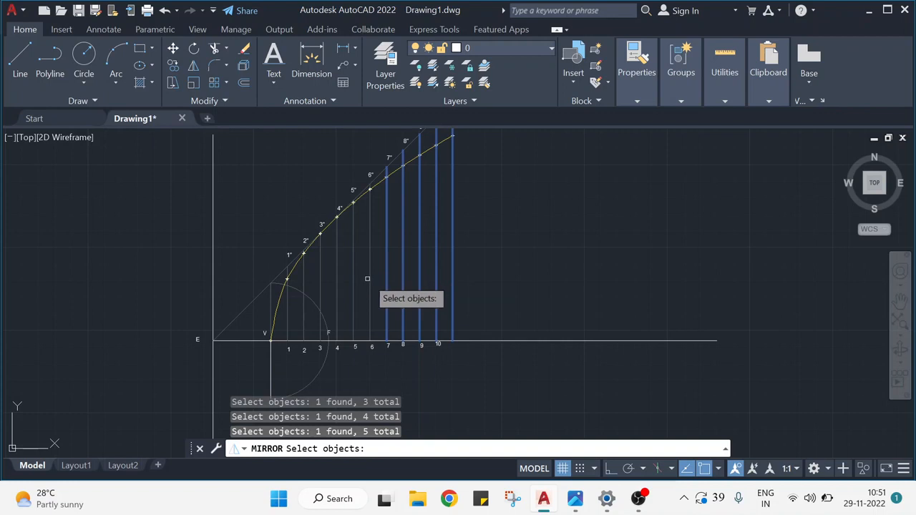
pyautogui.click(370, 279)
pyautogui.click(354, 282)
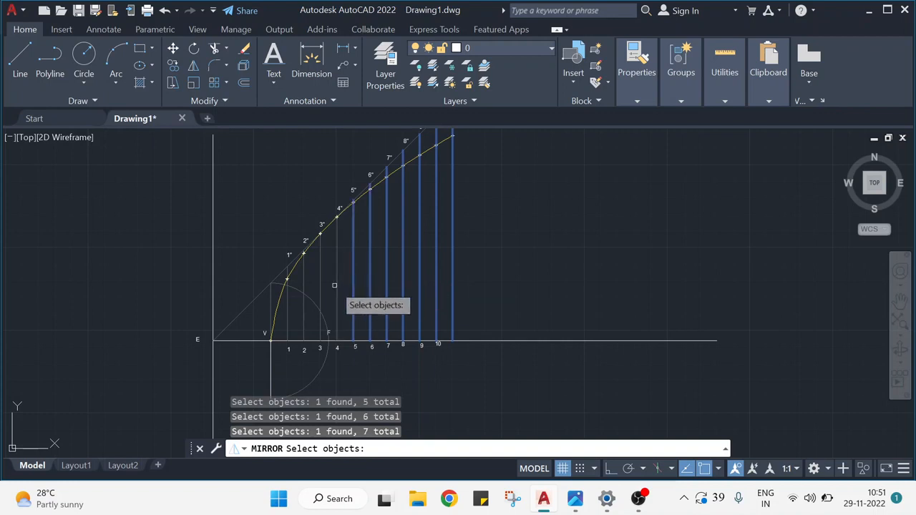
pyautogui.click(336, 285)
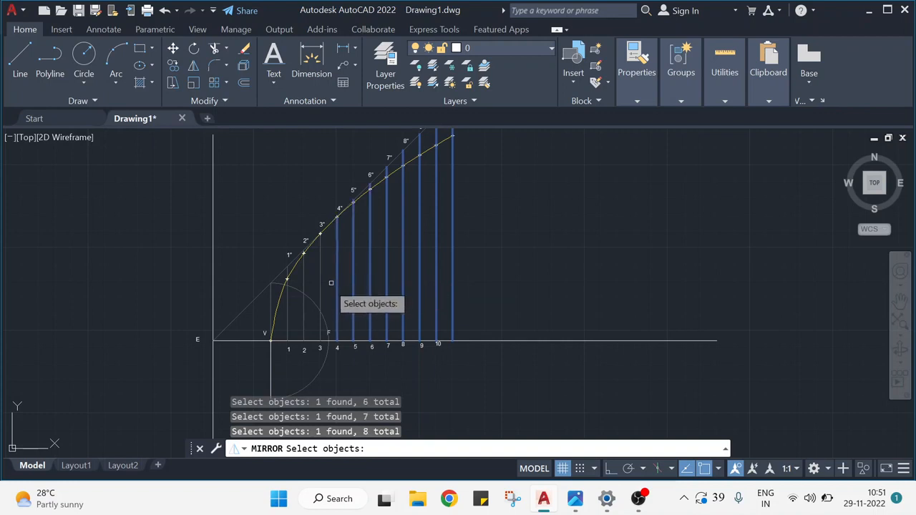
pyautogui.click(319, 285)
pyautogui.click(303, 283)
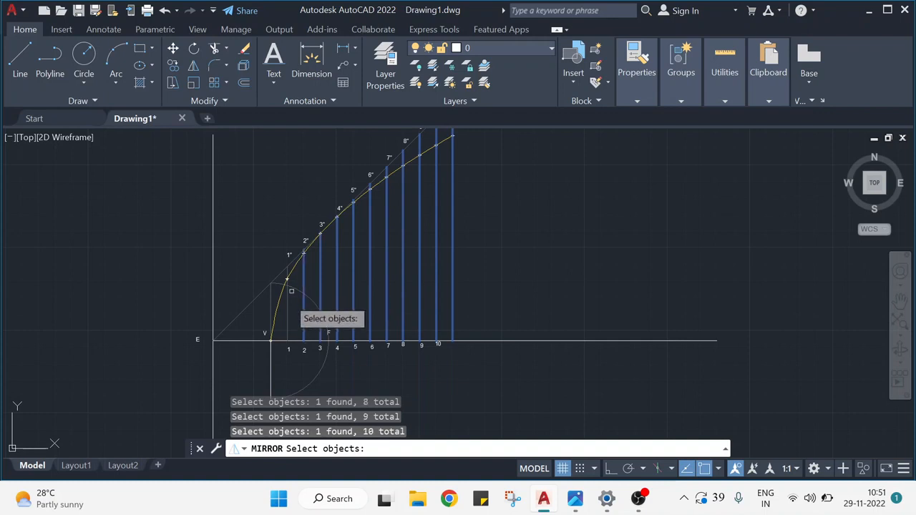
pyautogui.click(287, 310)
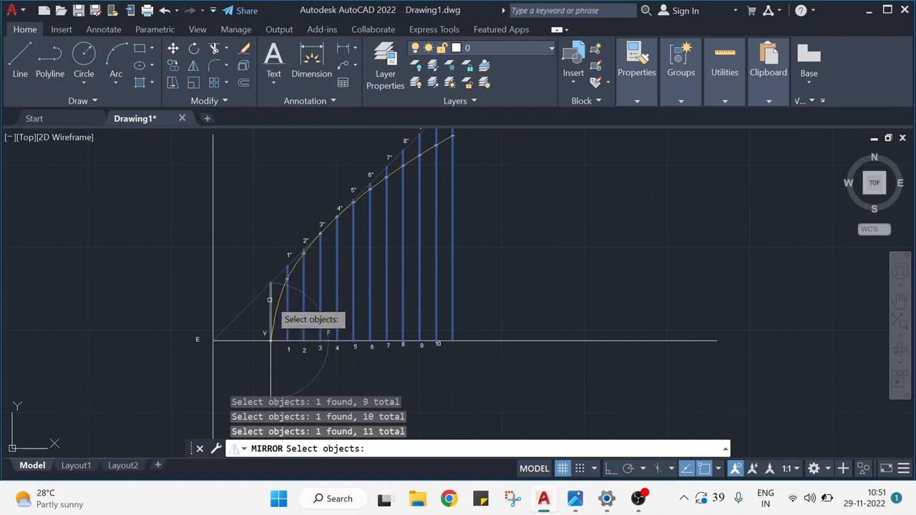
pyautogui.click(271, 306)
pyautogui.click(253, 297)
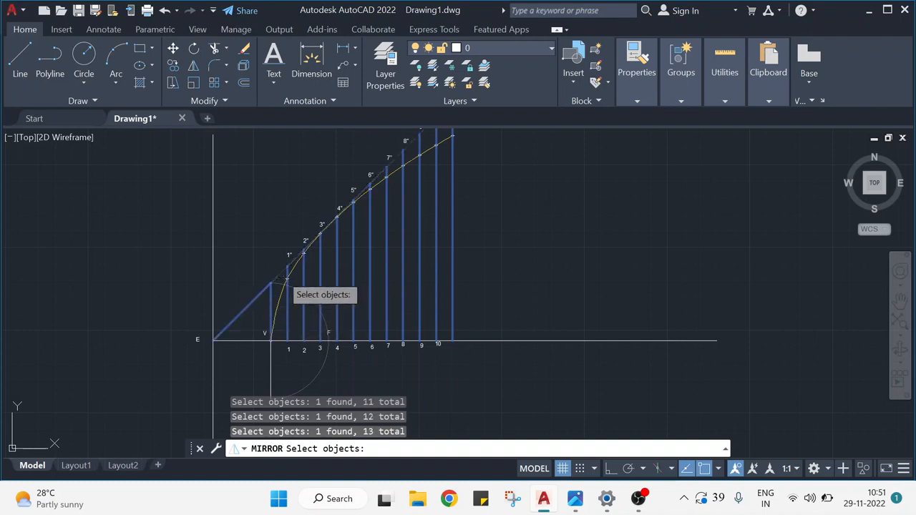
pyautogui.click(281, 276)
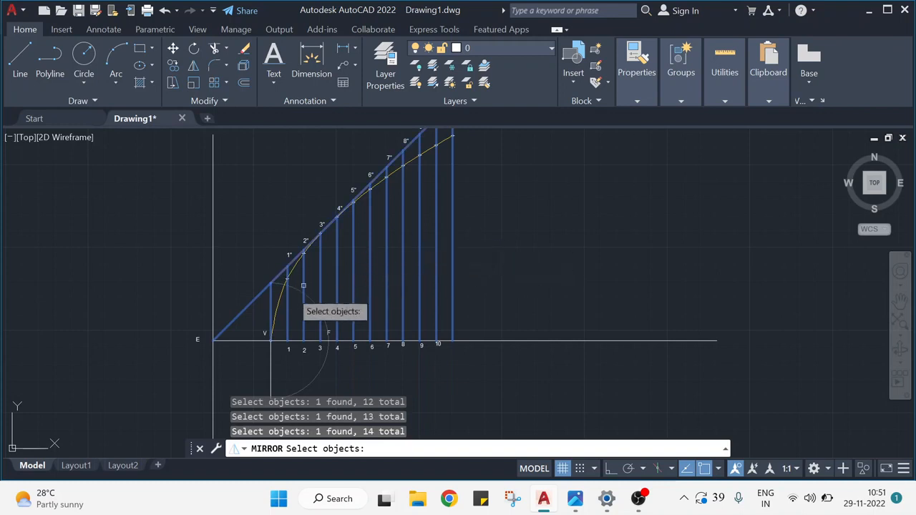
pyautogui.click(278, 298)
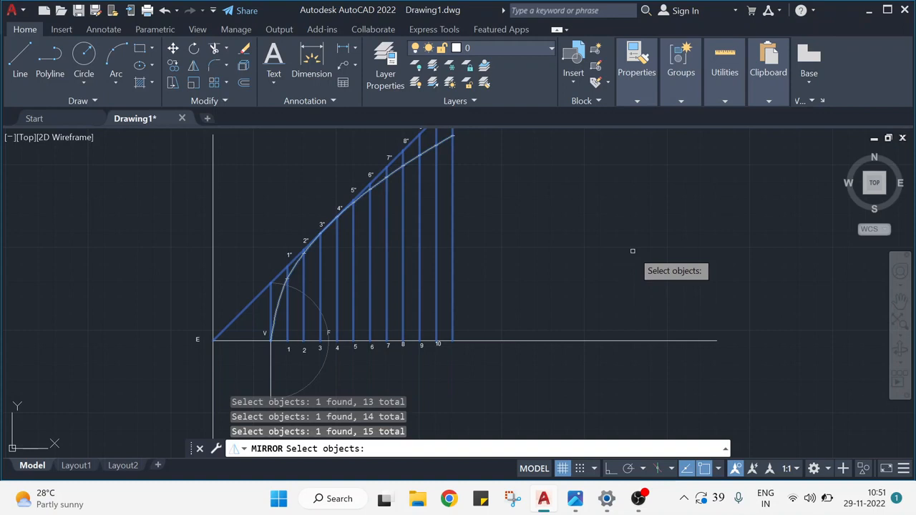
pyautogui.press('Return')
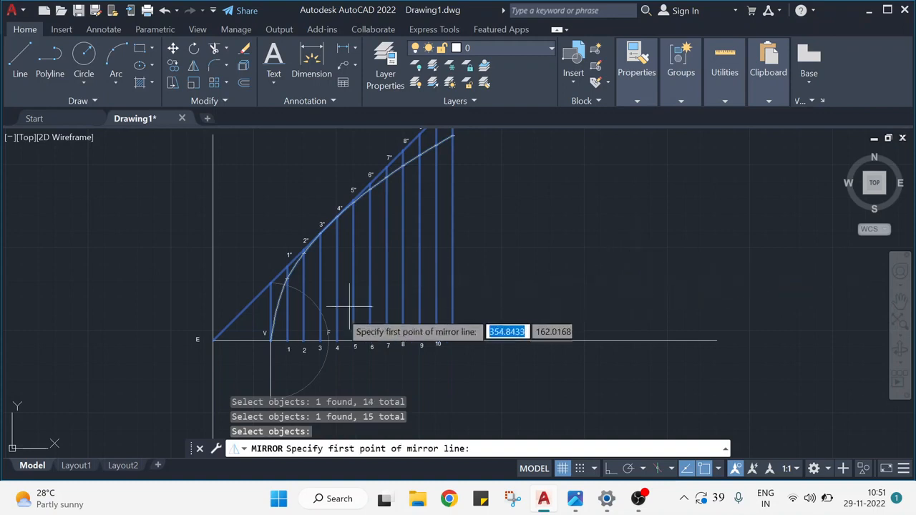
pyautogui.click(213, 339)
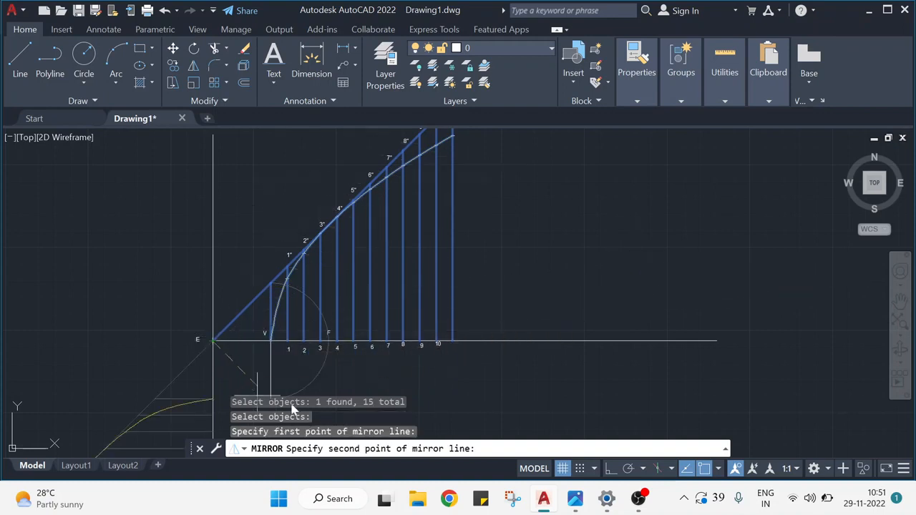
pyautogui.click(452, 342)
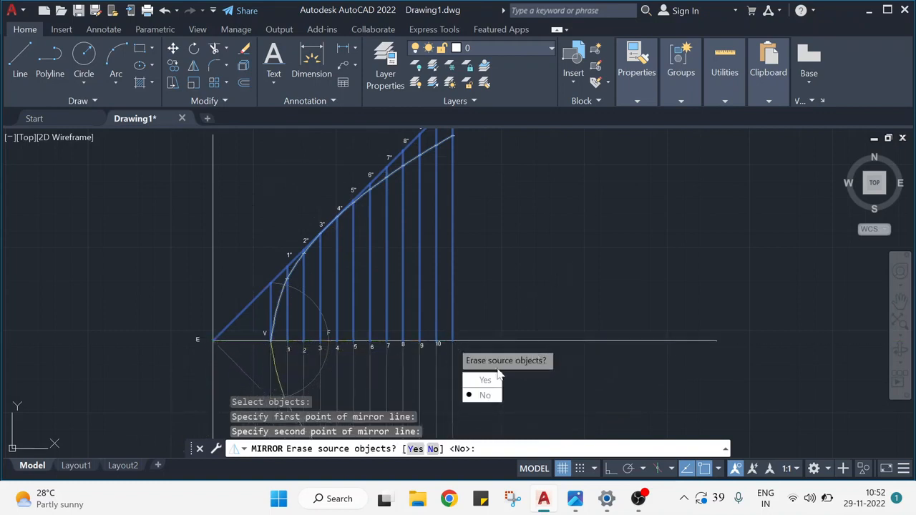
pyautogui.click(485, 396)
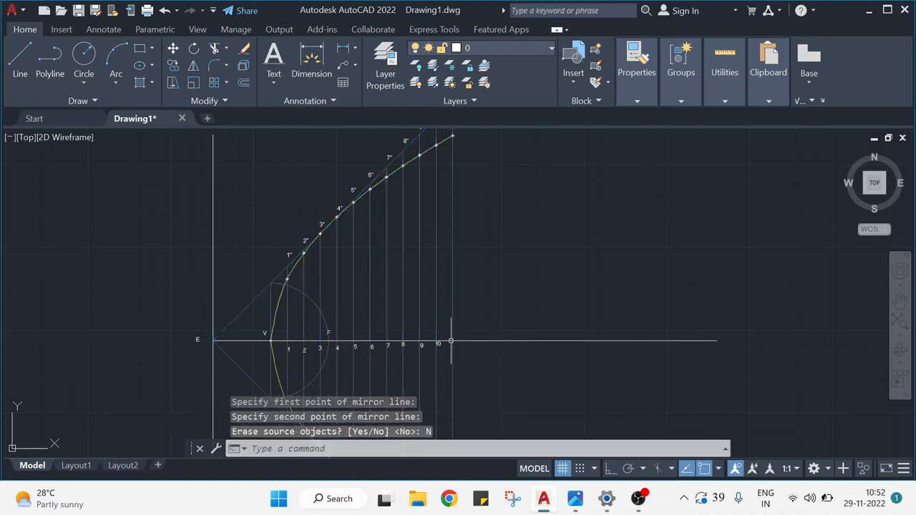
# Label the first three verticals' lower ends along the mirrored inclined line 1', 2' and 3' in single-line text, height 2.5, rotation 0.
pyautogui.moveTo(638, 243); pyautogui.dragTo(642, 199, button='middle')
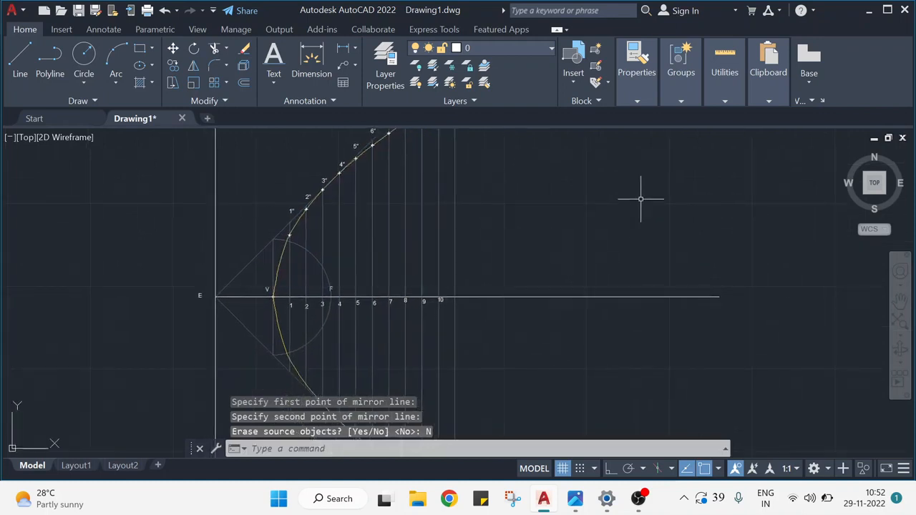
pyautogui.scroll(-2, 635, 246)
pyautogui.moveTo(640, 244)
pyautogui.mouseDown(button='middle')
pyautogui.moveTo(609, 255)
pyautogui.moveTo(561, 236)
pyautogui.mouseUp(button='middle')
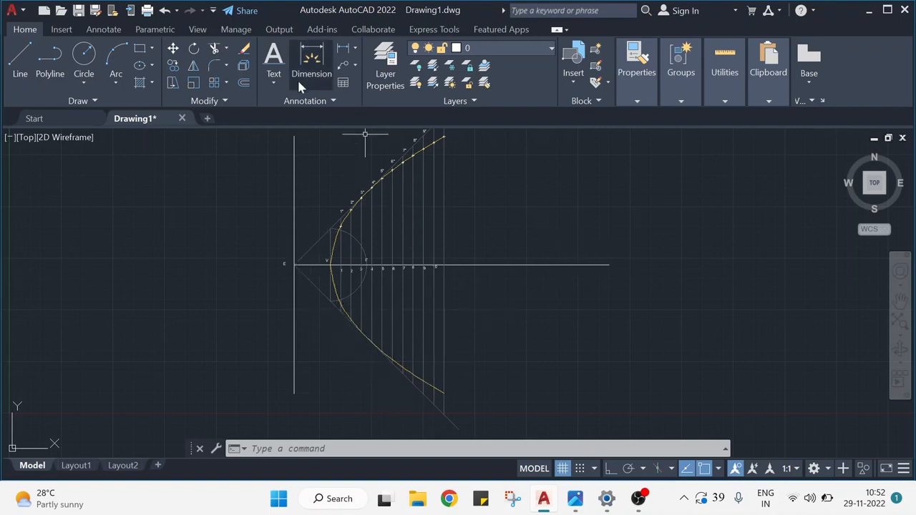
pyautogui.click(274, 82)
pyautogui.click(306, 136)
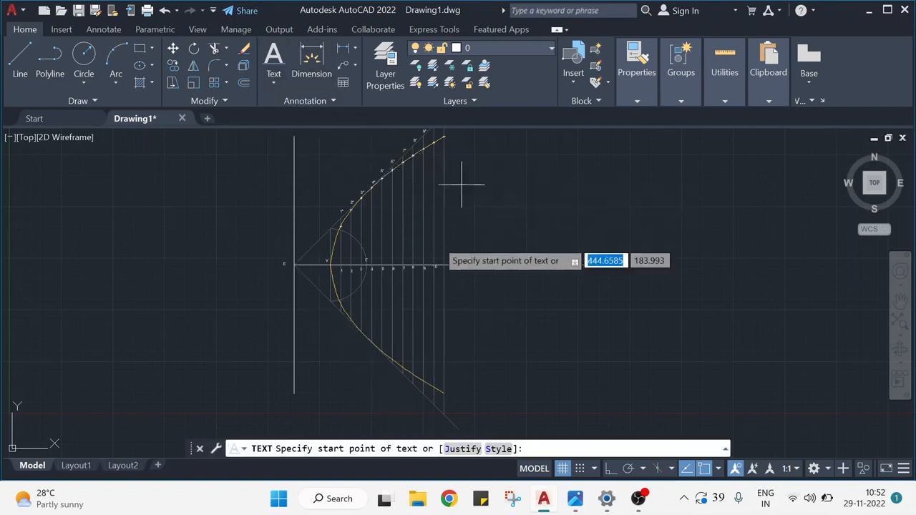
pyautogui.scroll(1, 351, 304)
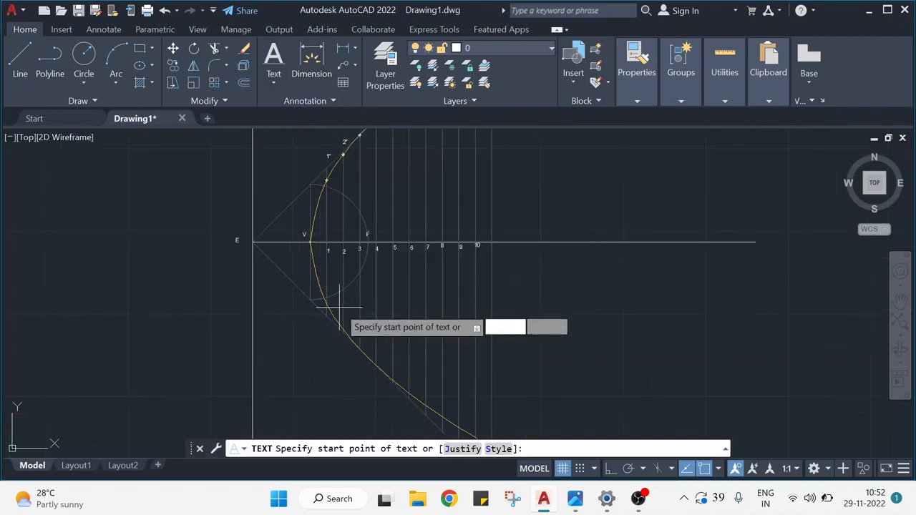
pyautogui.scroll(2, 309, 308)
pyautogui.click(305, 303)
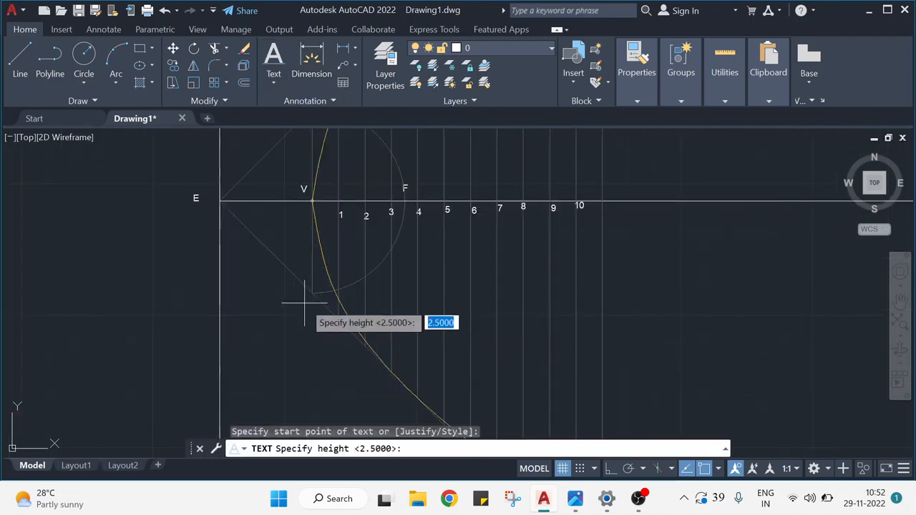
pyautogui.press('Return')
pyautogui.press('Return')
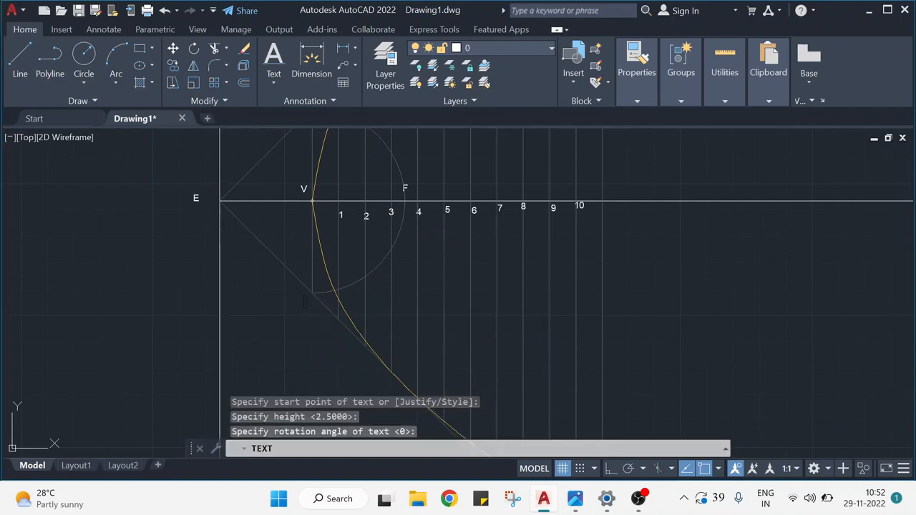
pyautogui.click(335, 331)
pyautogui.write('1')
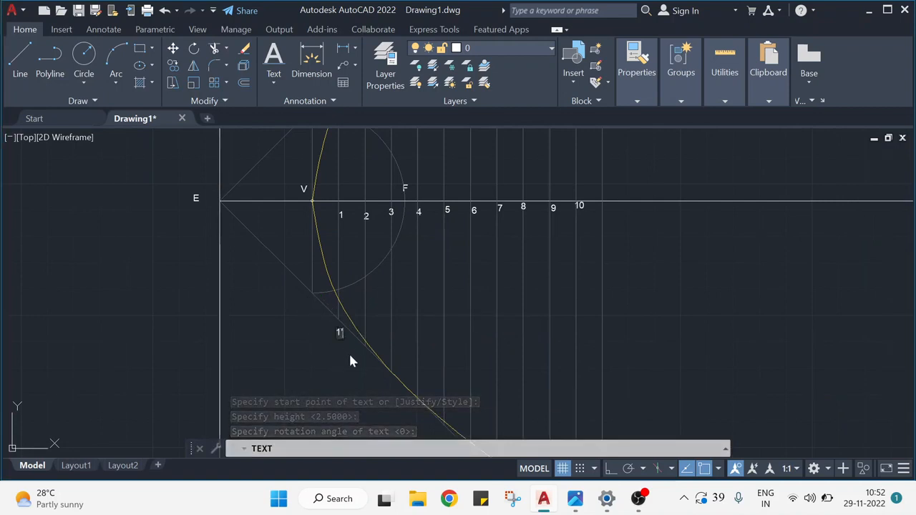
pyautogui.write("'")
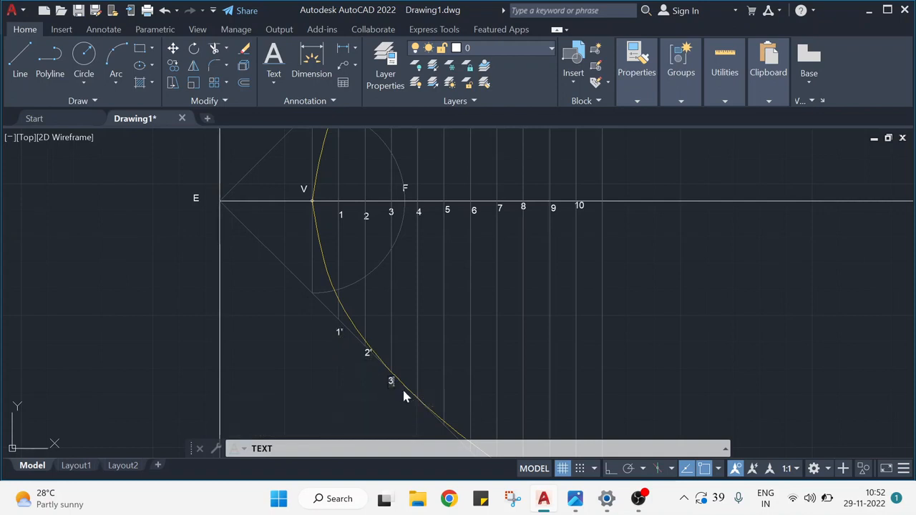
# Continue the single-line text labels with 4', 5' and 6' at the next verticals' ends along the lower inclined line.
pyautogui.click(416, 406)
pyautogui.write("4''")
pyautogui.scroll(2, 491, 387)
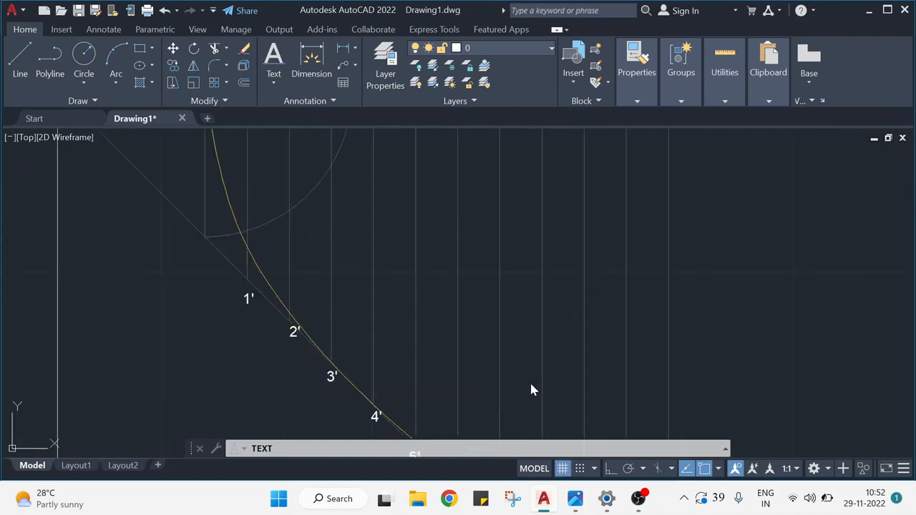
pyautogui.scroll(-2, 723, 355)
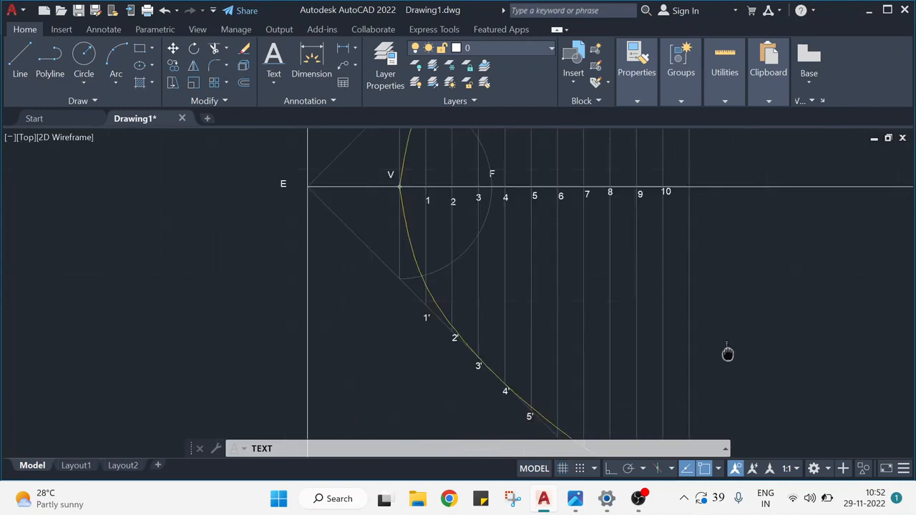
pyautogui.moveTo(728, 354); pyautogui.dragTo(645, 207, button='middle')
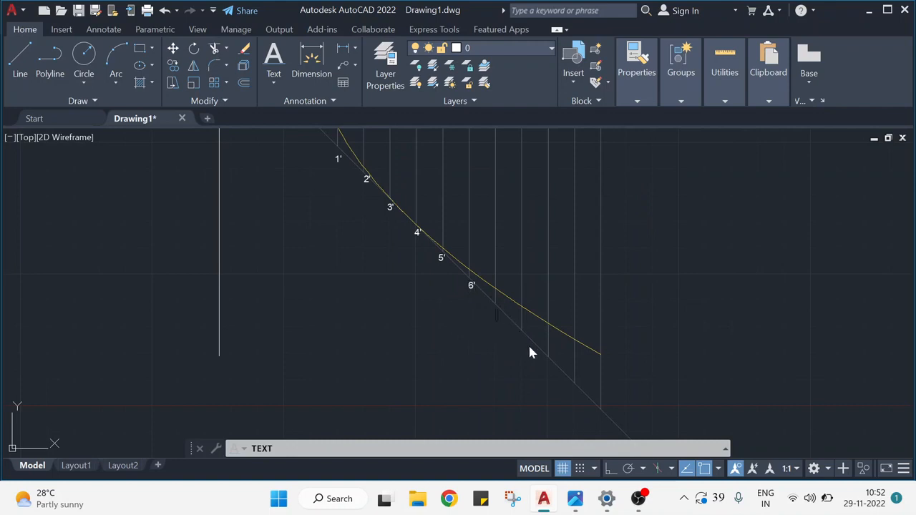
# Add the labels 7', 8', 9' and 10' at the remaining verticals along the lower inclined line and finish the text.
pyautogui.write('7')
pyautogui.write("0'")
pyautogui.scroll(4, 740, 284)
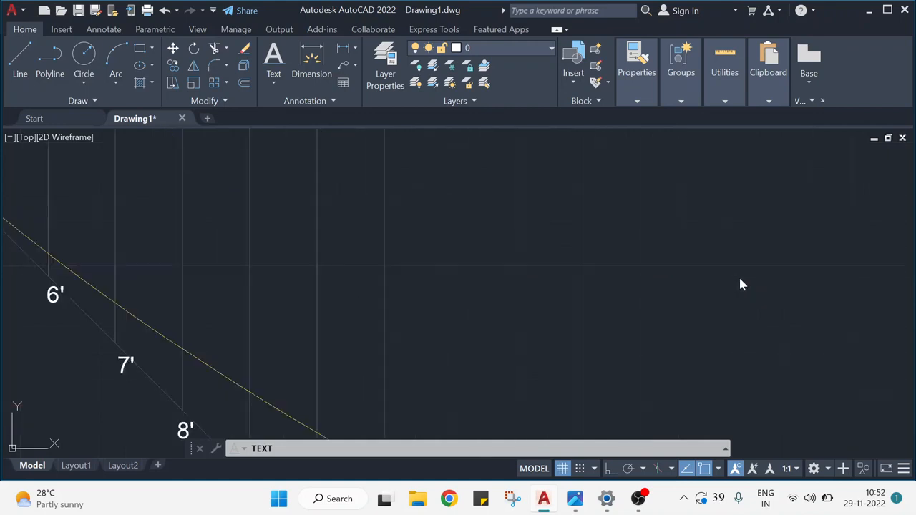
pyautogui.scroll(-4, 740, 284)
pyautogui.scroll(-2, 749, 280)
pyautogui.moveTo(749, 280)
pyautogui.mouseDown(button='middle')
pyautogui.moveTo(744, 232)
pyautogui.moveTo(673, 418)
pyautogui.mouseUp(button='middle')
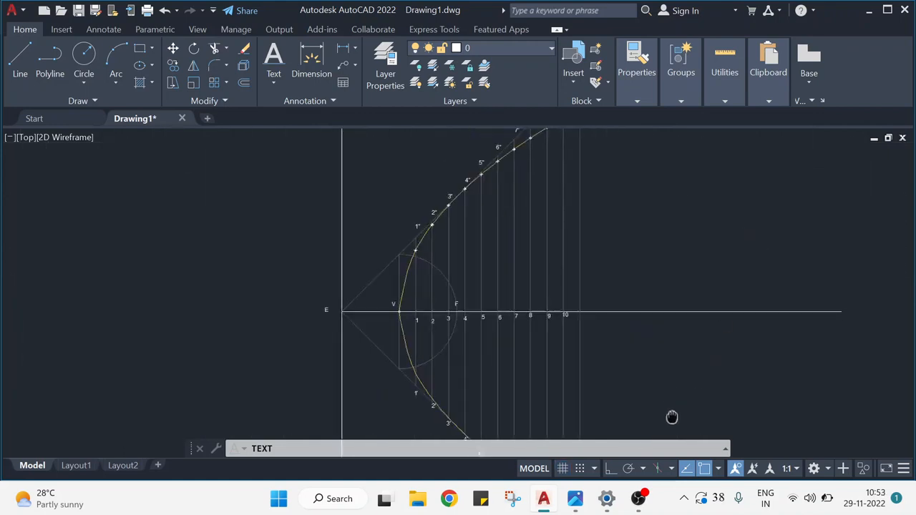
pyautogui.scroll(-2, 673, 301)
pyautogui.moveTo(724, 311); pyautogui.dragTo(646, 265, button='middle')
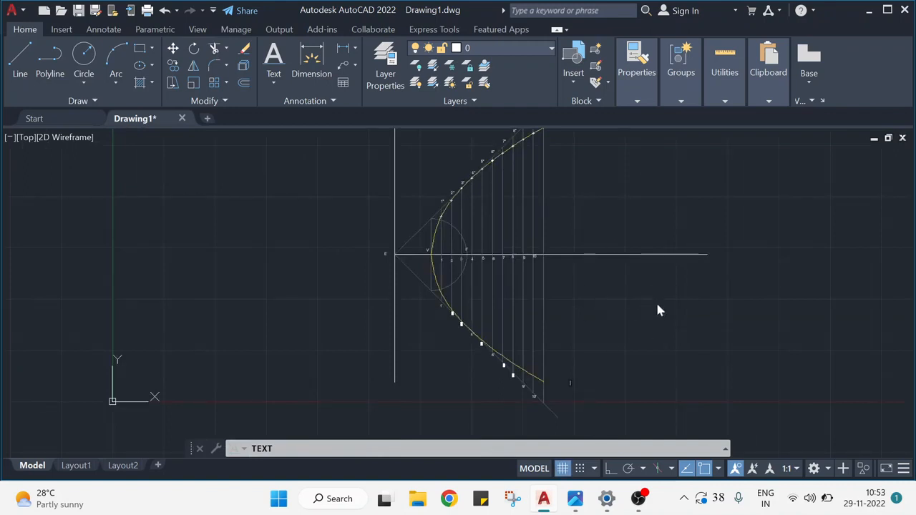
pyautogui.press('Return')
# Add a horizontal linear dimension between the directrix and the focus F, placed below the arc.
pyautogui.scroll(-1, 645, 321)
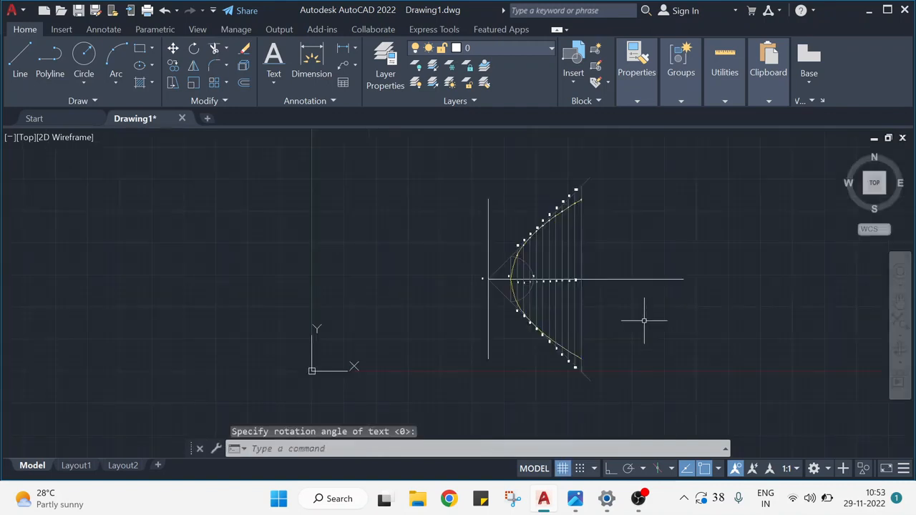
pyautogui.moveTo(644, 317); pyautogui.dragTo(556, 302, button='middle')
pyautogui.scroll(2, 556, 299)
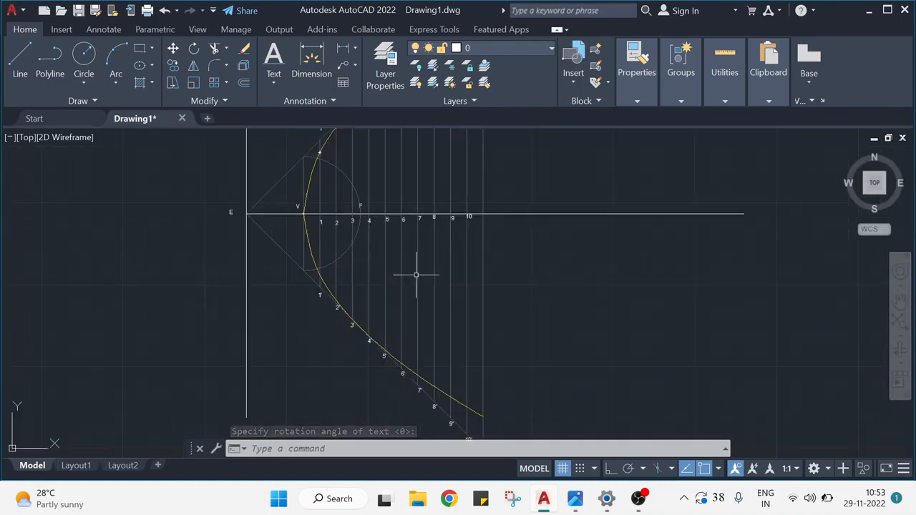
pyautogui.scroll(2, 419, 272)
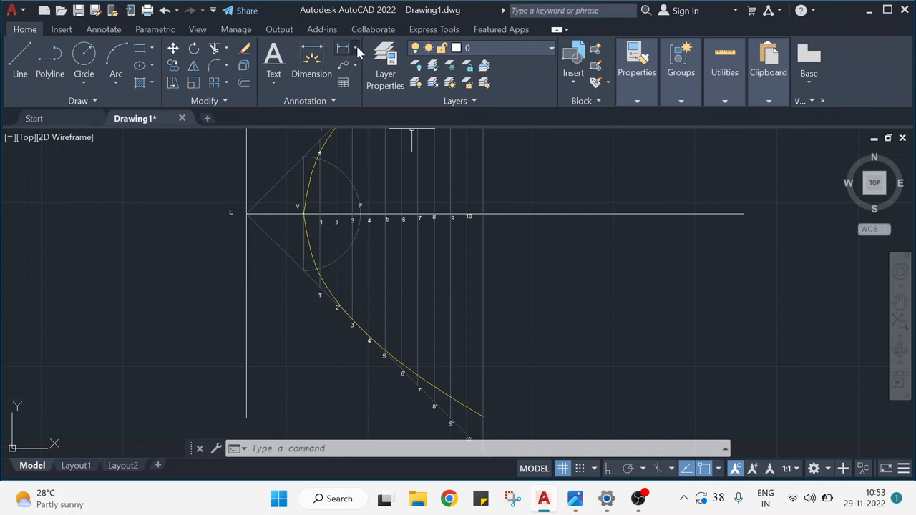
pyautogui.click(356, 49)
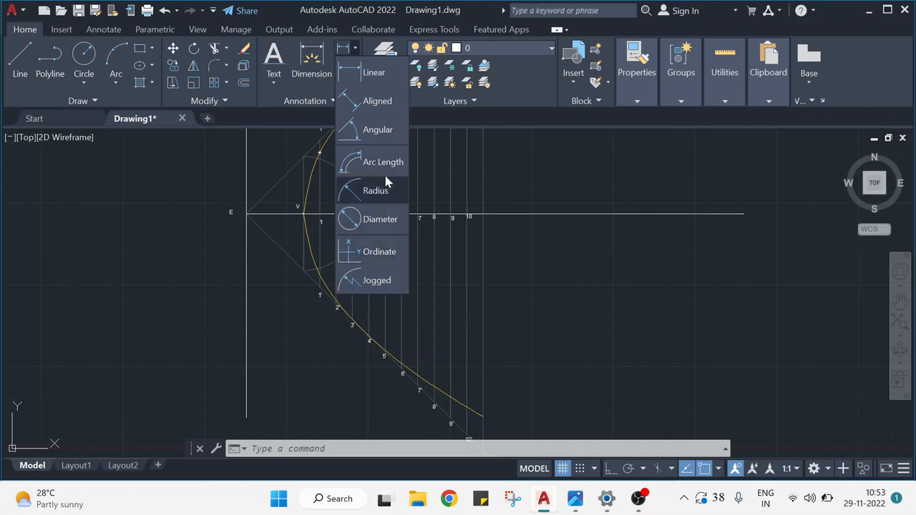
pyautogui.click(376, 75)
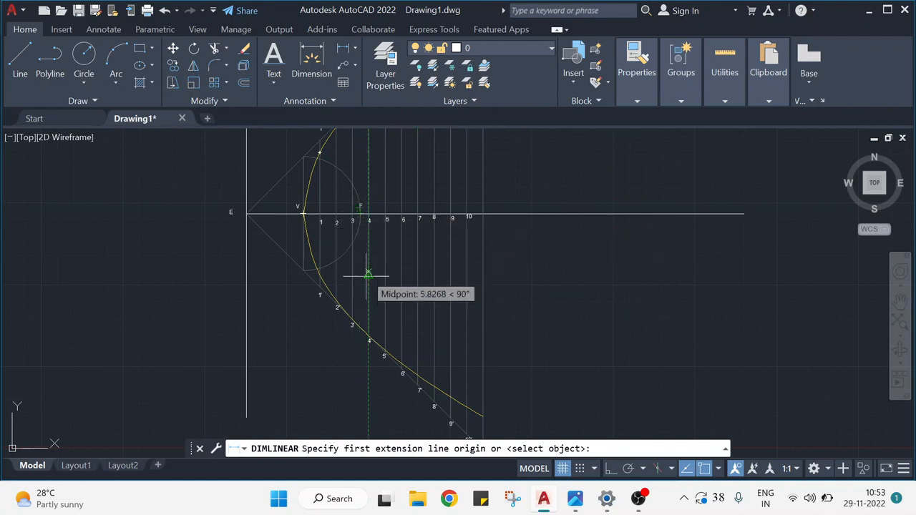
pyautogui.click(358, 324)
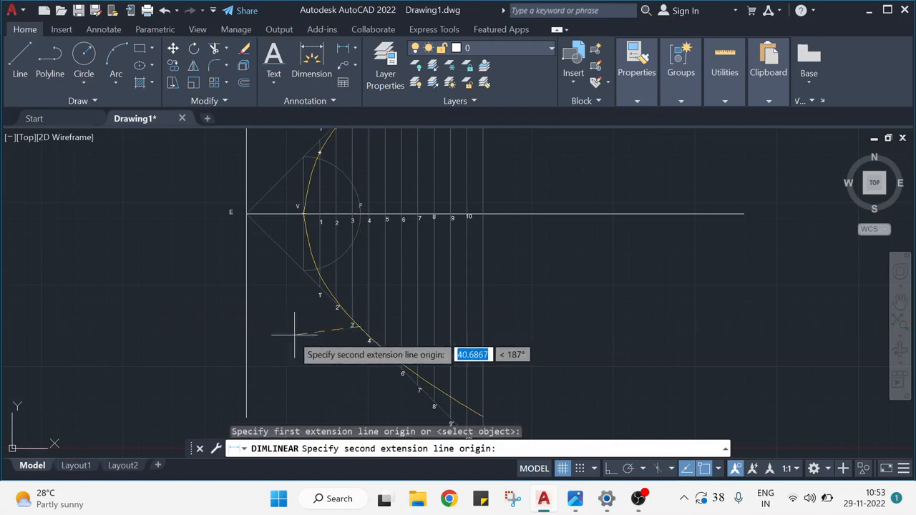
pyautogui.click(247, 324)
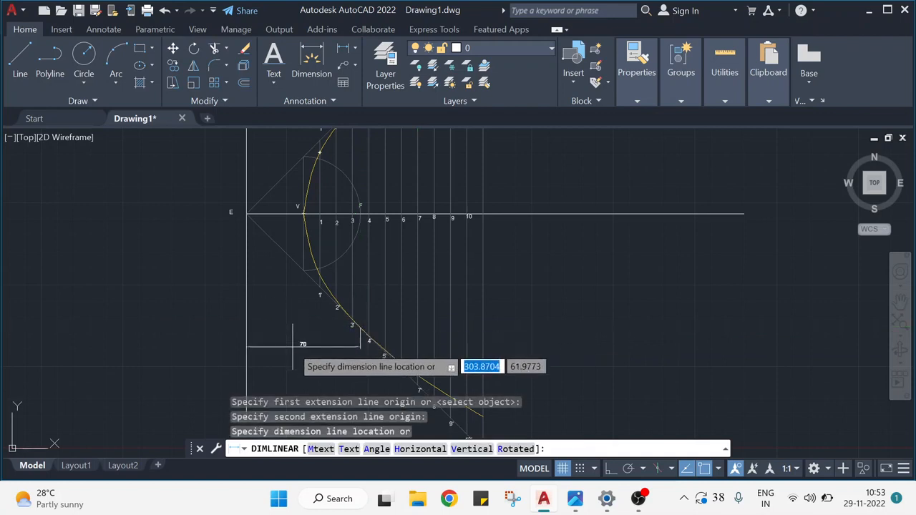
pyautogui.click(297, 353)
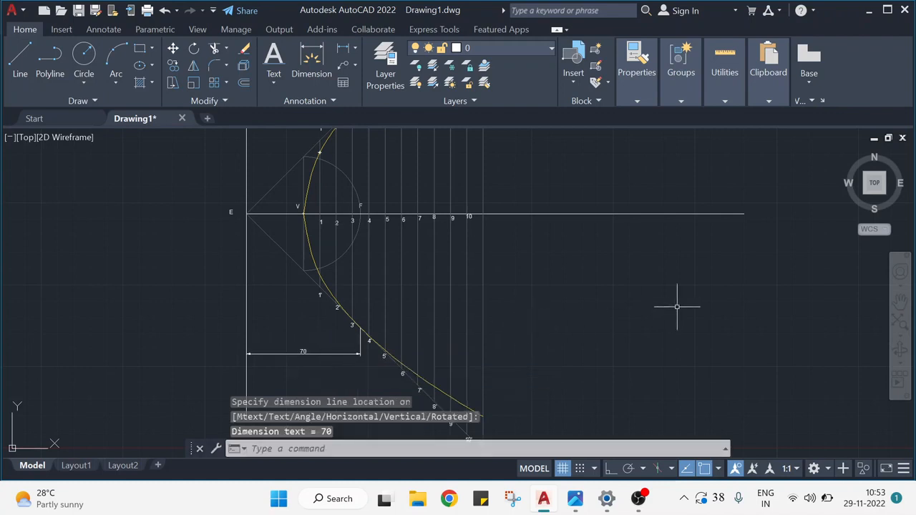
pyautogui.press('Escape')
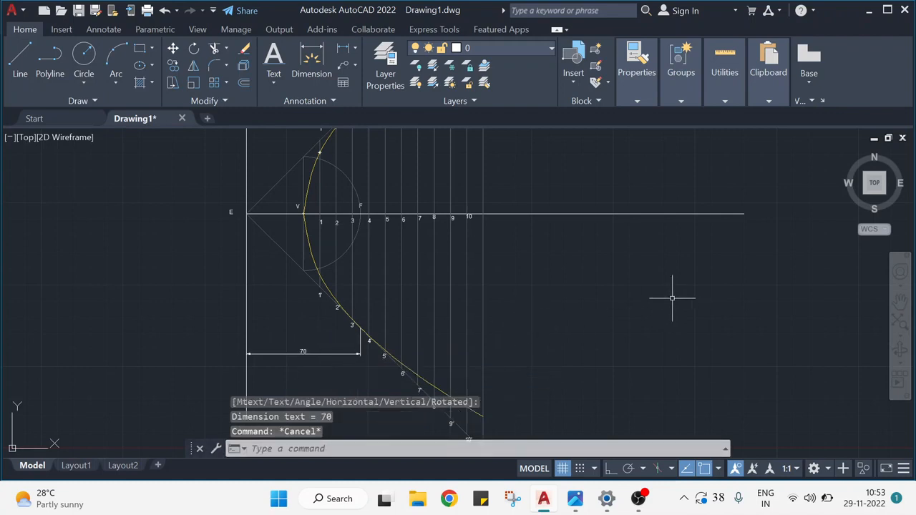
# Modify the ISO-25 dimension style to use a text height of 5.
pyautogui.hotkey('ctrl', 'a')
pyautogui.scroll(-2, 672, 298)
pyautogui.moveTo(668, 301); pyautogui.dragTo(579, 313, button='middle')
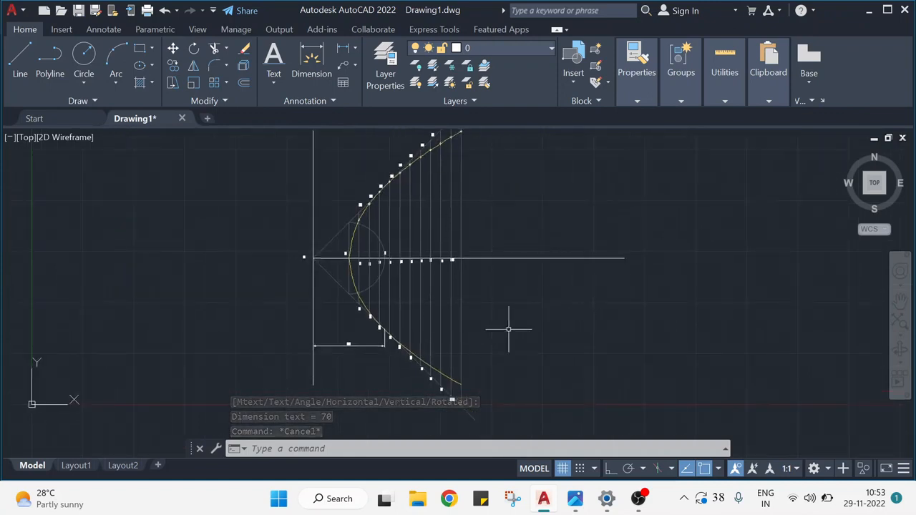
pyautogui.write('dimi')
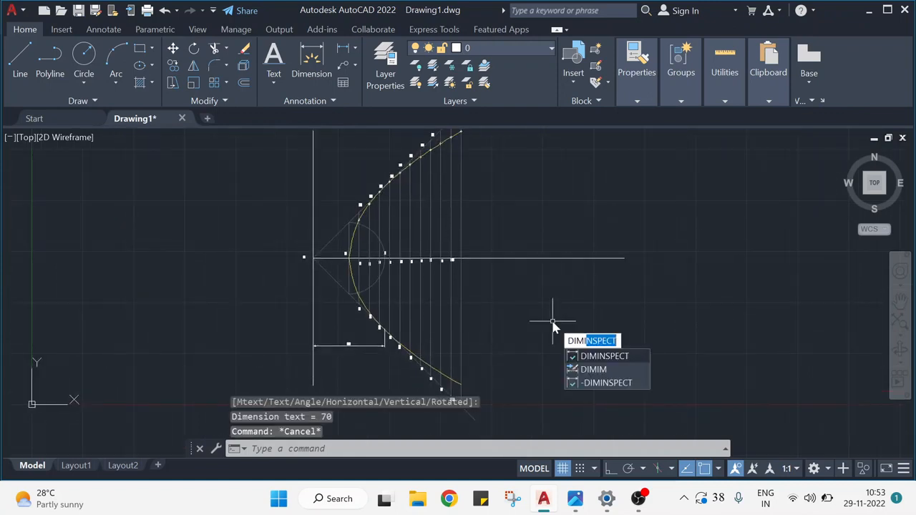
pyautogui.press('BackSpace')
pyautogui.press('BackSpace')
pyautogui.write('s')
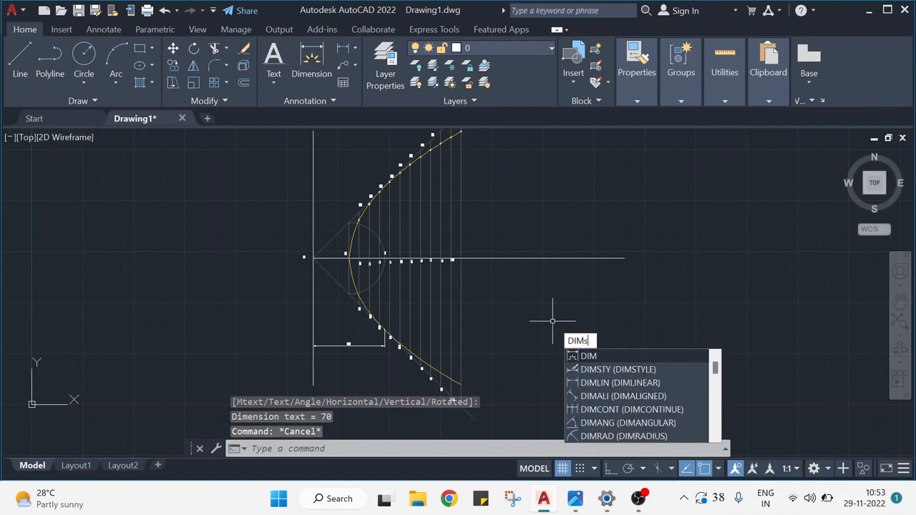
pyautogui.write('ty')
pyautogui.press('Return')
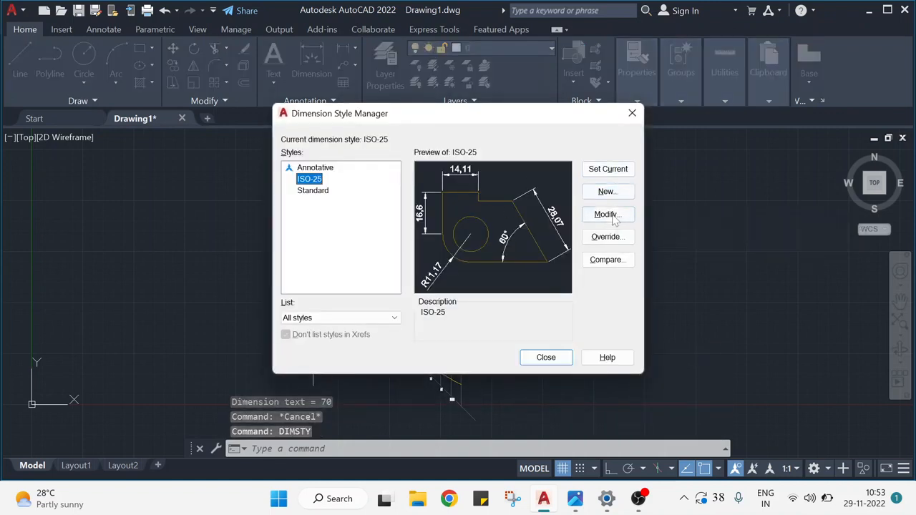
pyautogui.click(612, 217)
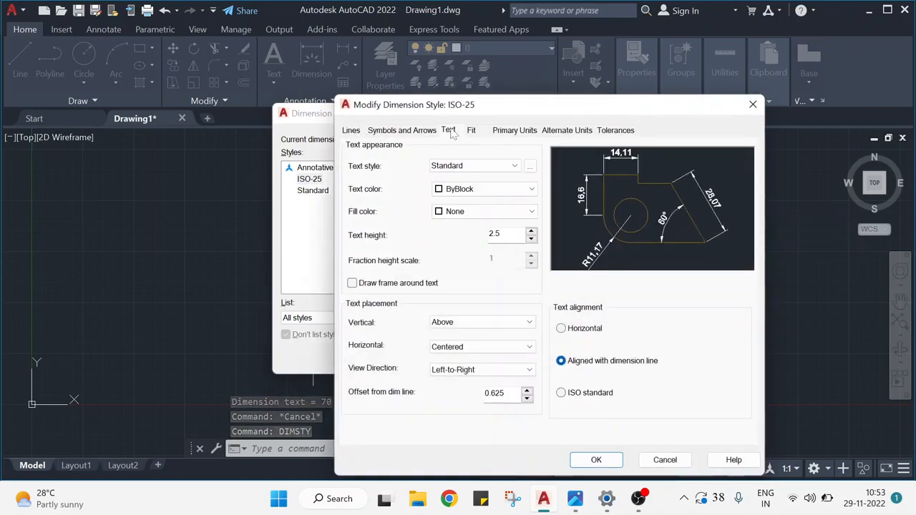
pyautogui.moveTo(503, 234); pyautogui.dragTo(473, 240)
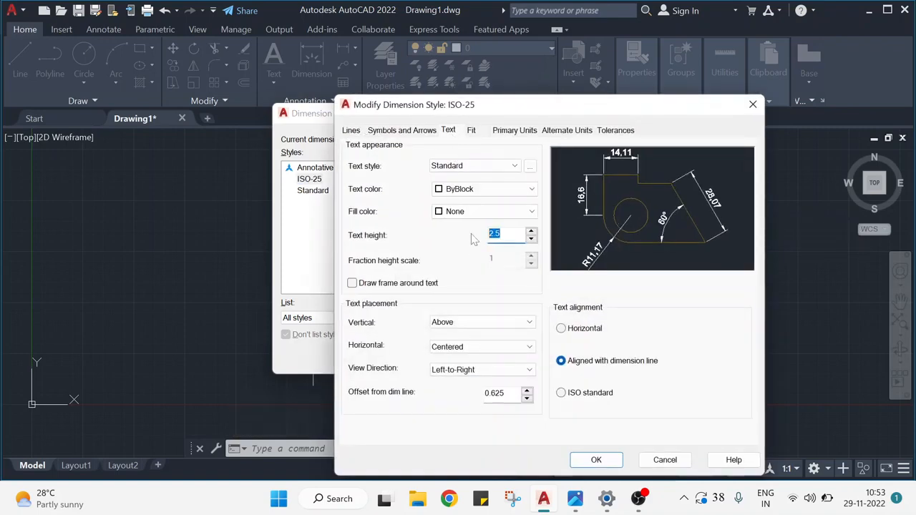
pyautogui.write('5')
pyautogui.click(426, 133)
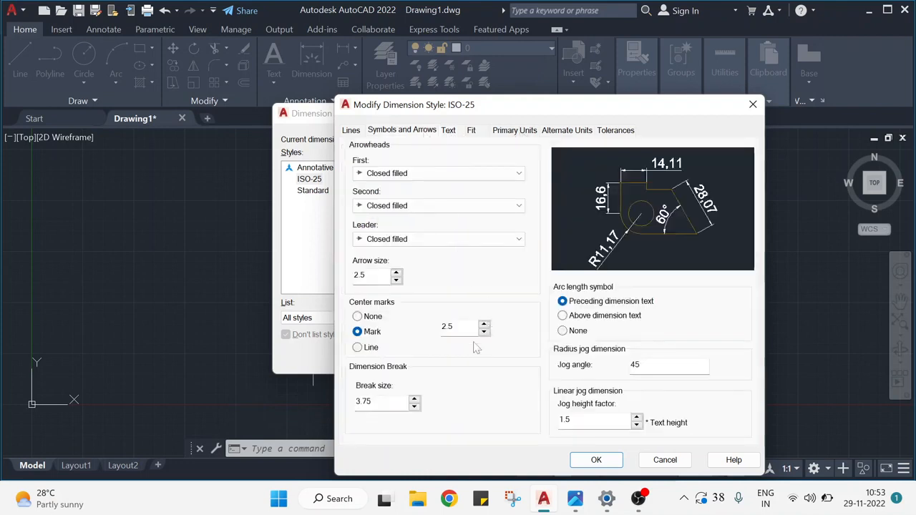
pyautogui.doubleClick(451, 327)
pyautogui.moveTo(367, 276); pyautogui.dragTo(320, 280)
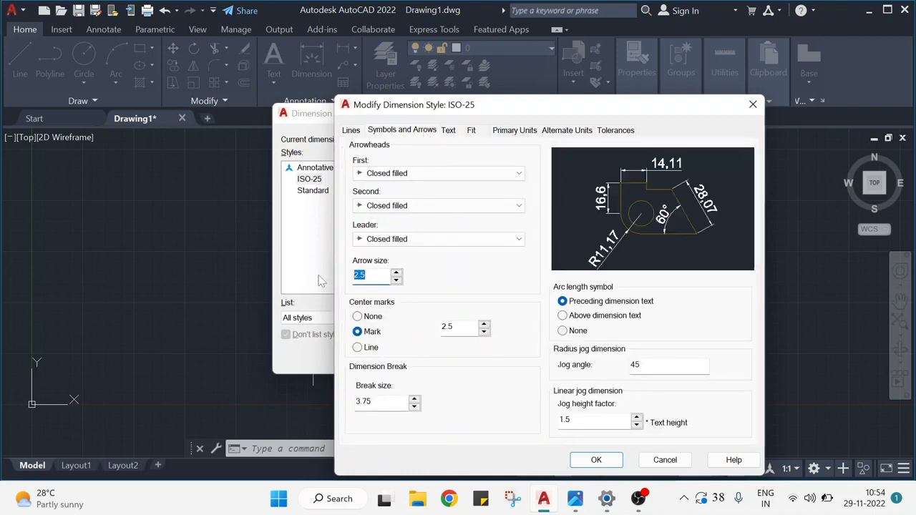
pyautogui.click(617, 460)
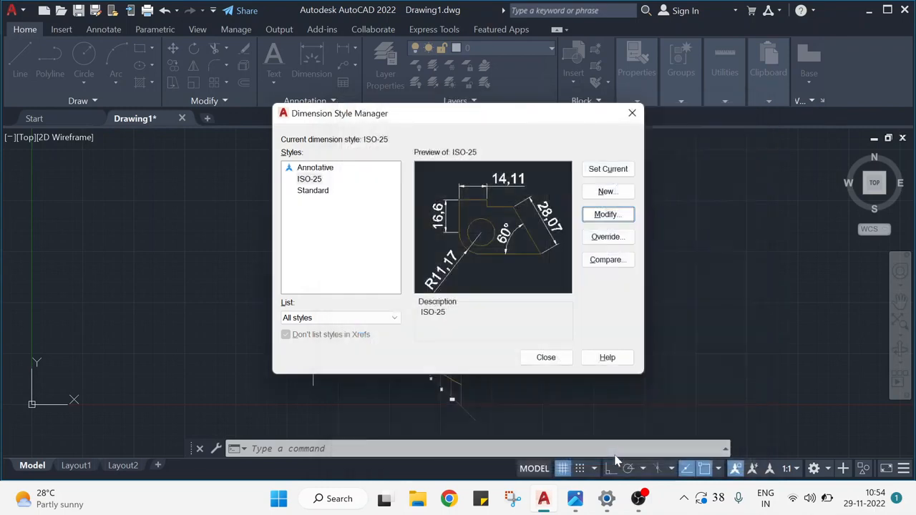
pyautogui.click(546, 358)
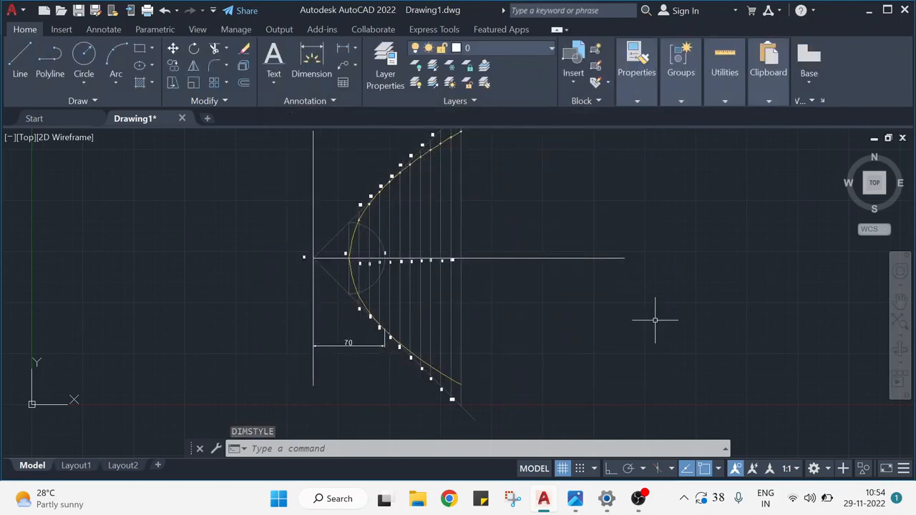
pyautogui.moveTo(605, 281)
pyautogui.mouseDown(button='middle')
pyautogui.moveTo(606, 323)
pyautogui.moveTo(592, 304)
pyautogui.mouseUp(button='middle')
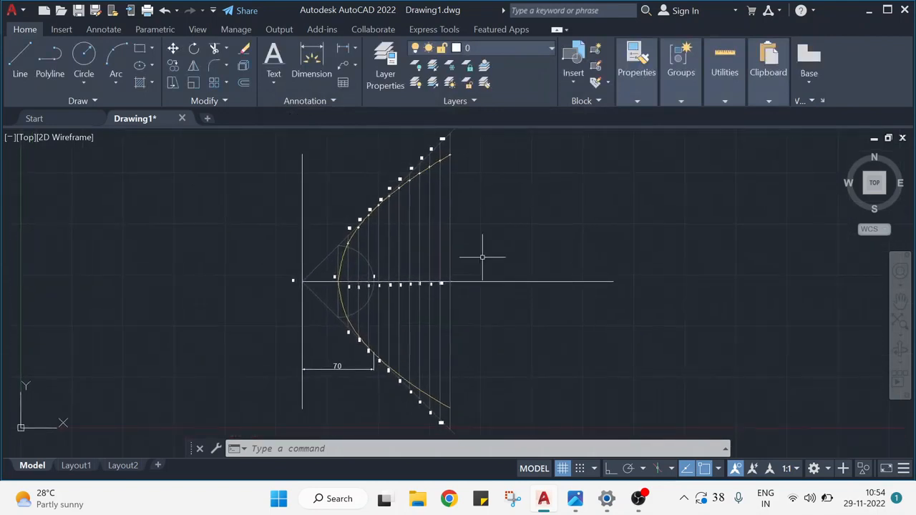
pyautogui.scroll(4, 413, 208)
pyautogui.scroll(-2, 501, 240)
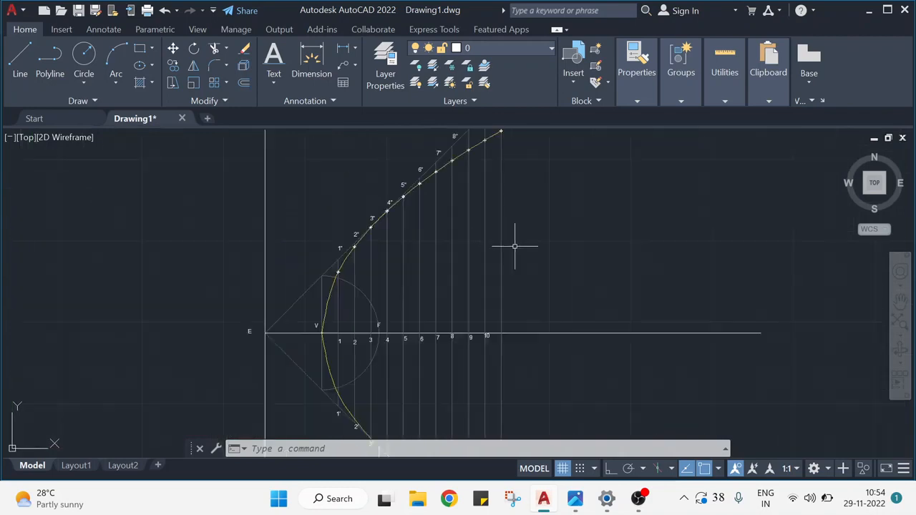
pyautogui.scroll(-2, 602, 286)
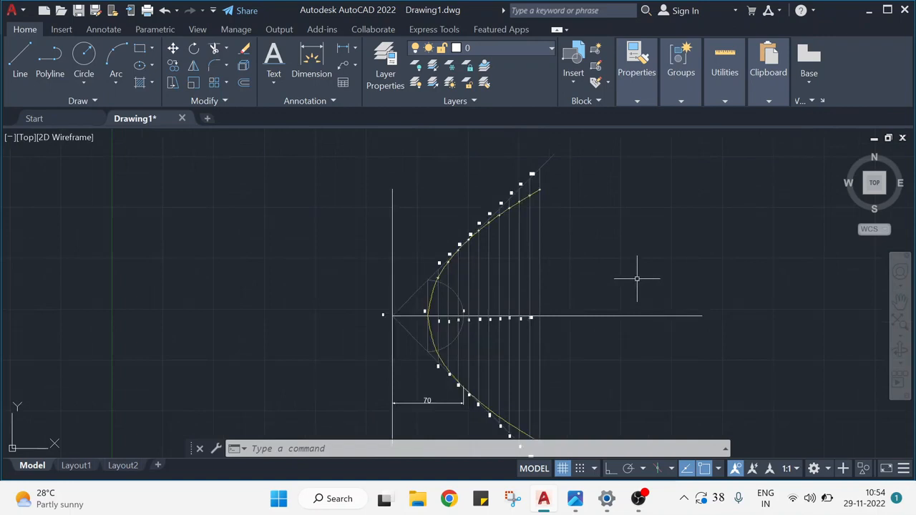
pyautogui.moveTo(640, 272); pyautogui.dragTo(587, 228, button='middle')
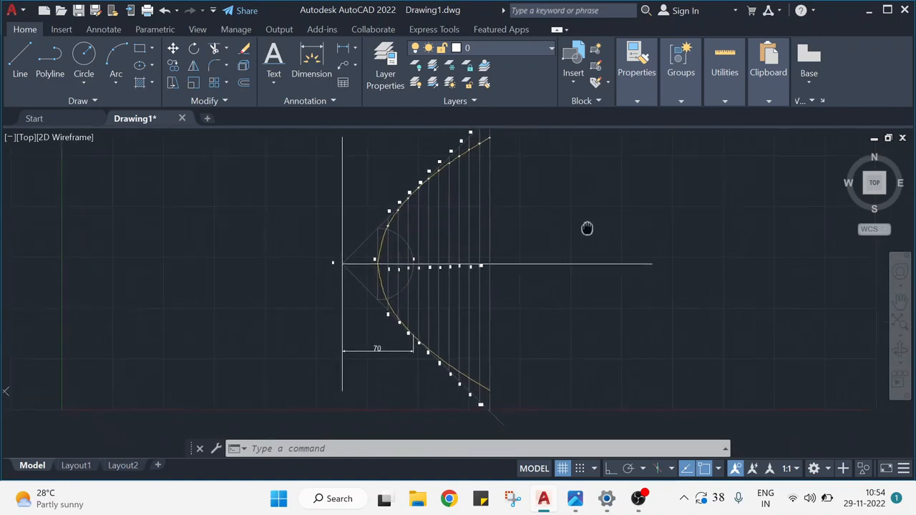